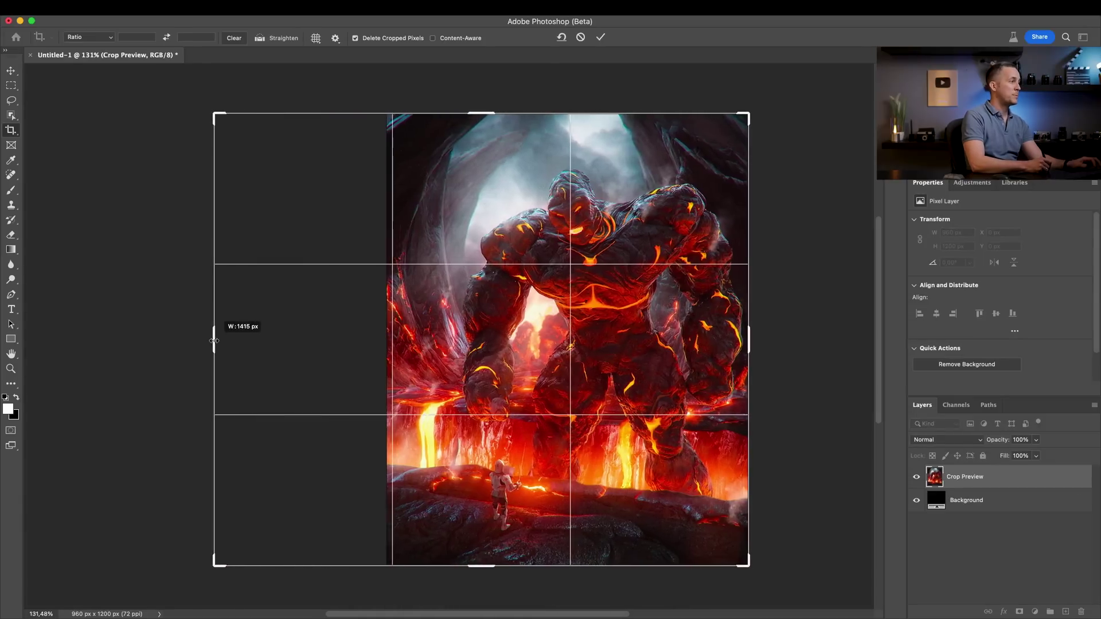
# - Commit the left-side canvas extension and fill the empty black strip using Generative Fill with no prompt
pyautogui.click(601, 37)
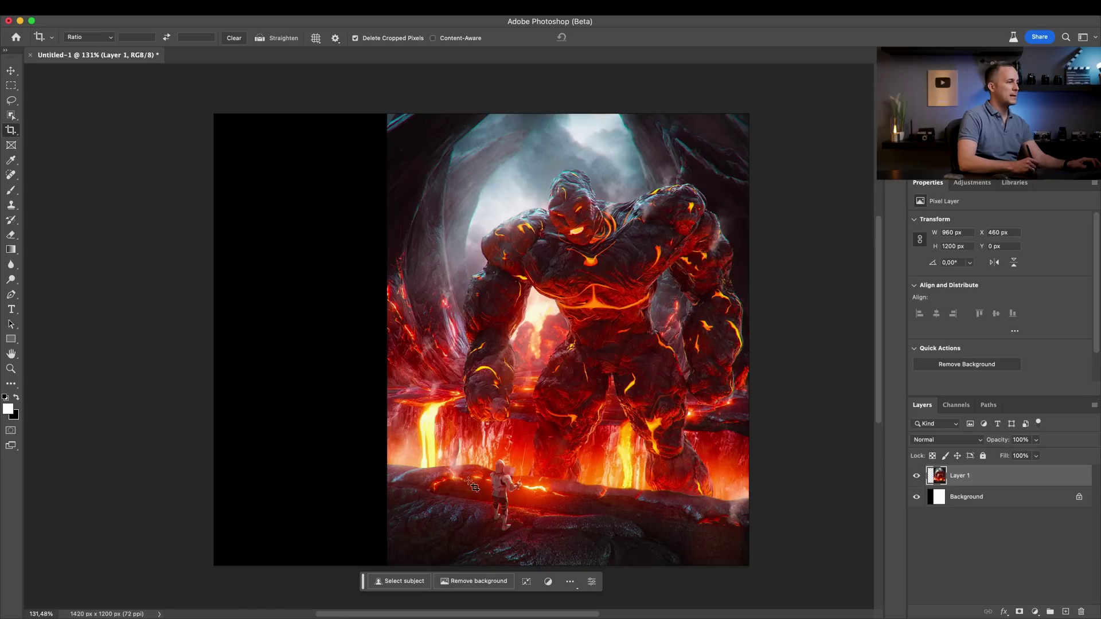
pyautogui.press('m')
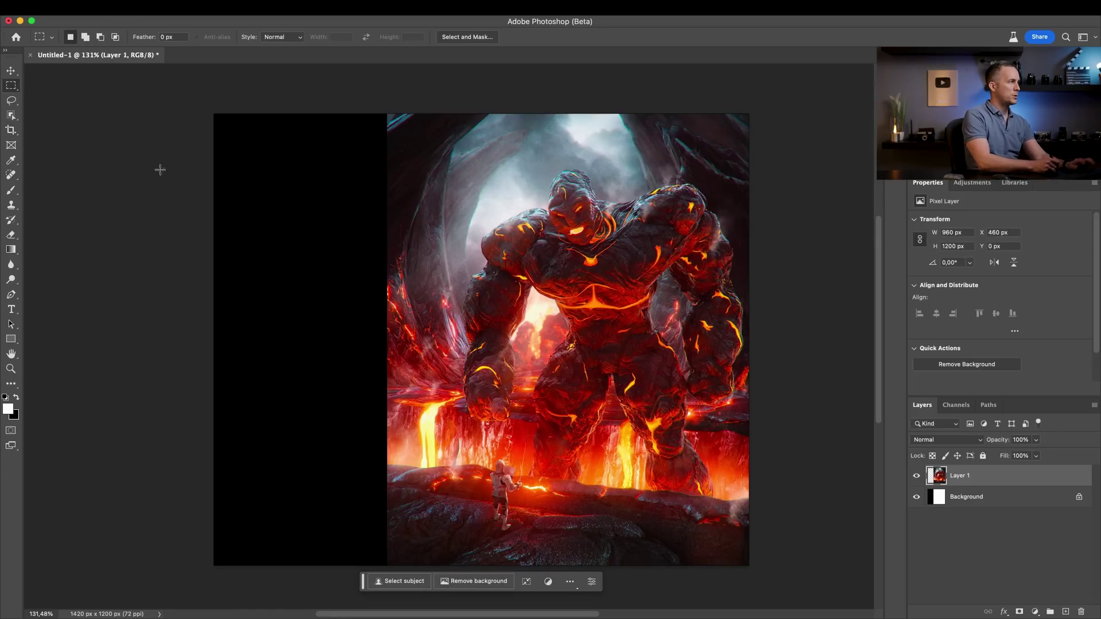
pyautogui.moveTo(213, 114); pyautogui.dragTo(309, 426)
pyautogui.moveTo(390, 542); pyautogui.dragTo(395, 566)
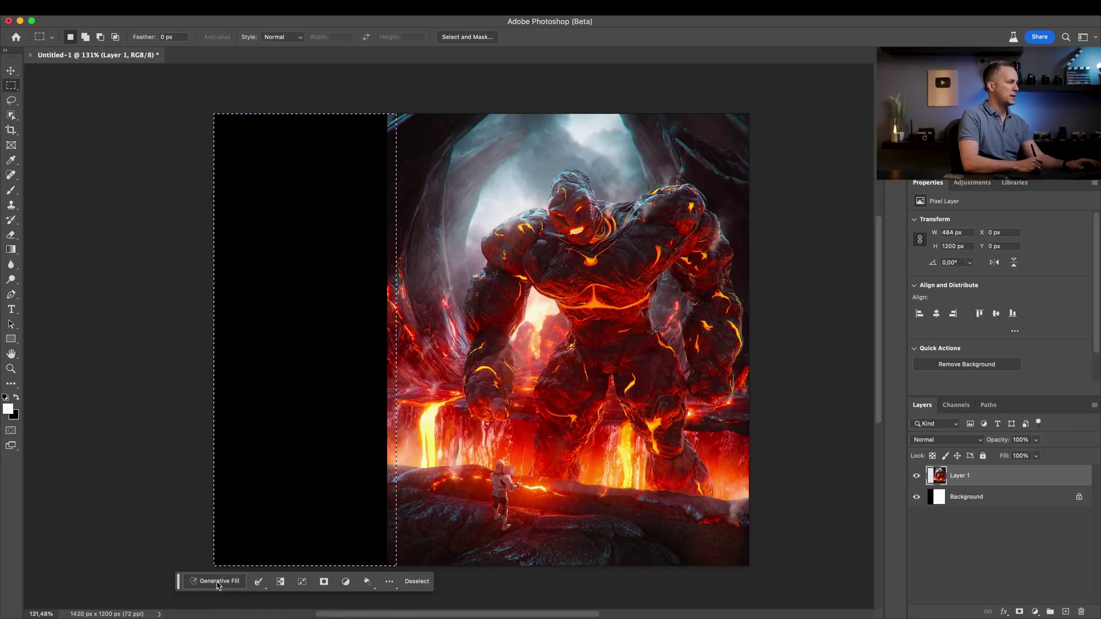
pyautogui.press('Return')
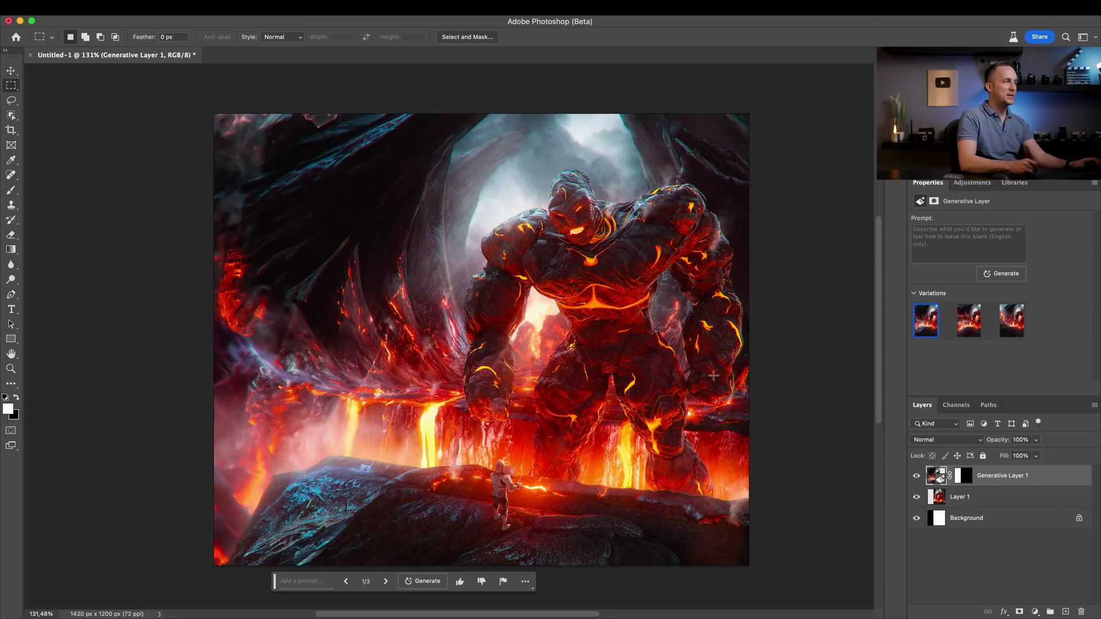
# - Compare the generated lava-cave variations for the left strip and keep the third one
pyautogui.click(367, 357)
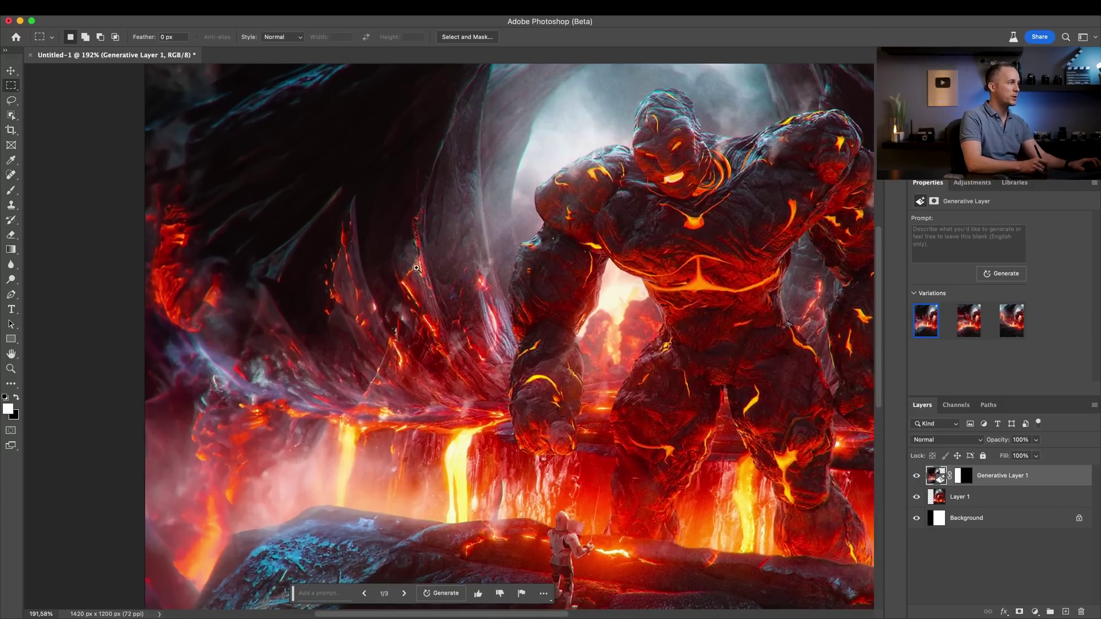
pyautogui.keyDown('alt'); pyautogui.click(379, 312); pyautogui.keyUp('alt')
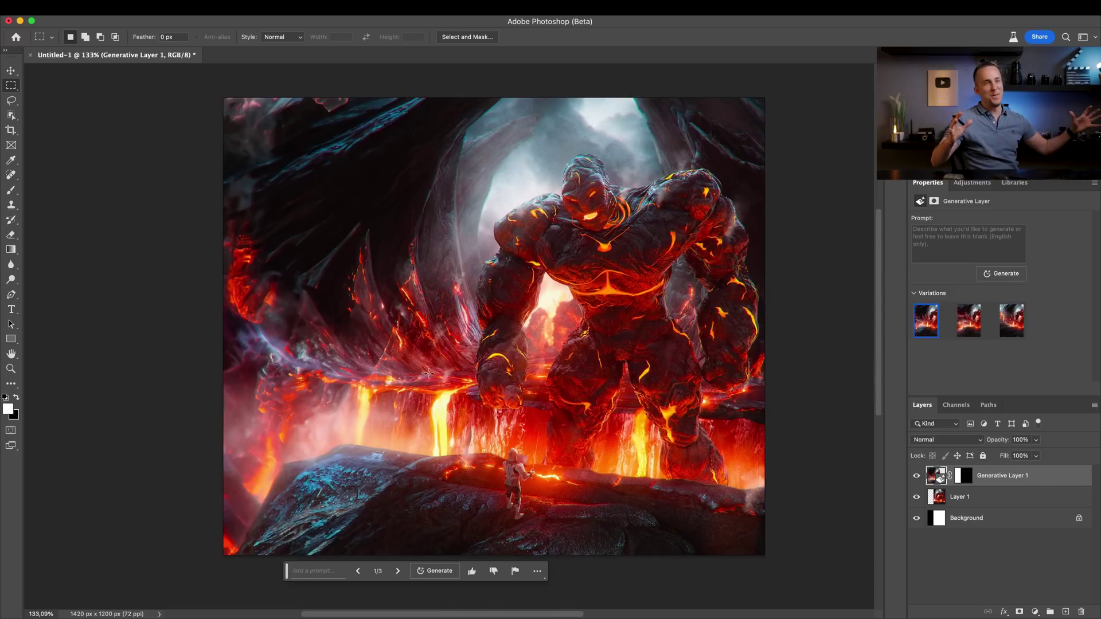
pyautogui.click(970, 324)
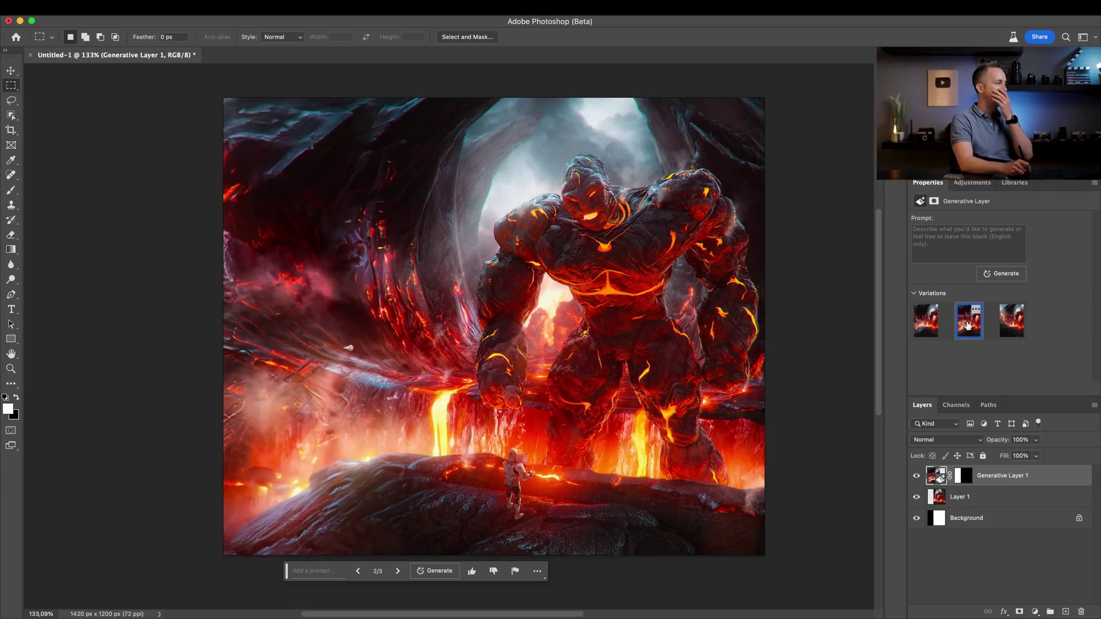
pyautogui.click(1009, 334)
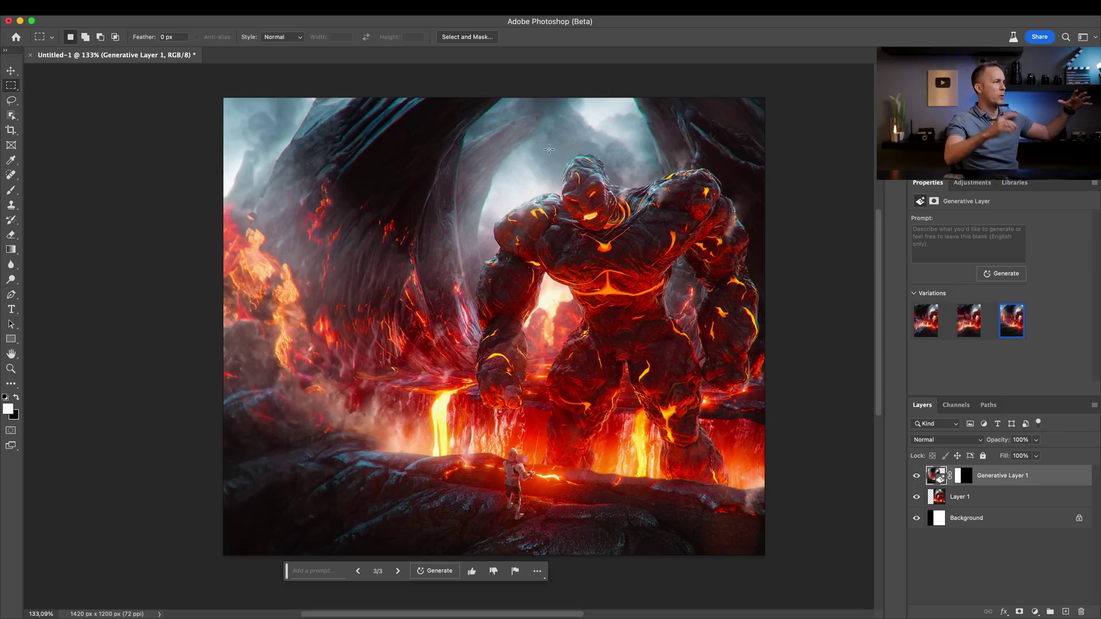
pyautogui.click(916, 477)
pyautogui.click(916, 476)
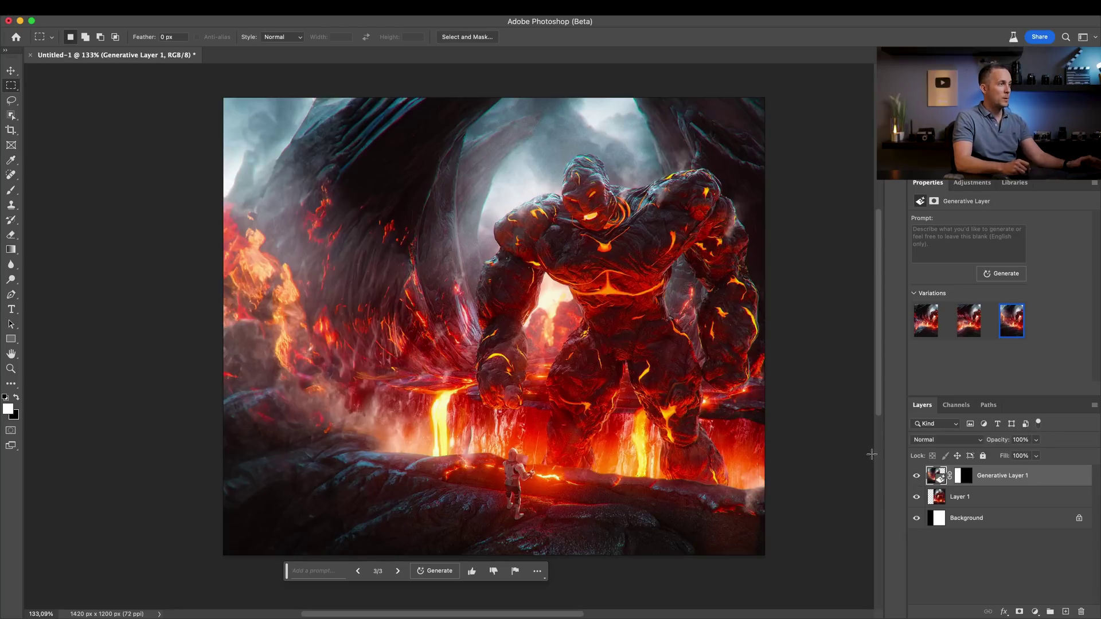
pyautogui.scroll(-3, 541, 366)
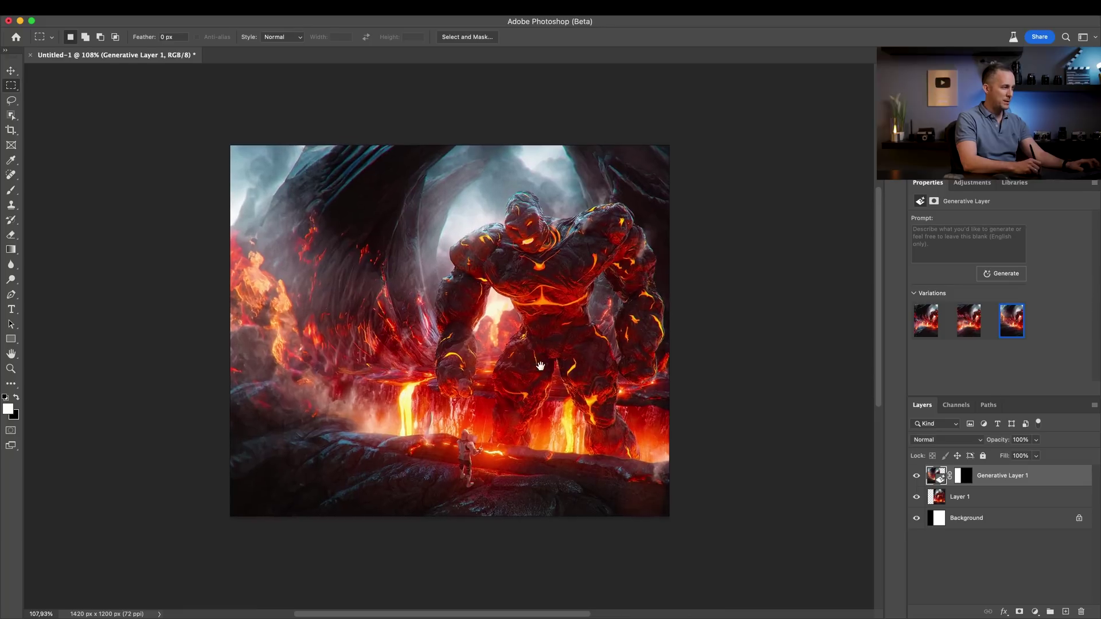
pyautogui.click(967, 328)
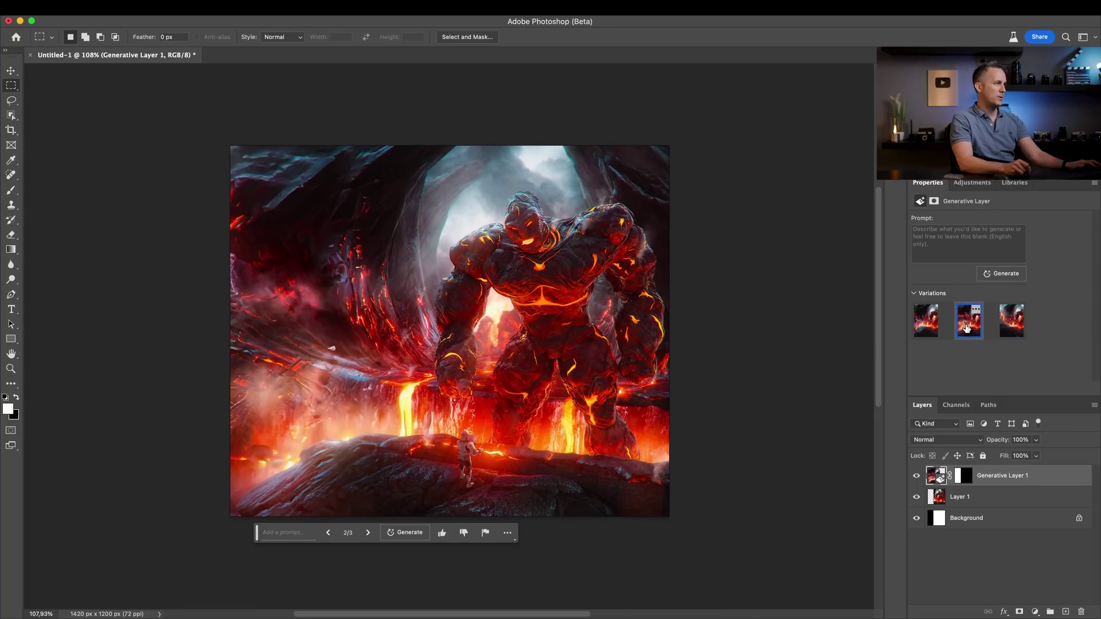
pyautogui.click(1011, 324)
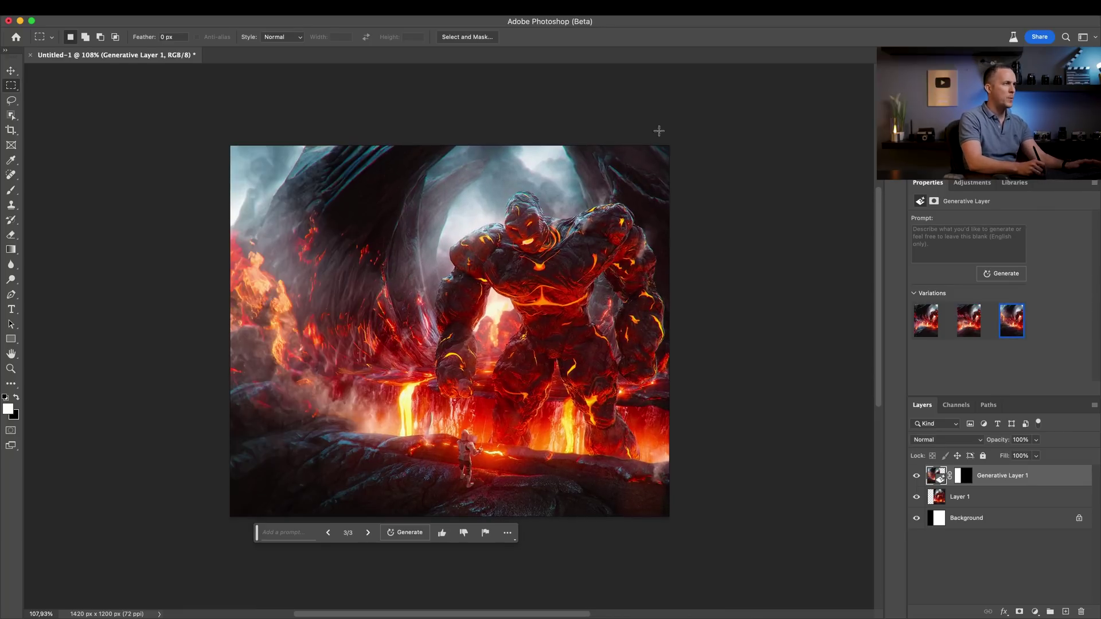
# - Widen the canvas to the right with a 16:9 crop ratio and commit it
pyautogui.press('c')
pyautogui.moveTo(669, 332); pyautogui.dragTo(723, 332)
pyautogui.click(92, 37)
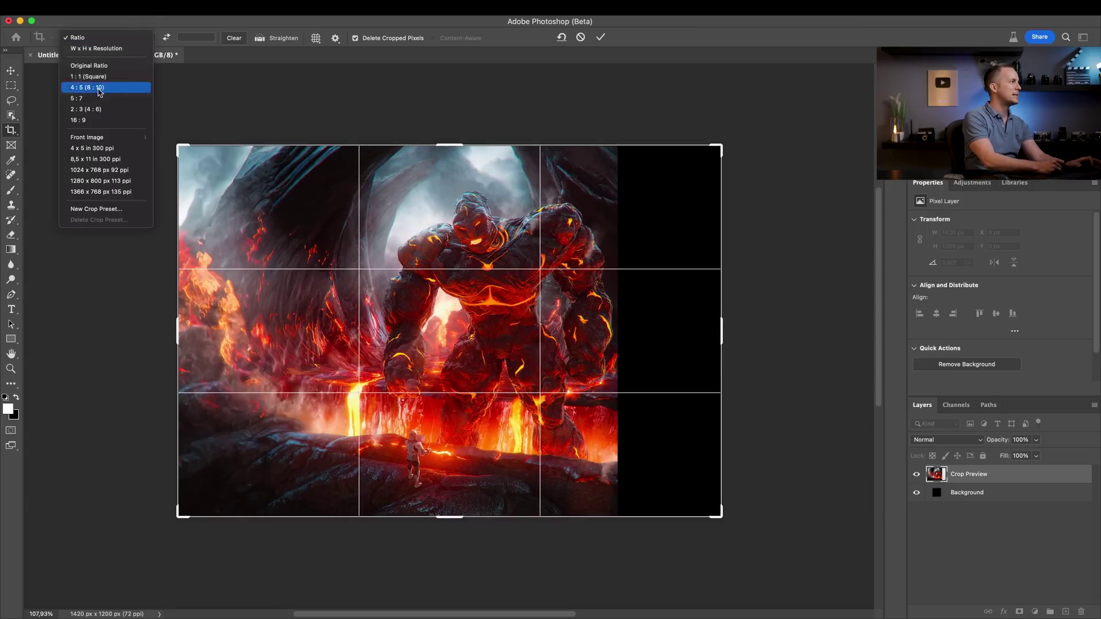
pyautogui.click(115, 119)
pyautogui.moveTo(722, 334); pyautogui.dragTo(780, 333)
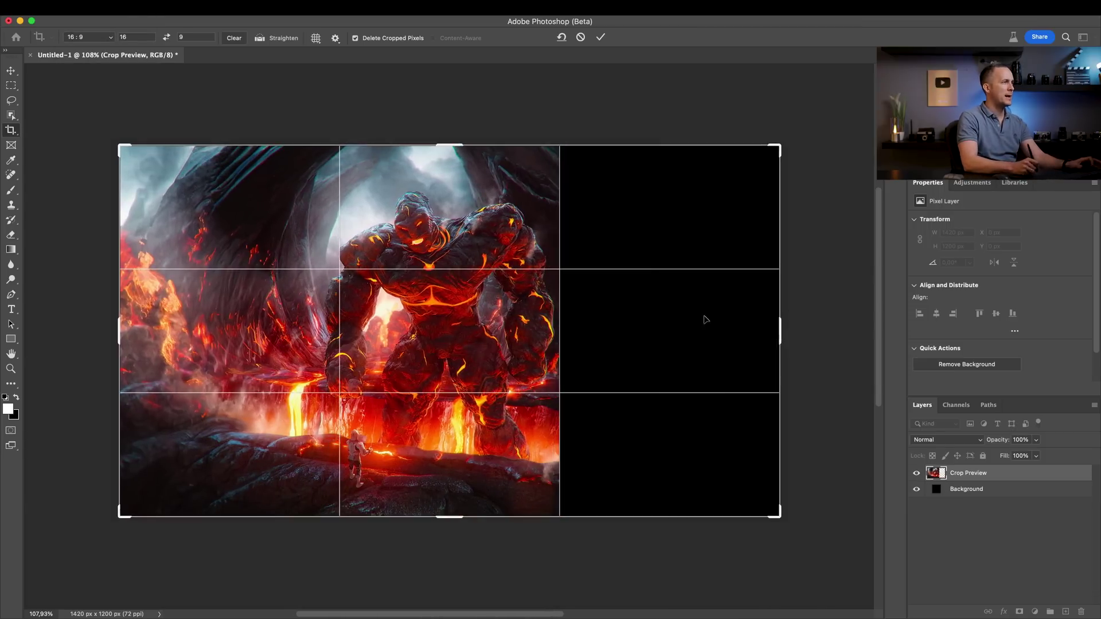
pyautogui.click(601, 37)
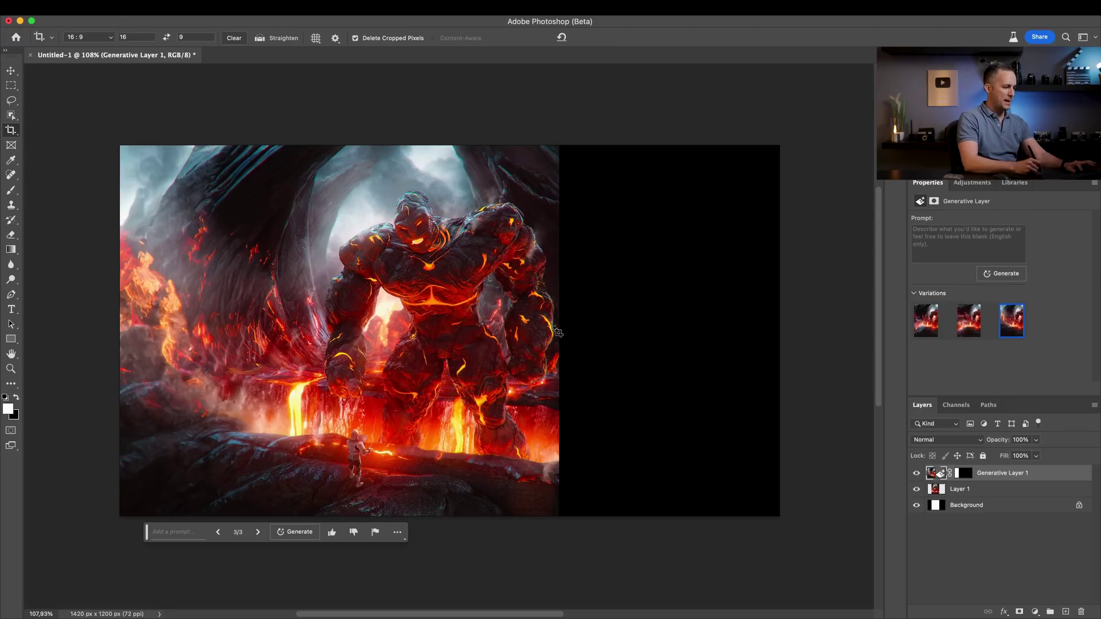
# - Select the new black area on the right and fill it using Generative Fill
pyautogui.press('m')
pyautogui.moveTo(556, 146); pyautogui.dragTo(557, 296)
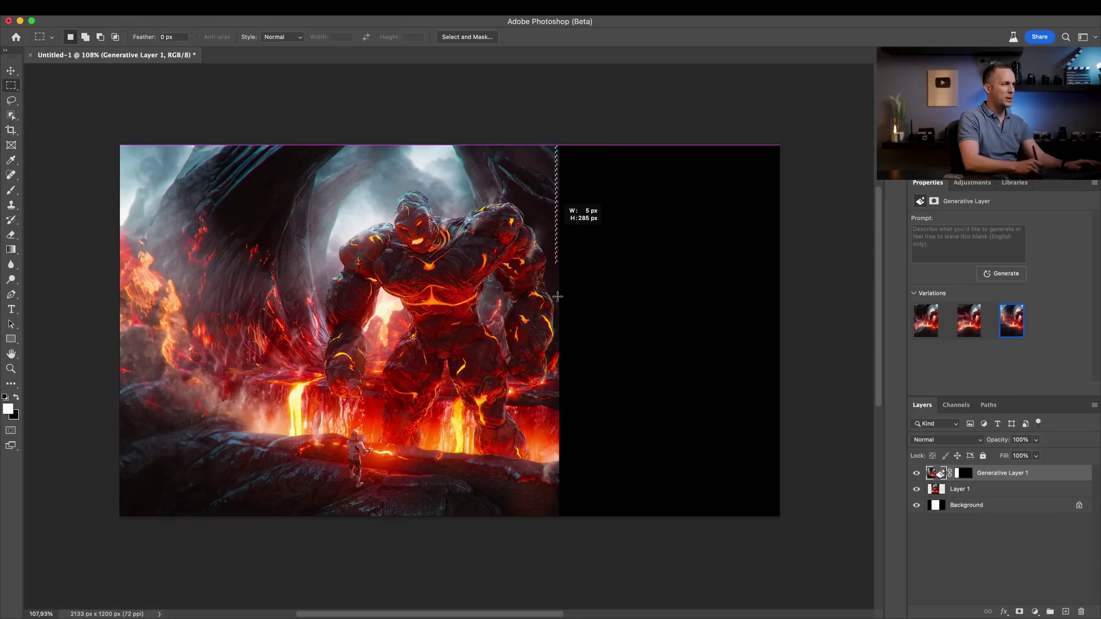
pyautogui.moveTo(757, 502); pyautogui.dragTo(780, 516)
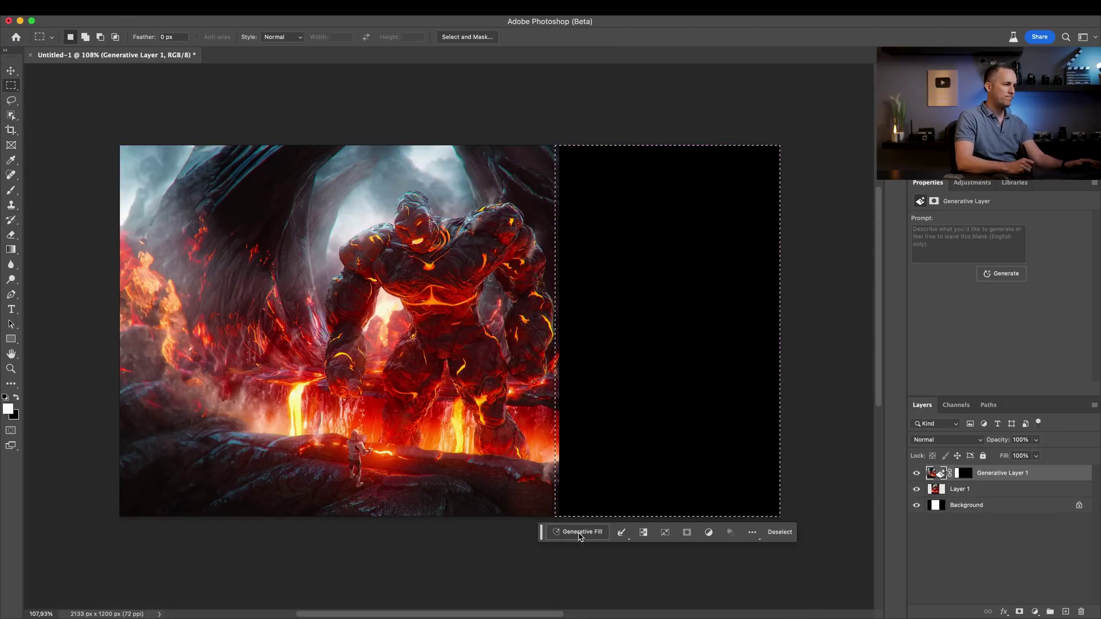
pyautogui.click(733, 533)
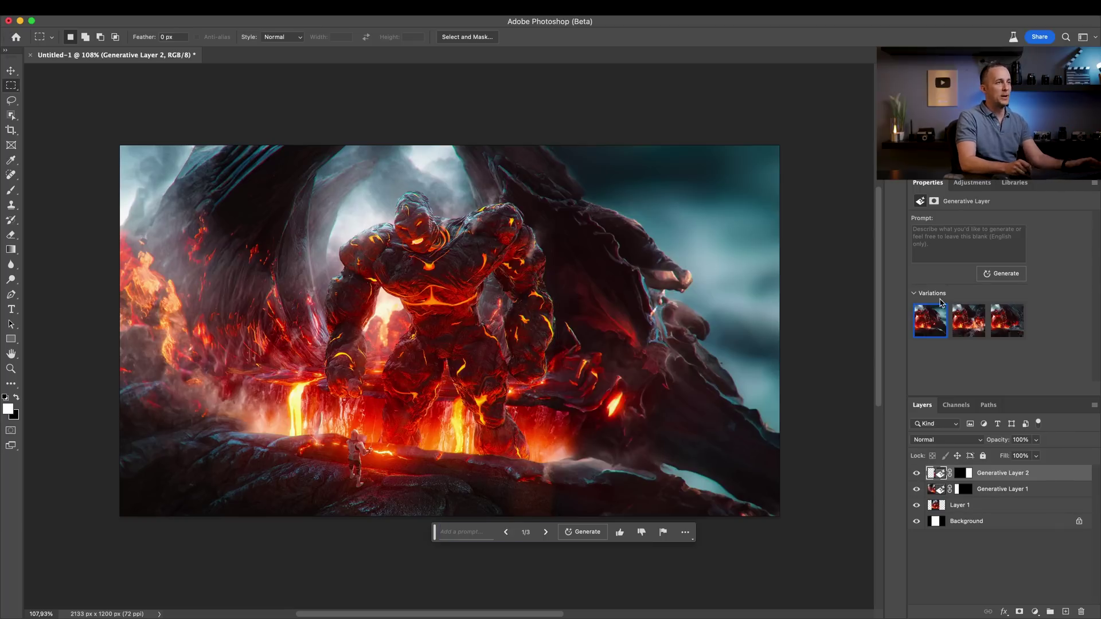
# - Generate three more right-side variations and settle on the second of six
pyautogui.click(963, 322)
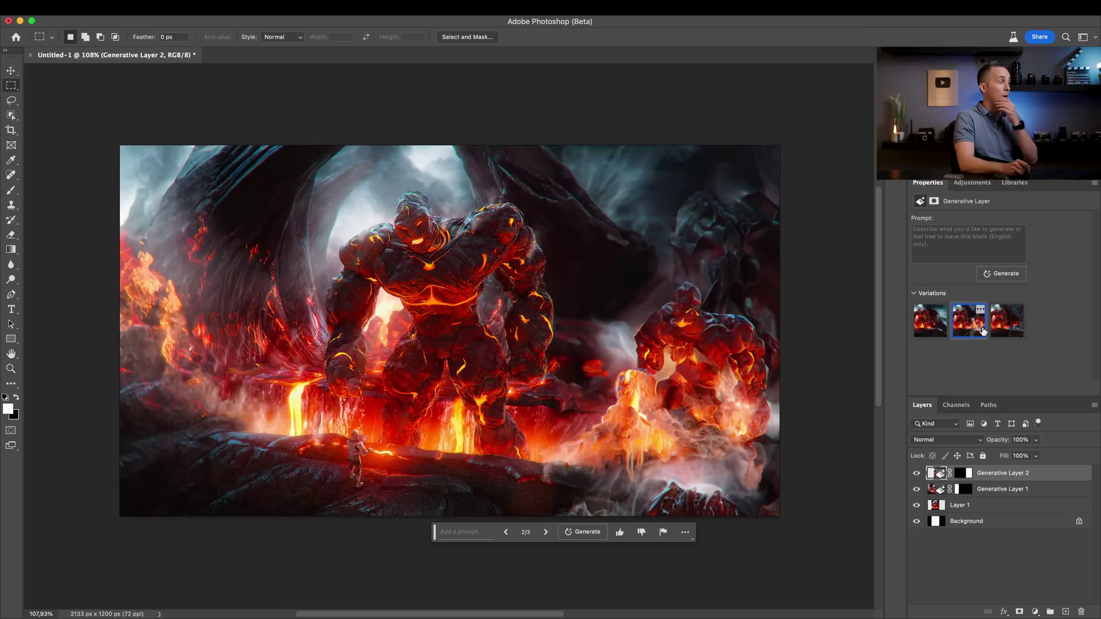
pyautogui.click(1003, 333)
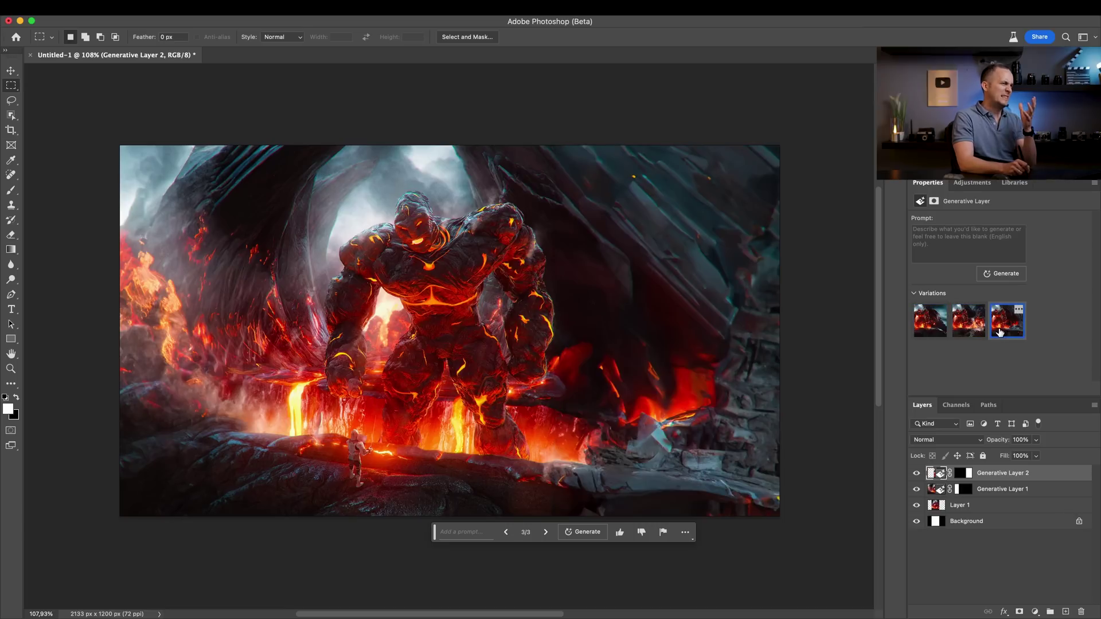
pyautogui.click(1002, 275)
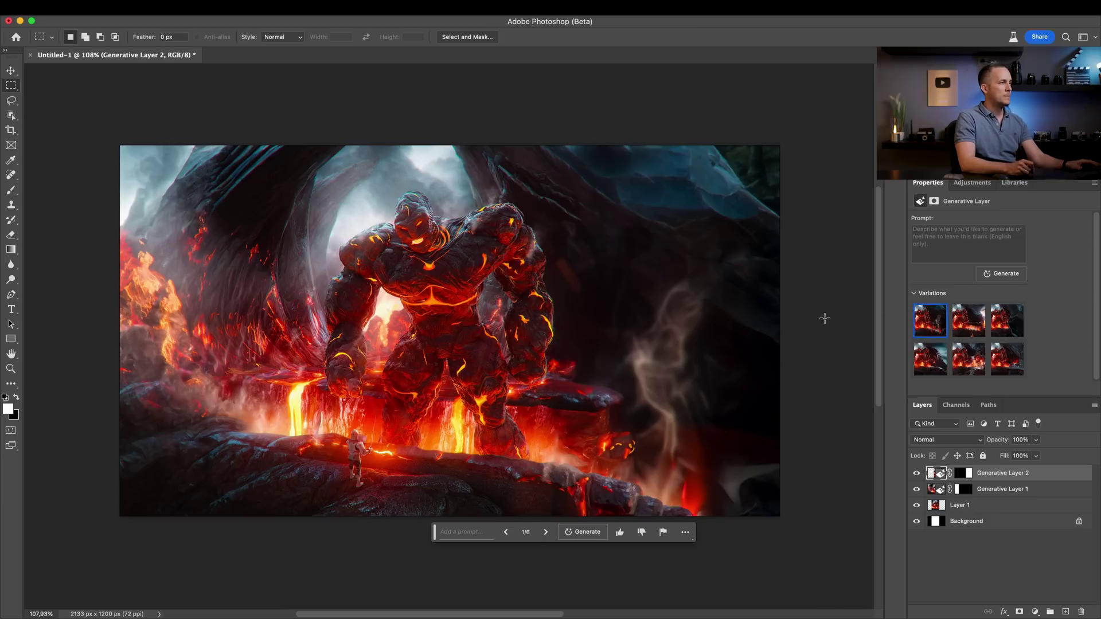
pyautogui.click(963, 330)
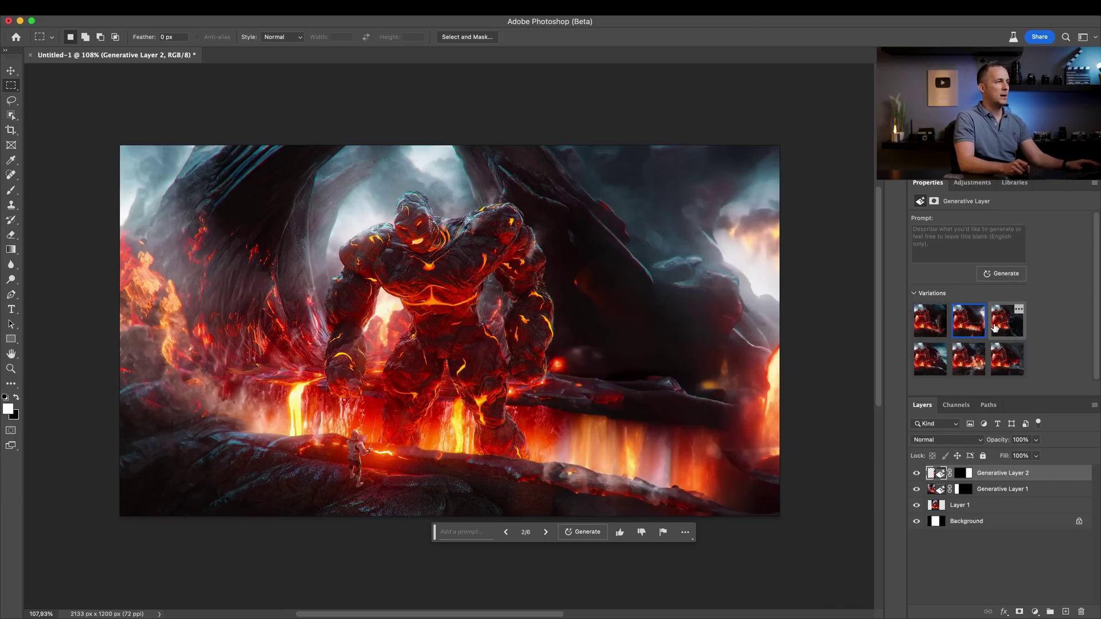
pyautogui.click(1001, 331)
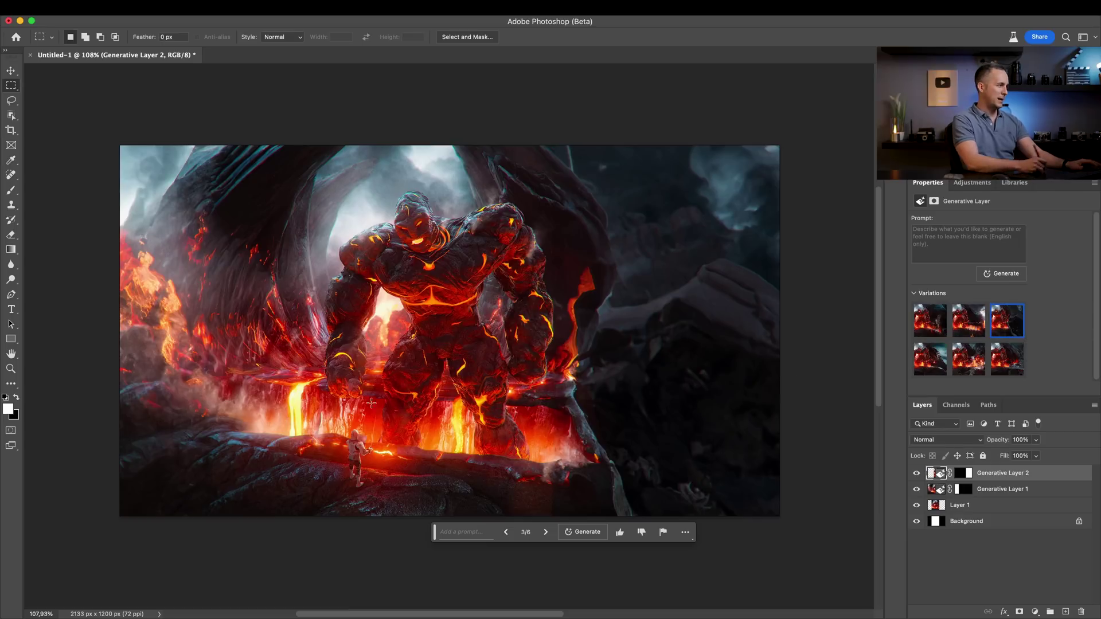
pyautogui.click(968, 320)
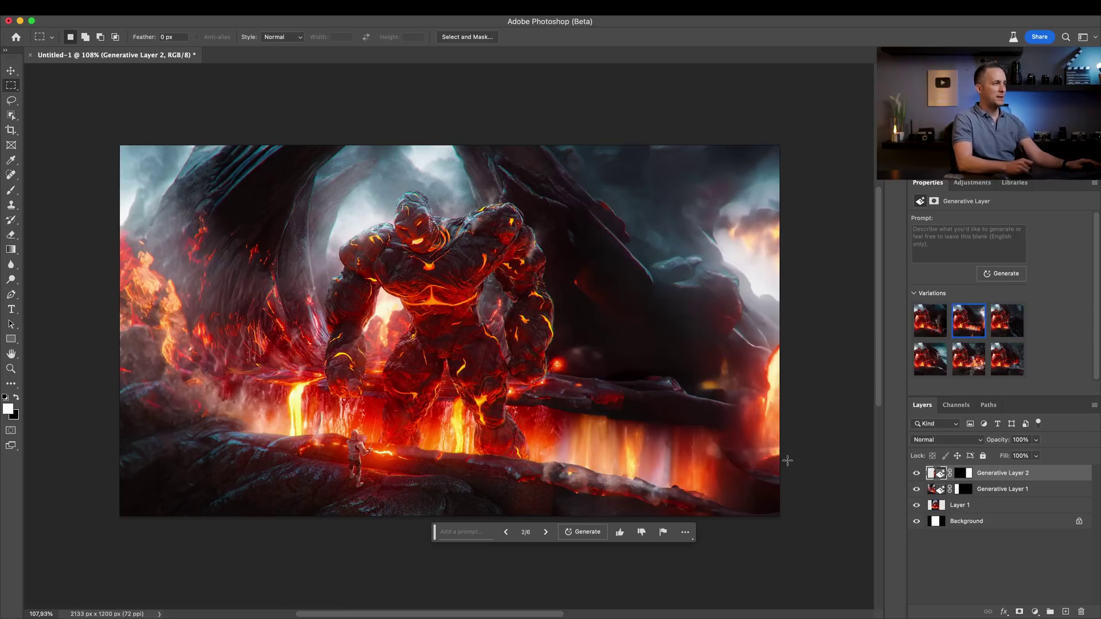
pyautogui.scroll(-2, 573, 349)
pyautogui.scroll(2, 595, 337)
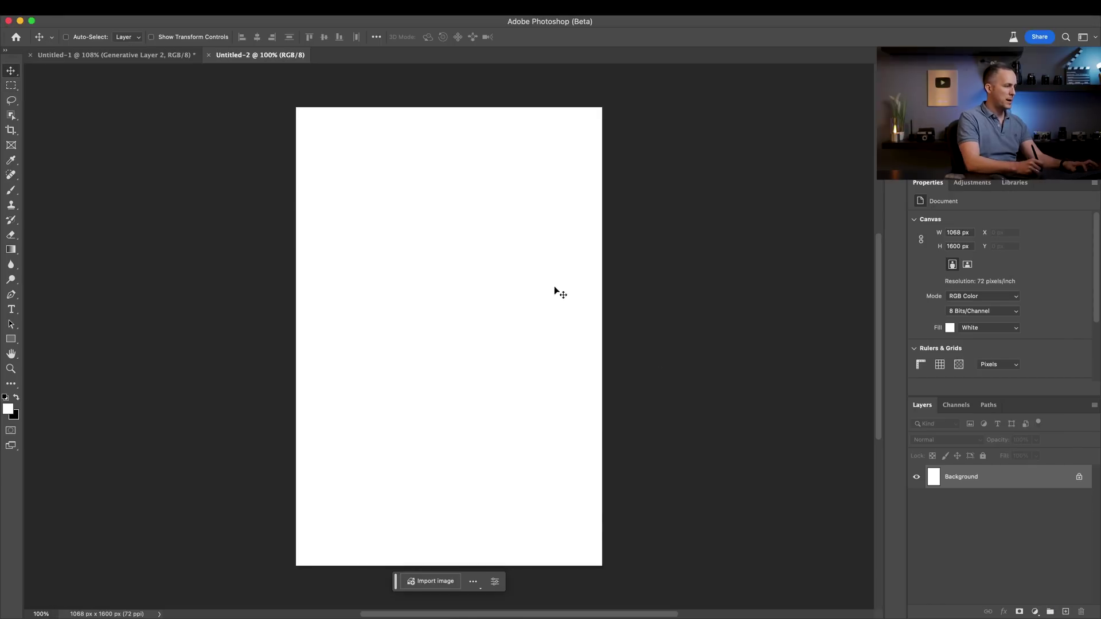
# - Paste the pirate image, widen its canvas rightward to 1354 × 1600 px, and select the empty strip
pyautogui.hotkey('ctrl', 'v')
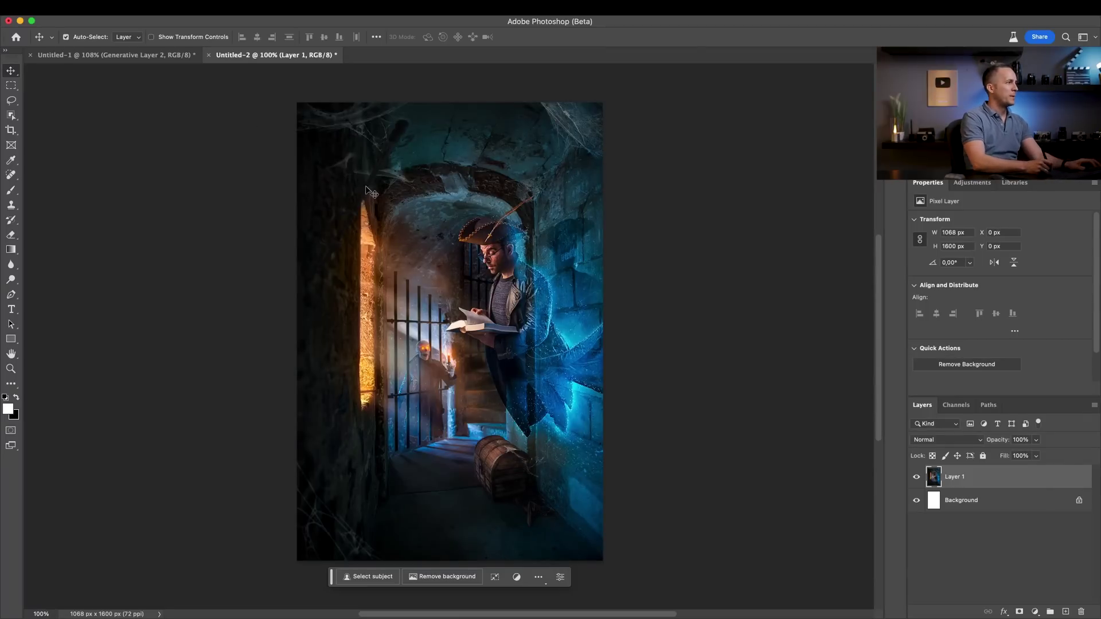
pyautogui.press('c')
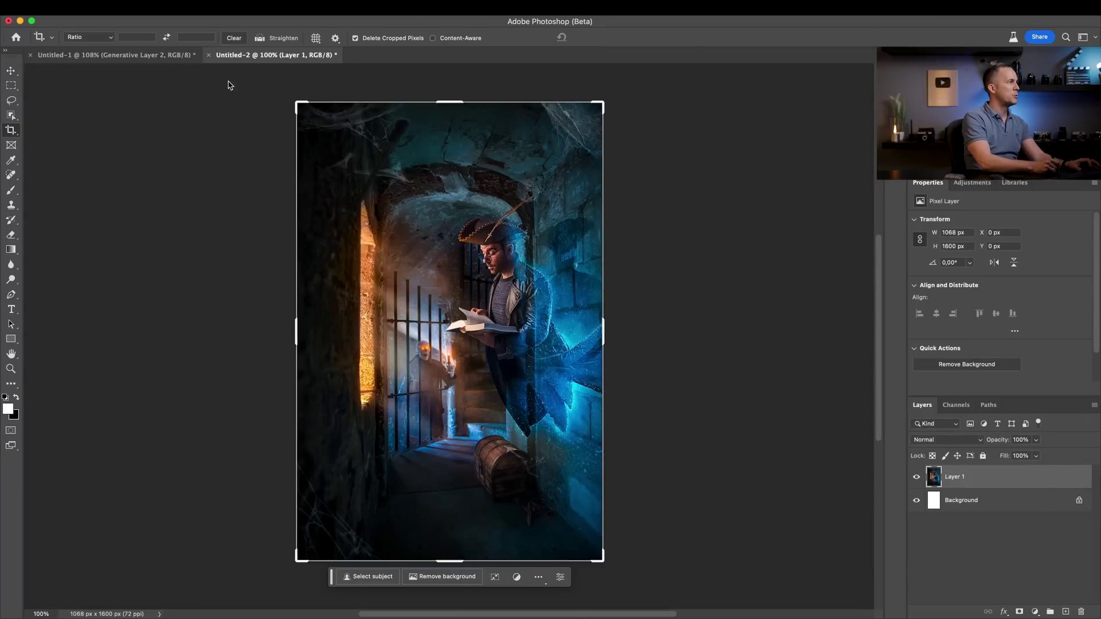
pyautogui.click(613, 328)
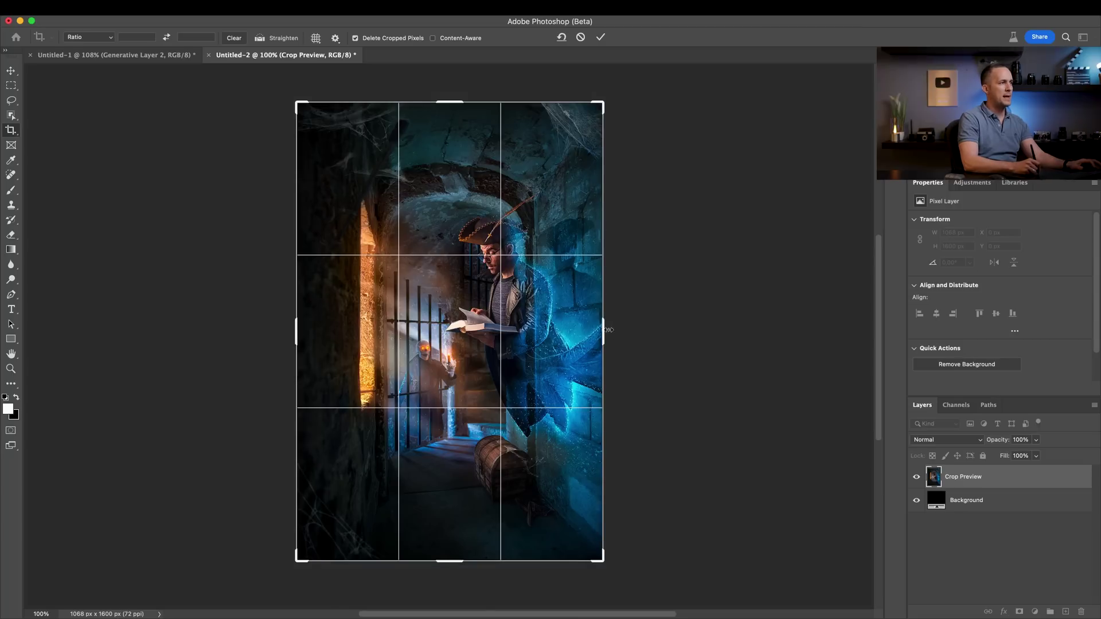
pyautogui.moveTo(608, 330); pyautogui.dragTo(670, 306)
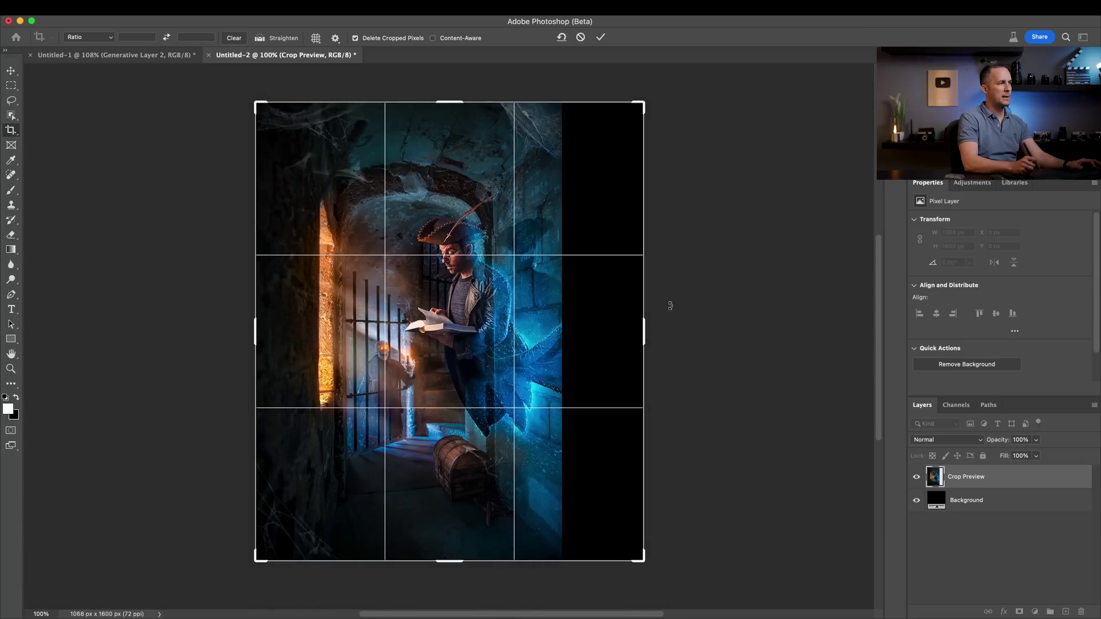
pyautogui.press('Return')
pyautogui.press('m')
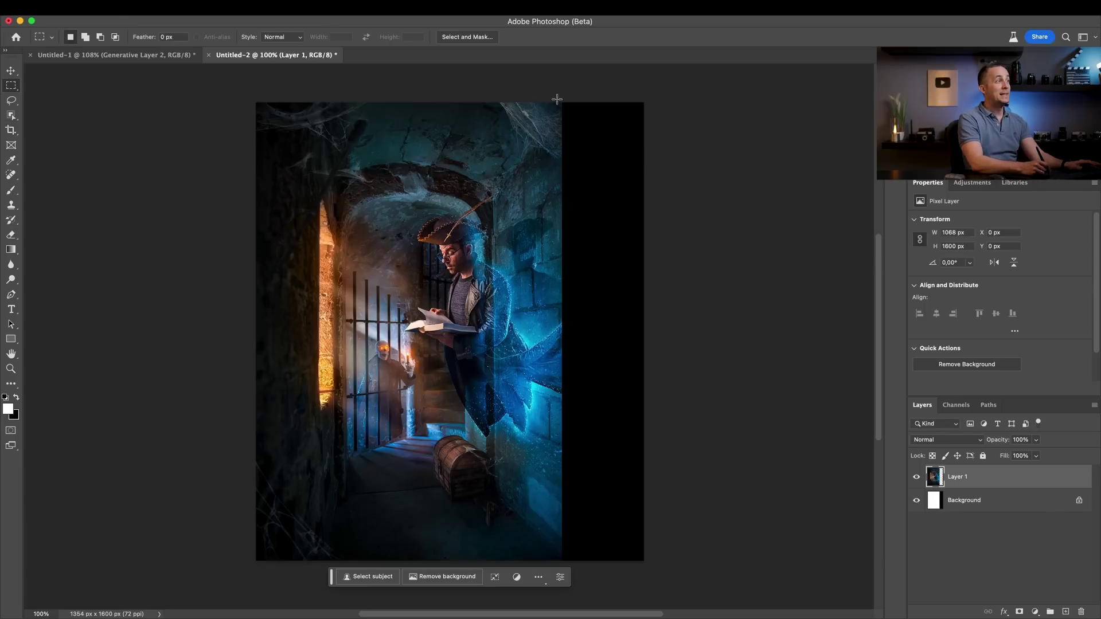
pyautogui.moveTo(551, 97); pyautogui.dragTo(684, 572)
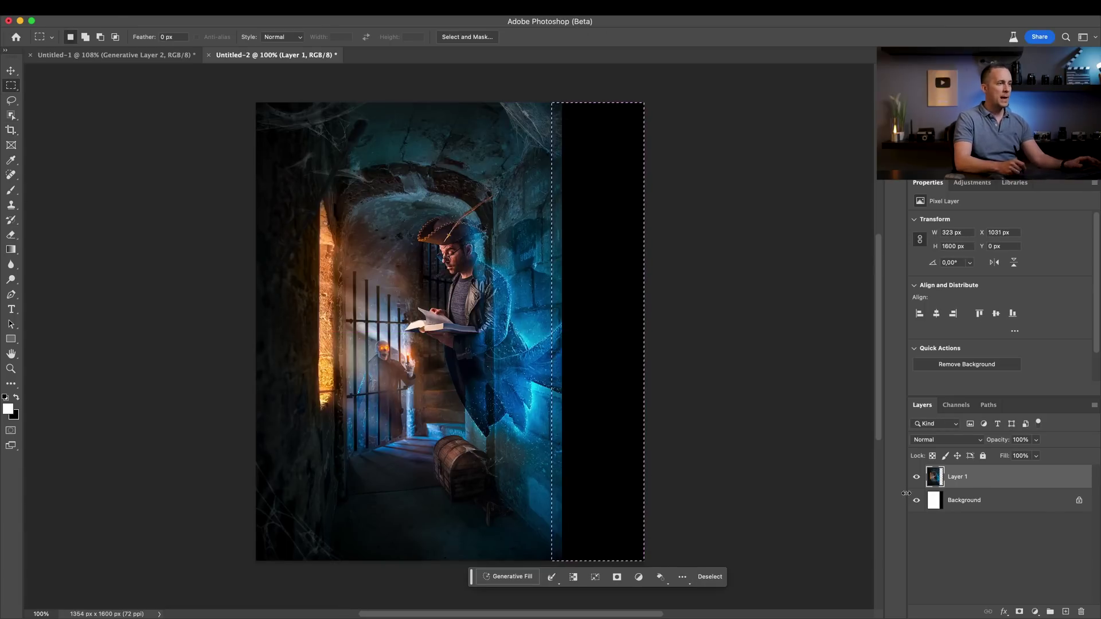
# - Fill the pirate image's right strip with promptless Generative Fill, producing blue stone wall
pyautogui.click(507, 577)
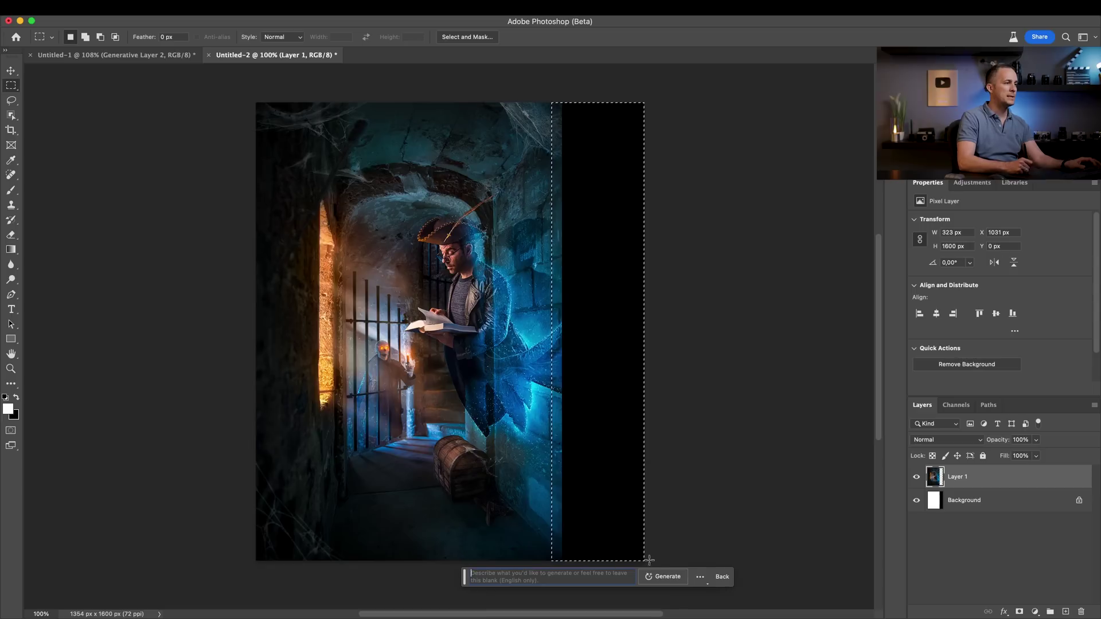
pyautogui.click(670, 576)
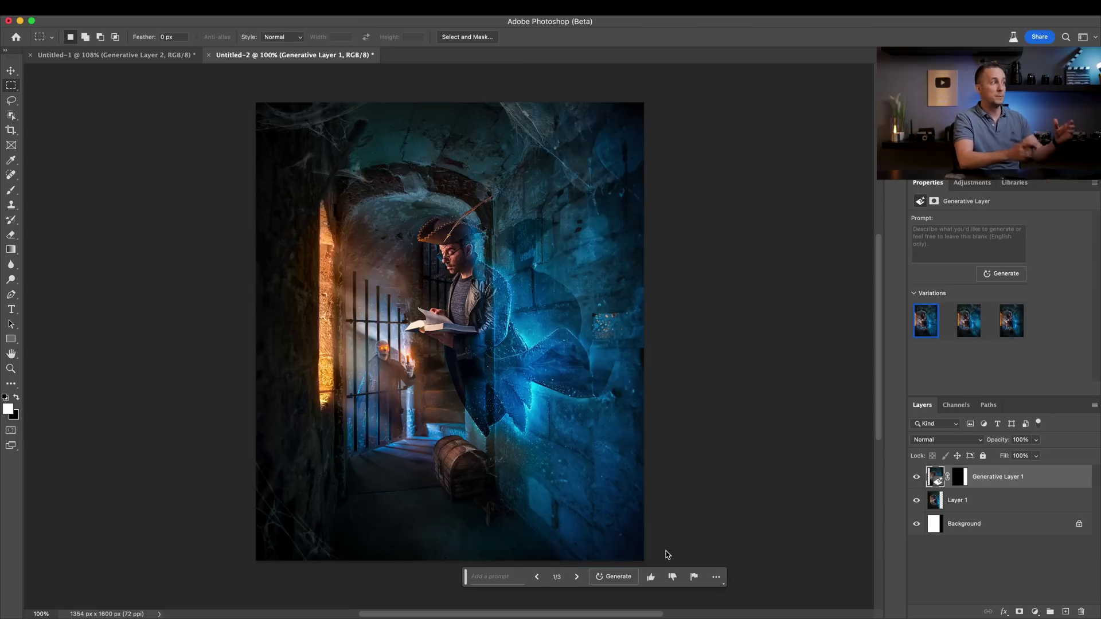
# - Compare the first three stone-wall variations against the original by toggling the layer's visibility
pyautogui.click(916, 477)
pyautogui.click(916, 476)
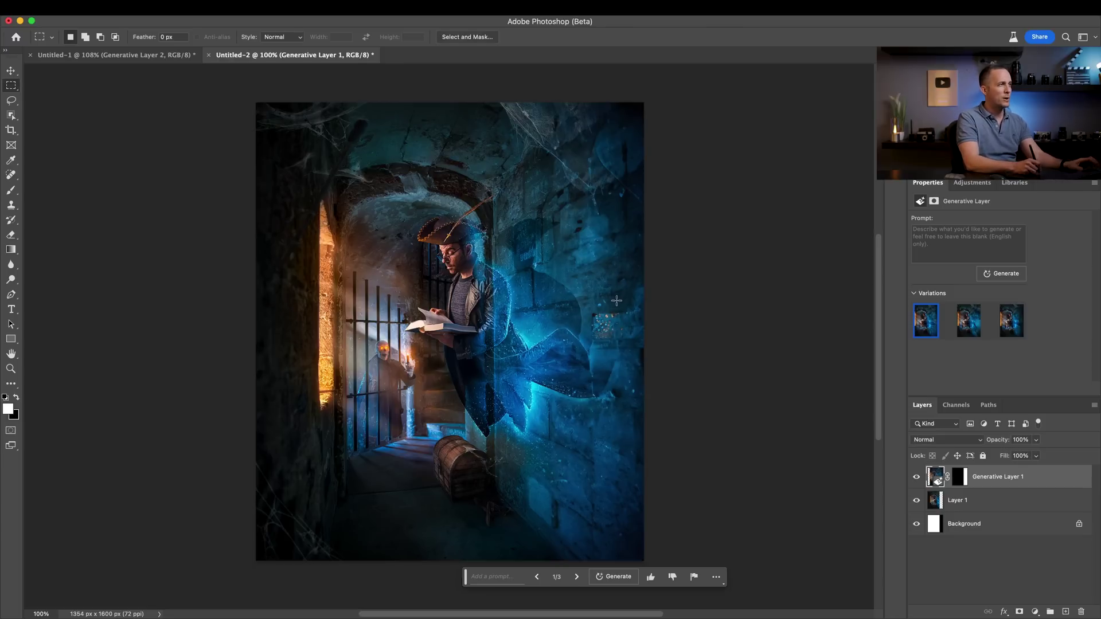
pyautogui.scroll(5, 607, 322)
pyautogui.scroll(-5, 587, 354)
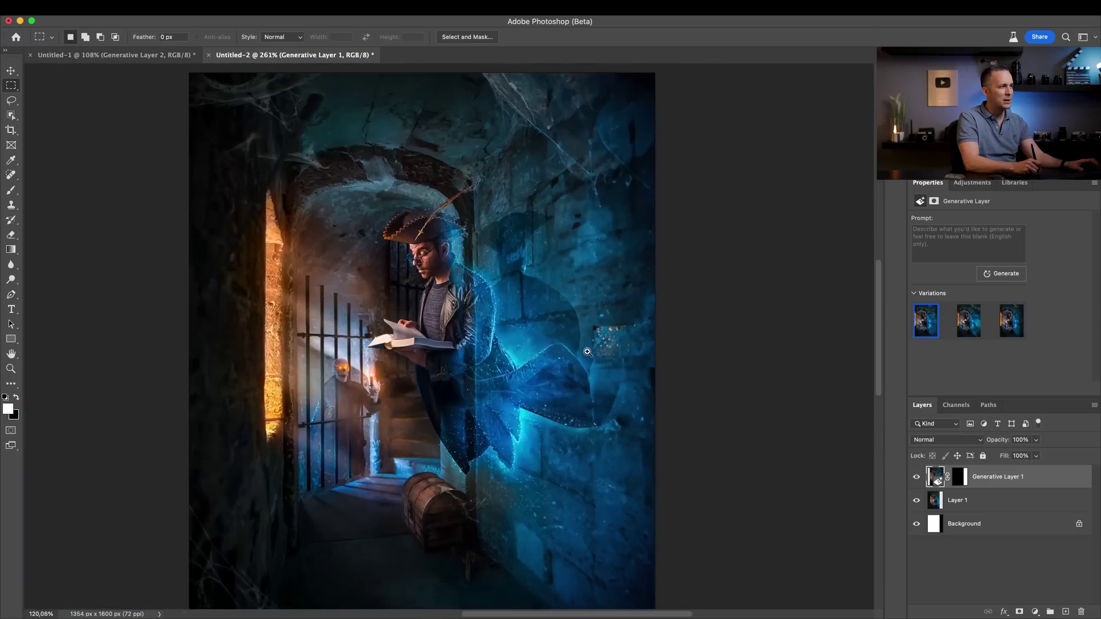
pyautogui.click(963, 330)
pyautogui.click(1006, 332)
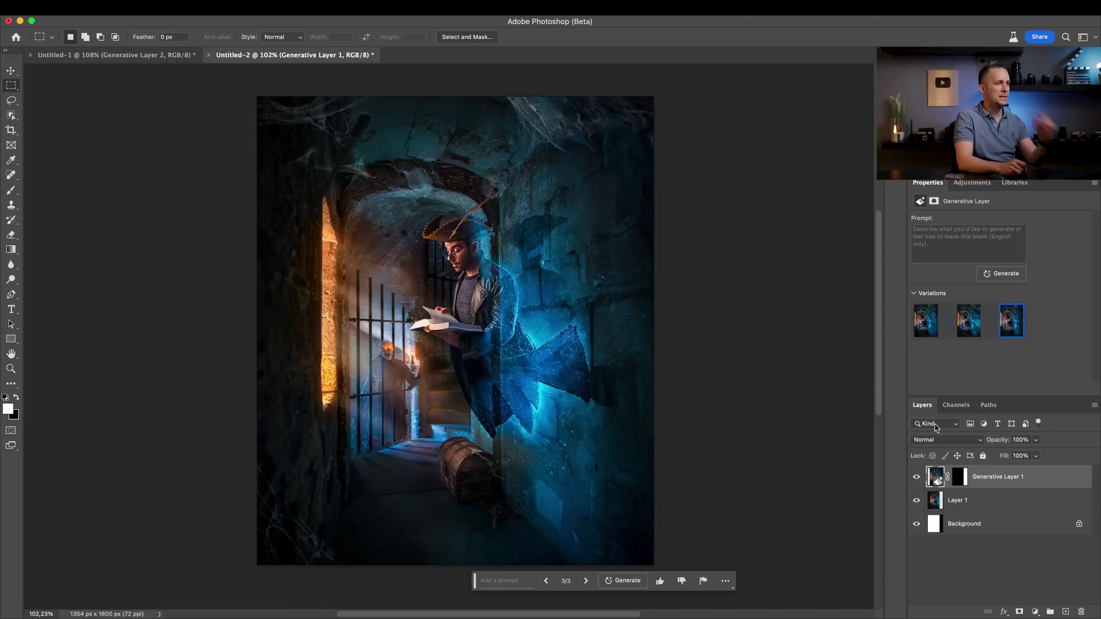
pyautogui.click(916, 477)
pyautogui.click(917, 476)
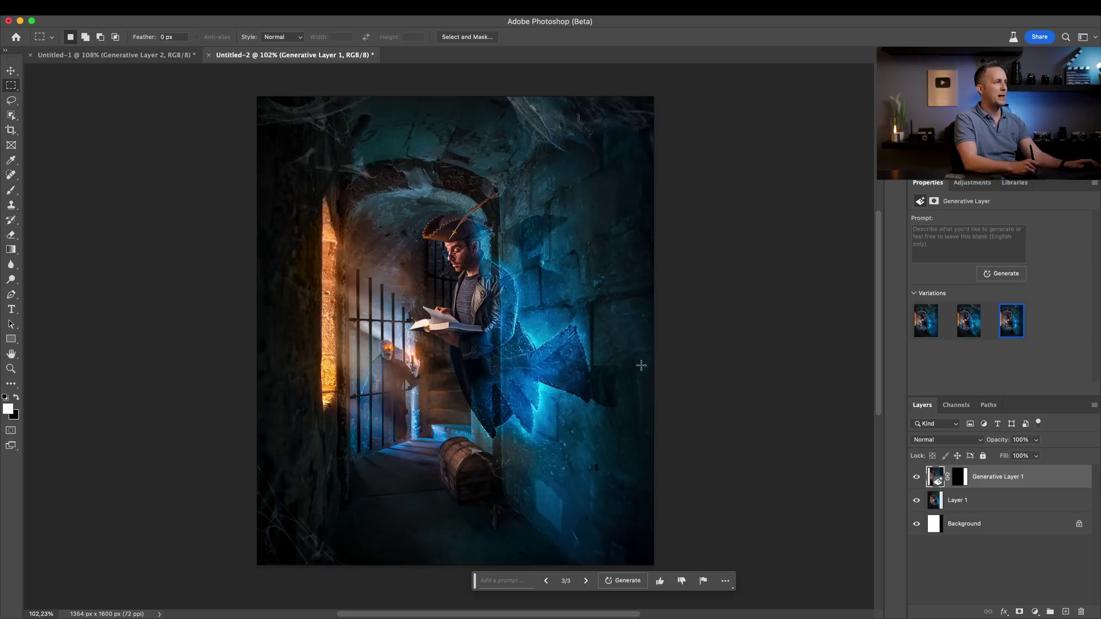
# - Generate three more variations and choose the sixth, extending the wall and blue cape
pyautogui.click(1002, 275)
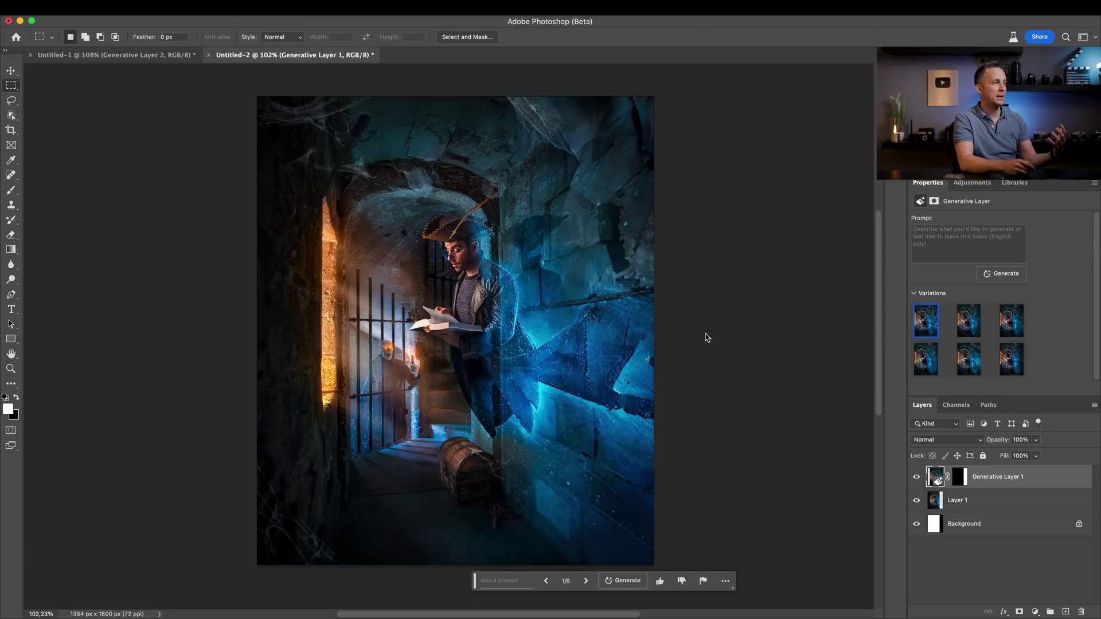
pyautogui.click(966, 330)
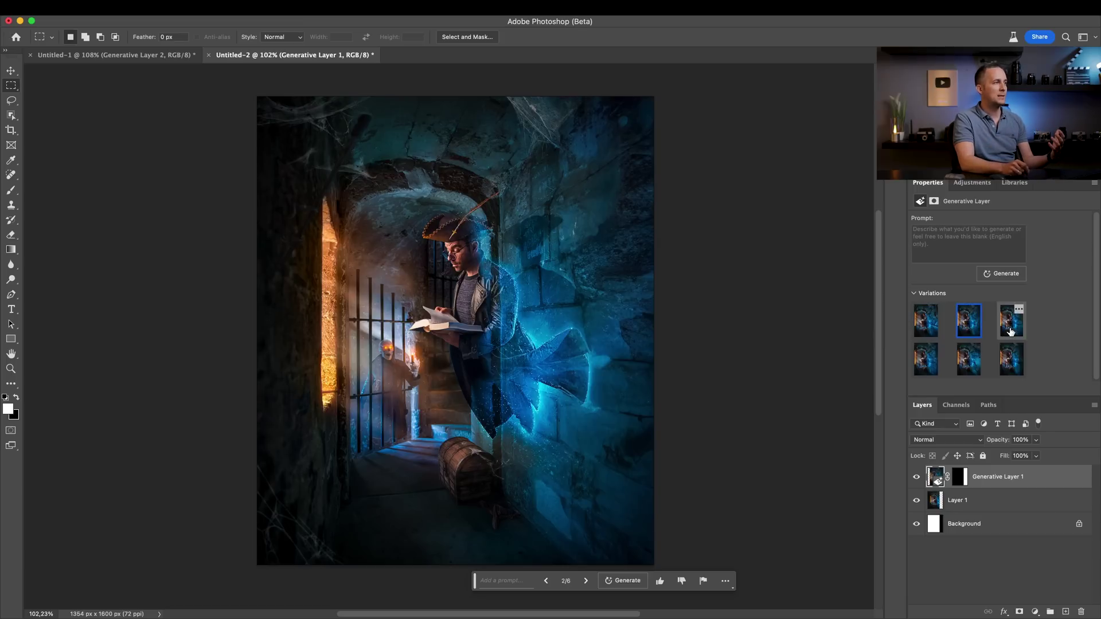
pyautogui.click(1010, 332)
pyautogui.click(1010, 360)
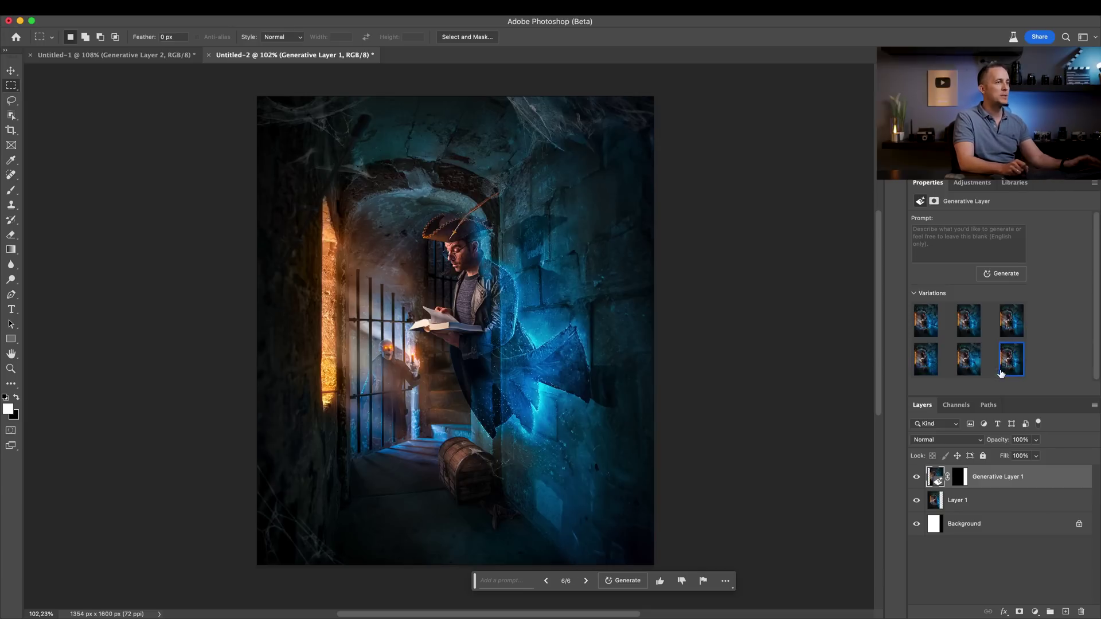
# - Lasso a small spot on the floor below the treasure chest
pyautogui.press('v')
pyautogui.scroll(3, 532, 440)
pyautogui.press('l')
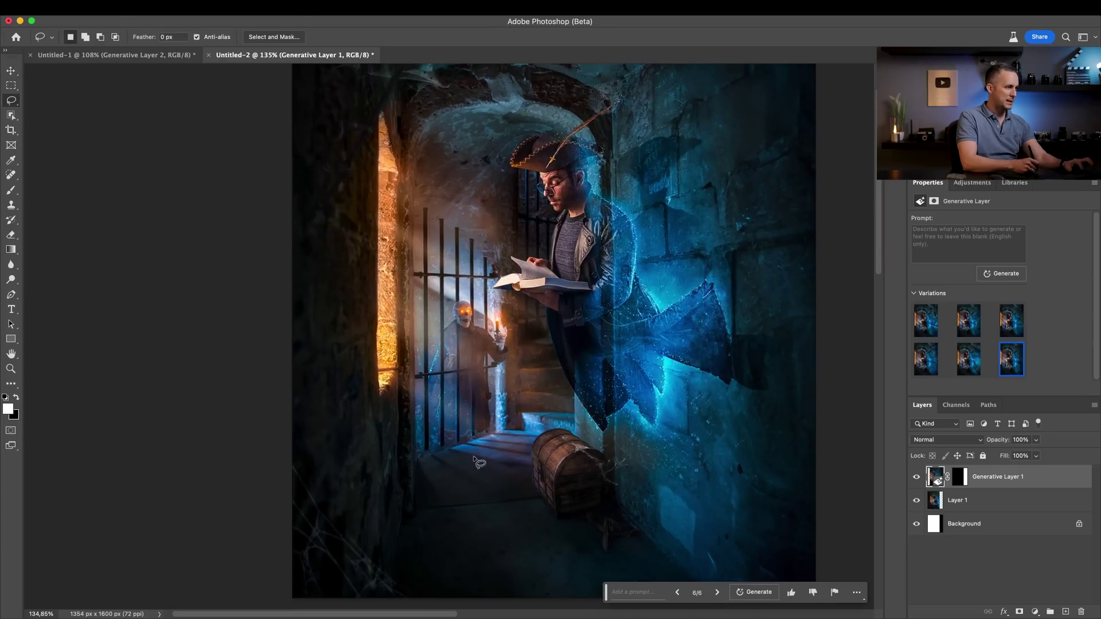
pyautogui.moveTo(473, 496)
pyautogui.mouseDown()
pyautogui.moveTo(468, 553)
pyautogui.moveTo(524, 544)
pyautogui.moveTo(524, 528)
pyautogui.moveTo(466, 534)
pyautogui.mouseUp()
pyautogui.press('Return')
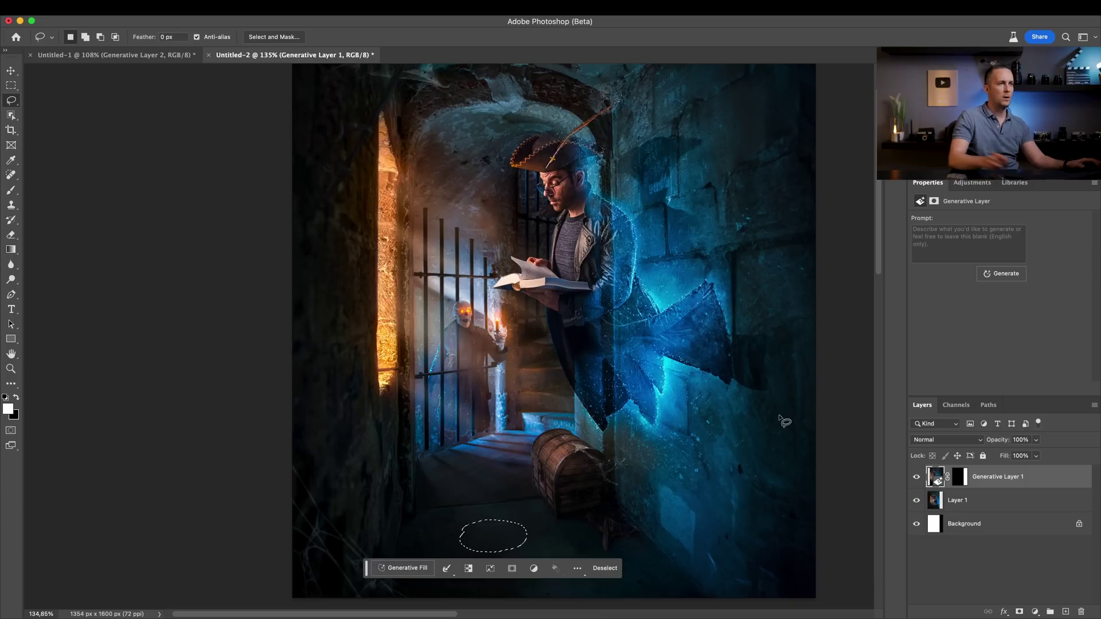
# - Generate 'A small black spider on the floor' in the selected spot
pyautogui.click(401, 568)
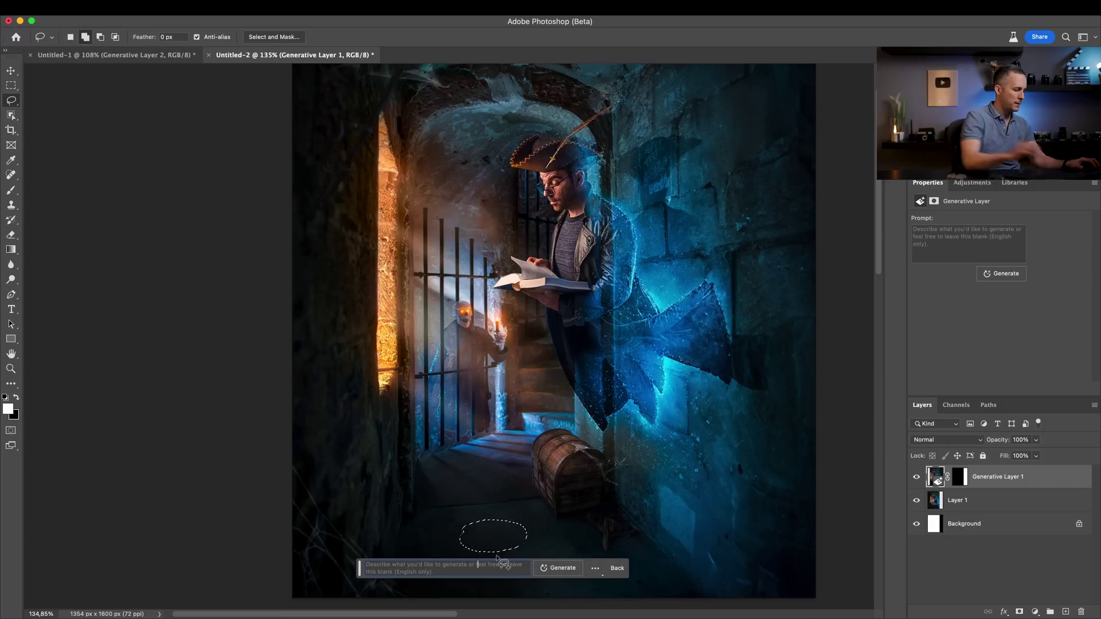
pyautogui.write('A')
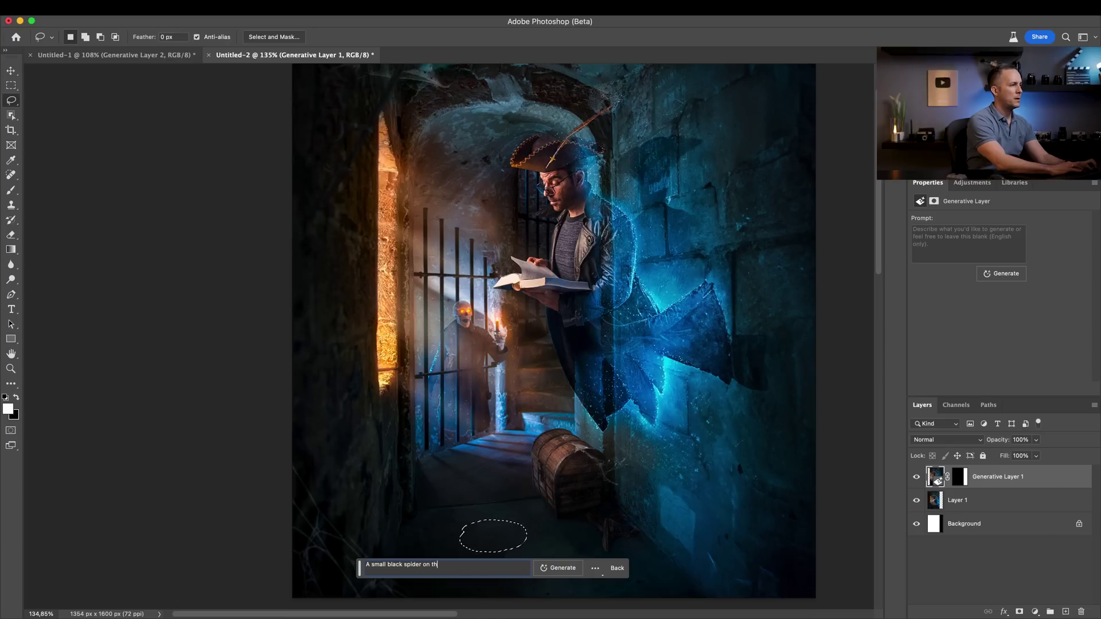
pyautogui.write('small black spider on the fl')
pyautogui.press('Return')
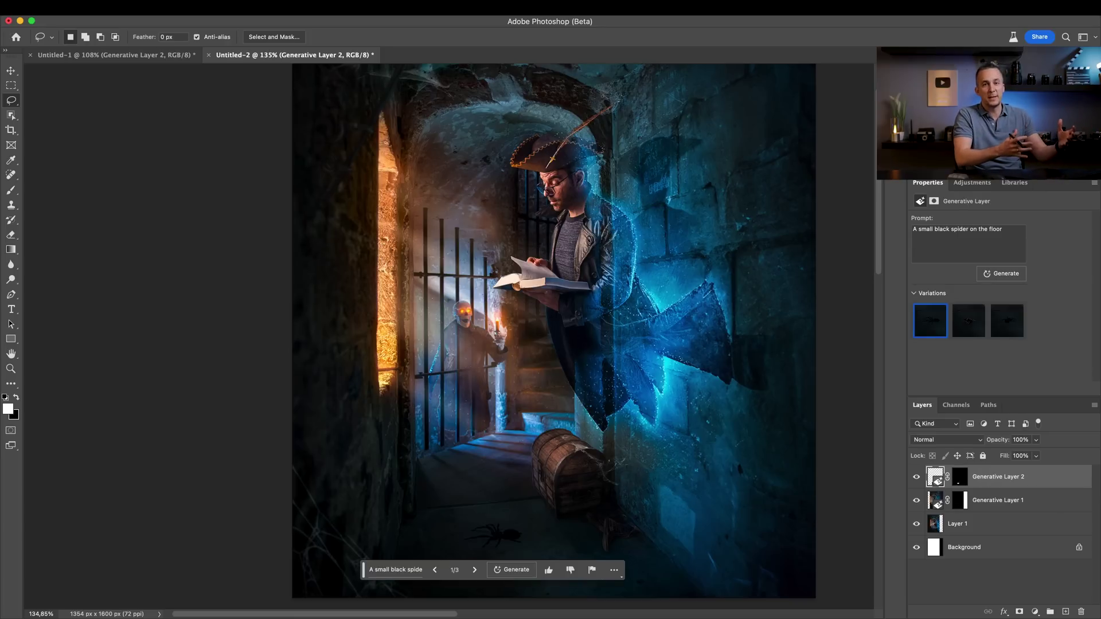
# - Compare the spider variations and keep the third one
pyautogui.scroll(5, 470, 437)
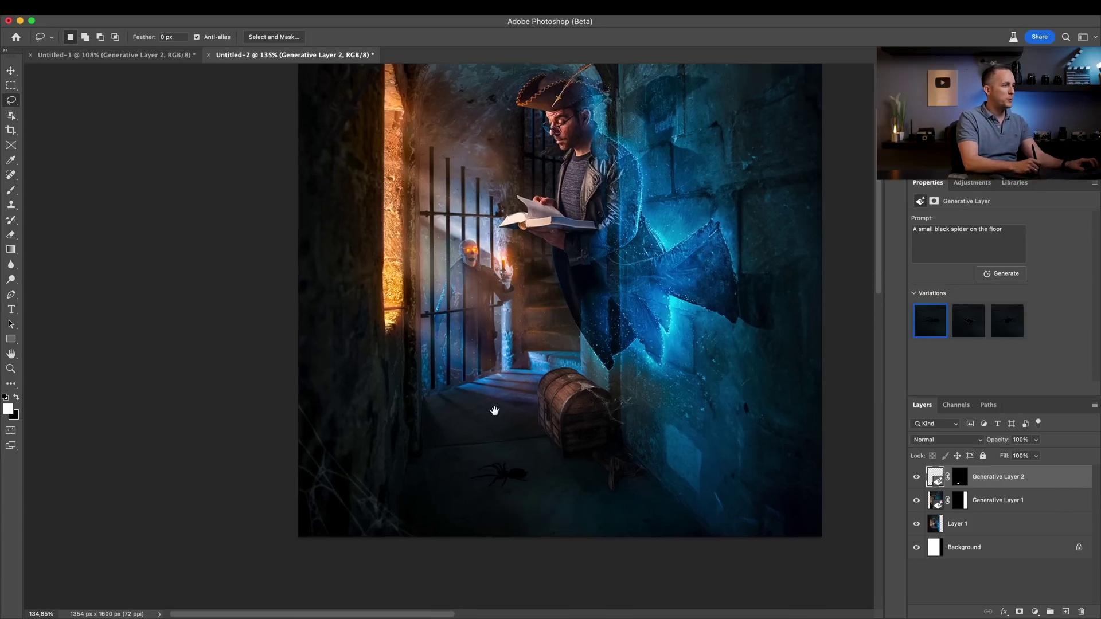
pyautogui.scroll(-3, 528, 484)
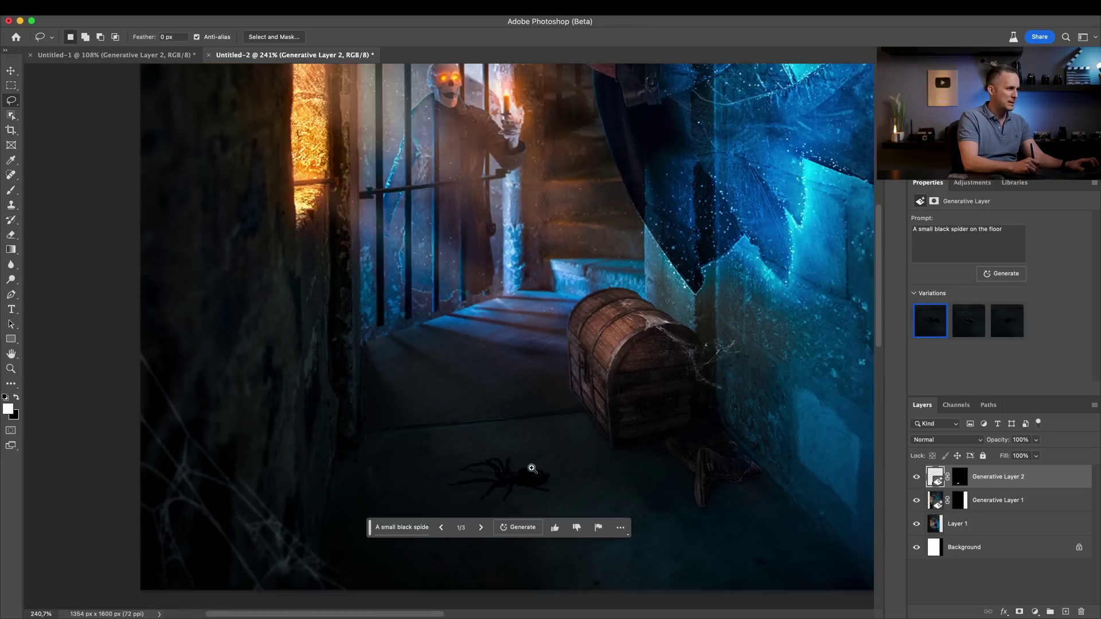
pyautogui.click(975, 332)
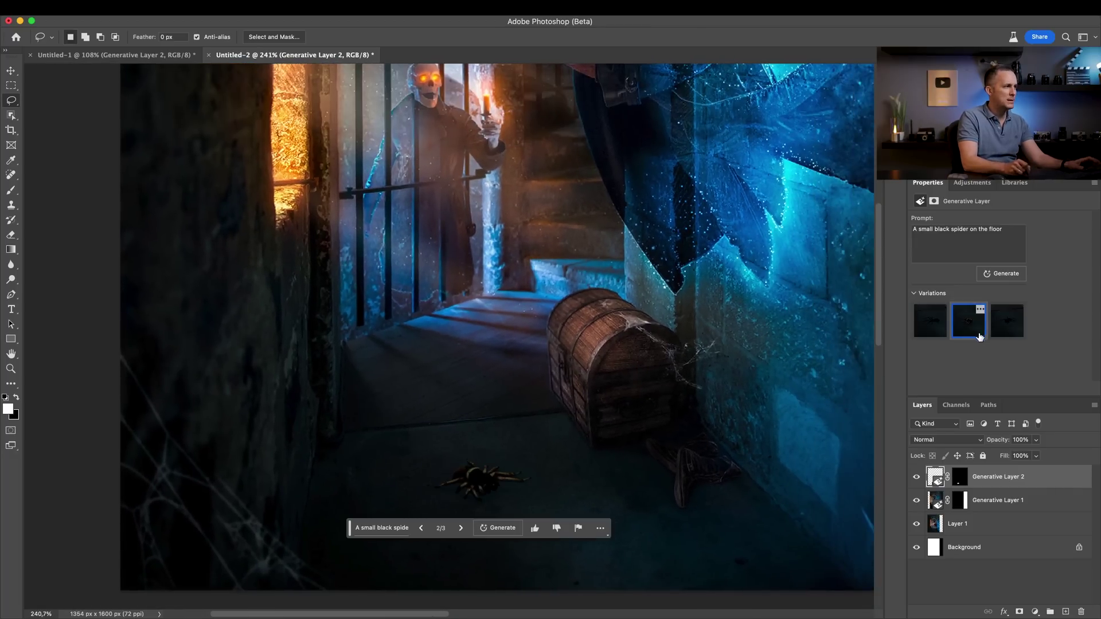
pyautogui.click(1007, 325)
pyautogui.scroll(-4, 532, 440)
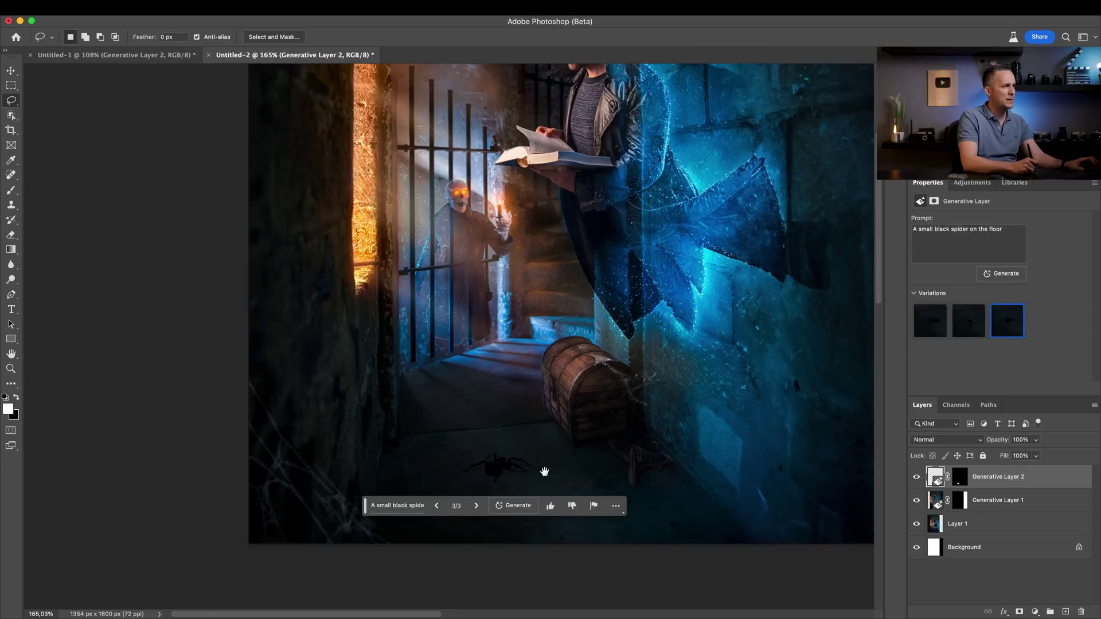
pyautogui.scroll(3, 474, 508)
pyautogui.scroll(4, 512, 500)
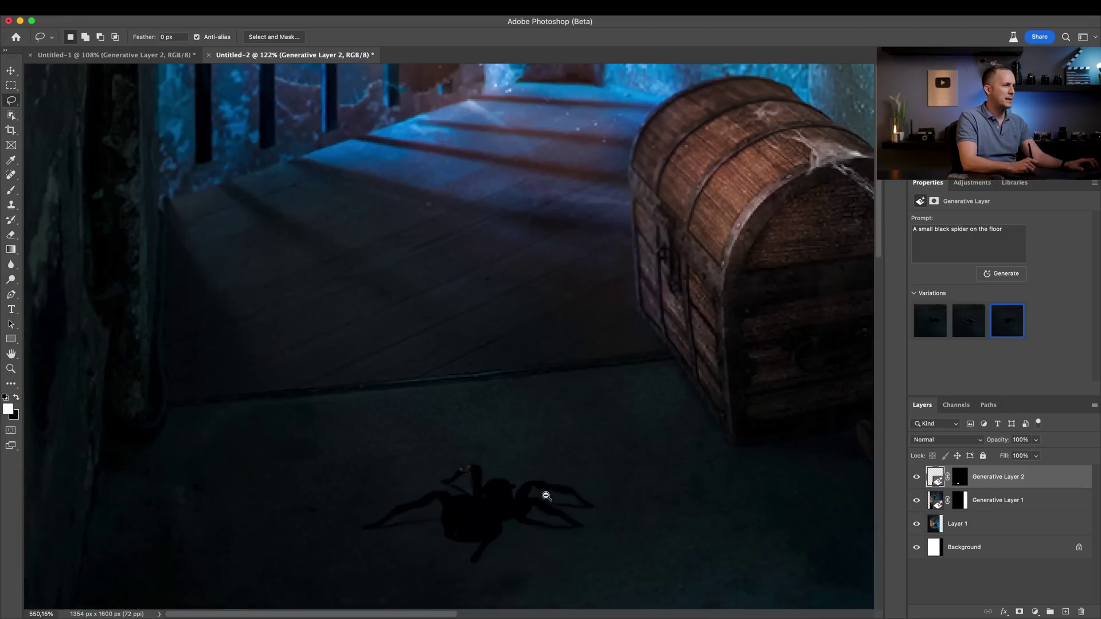
pyautogui.scroll(-2, 516, 498)
pyautogui.scroll(3, 494, 490)
pyautogui.scroll(-5, 494, 491)
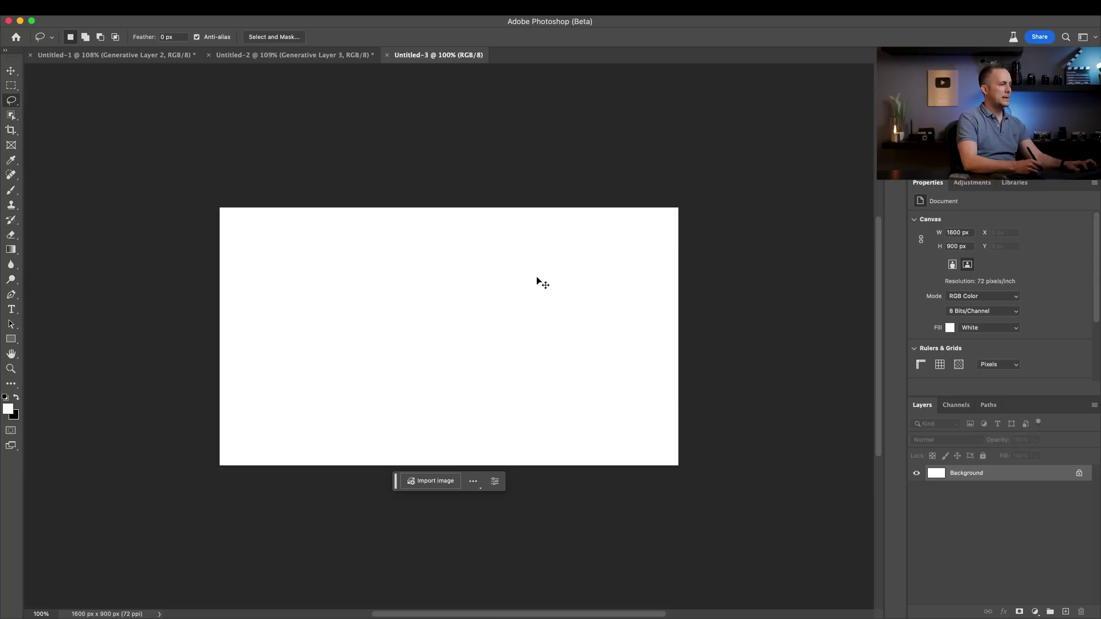
# - Paste the subway stairs photo and widen its canvas rightward to 1958 px
pyautogui.hotkey('ctrl', 'v')
pyautogui.hotkey('ctrl', '0')
pyautogui.hscroll(1, 573, 339)
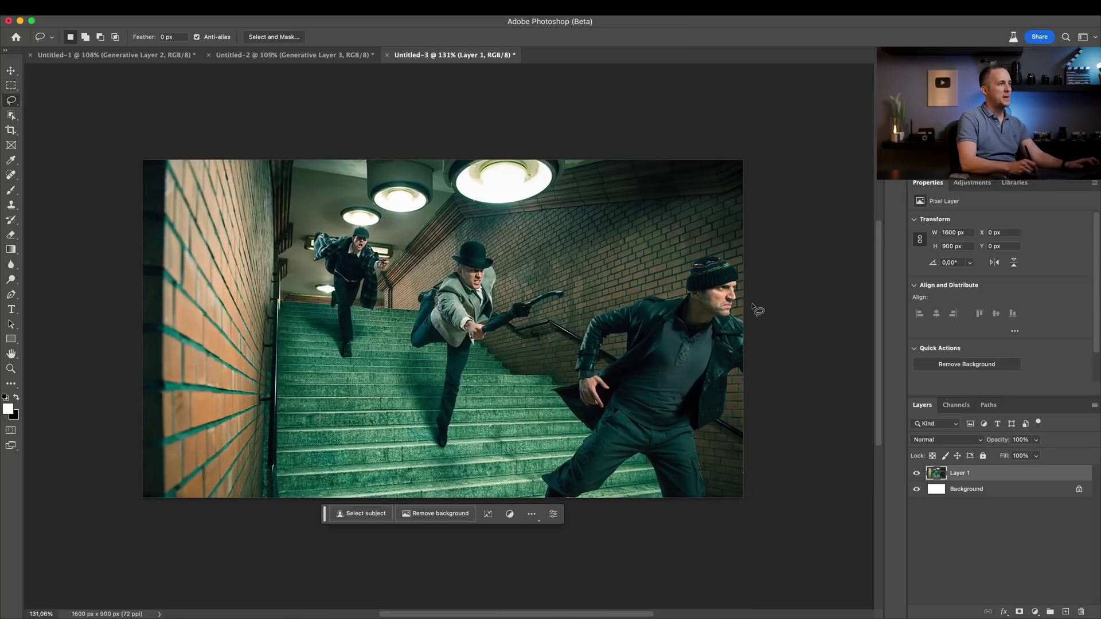
pyautogui.hscroll(5, 692, 348)
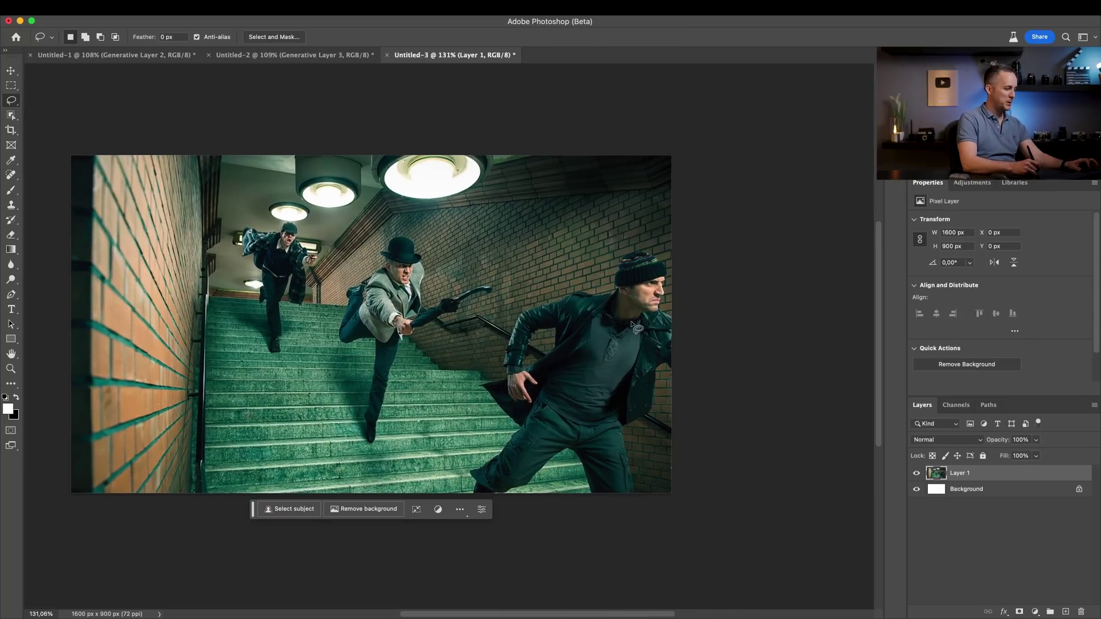
pyautogui.press('c')
pyautogui.moveTo(672, 324); pyautogui.dragTo(740, 331)
pyautogui.press('Return')
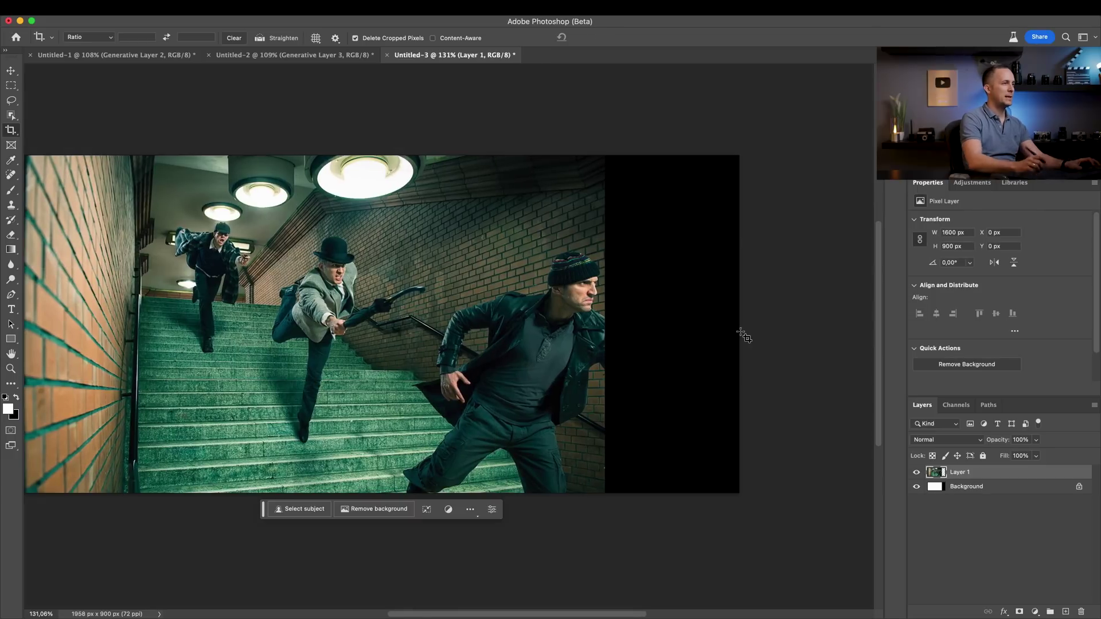
# - Select the empty right strip and fill it using Generative Fill with no prompt
pyautogui.press('m')
pyautogui.moveTo(601, 148); pyautogui.dragTo(745, 499)
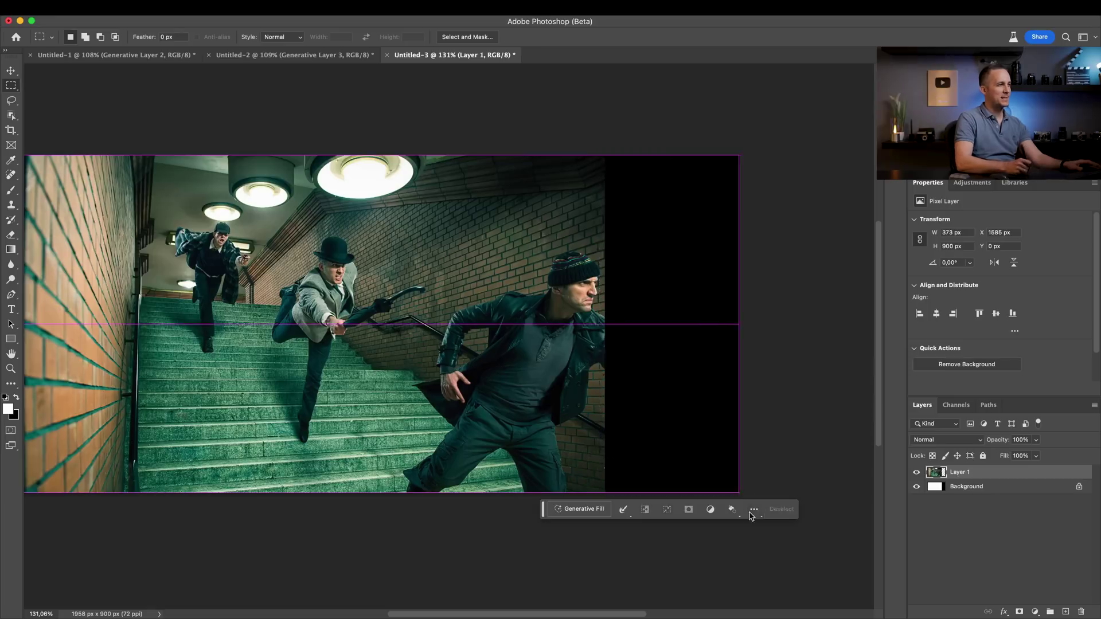
pyautogui.click(580, 508)
pyautogui.click(742, 510)
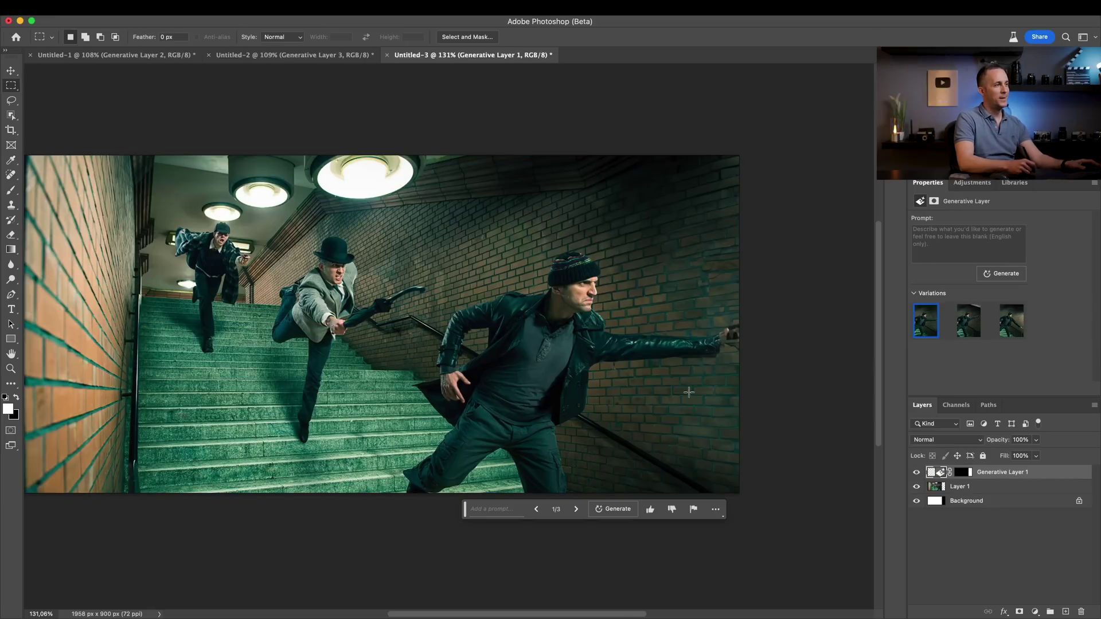
# - Compare the generated extension with the original, then preview the second and third variations
pyautogui.scroll(5, 694, 342)
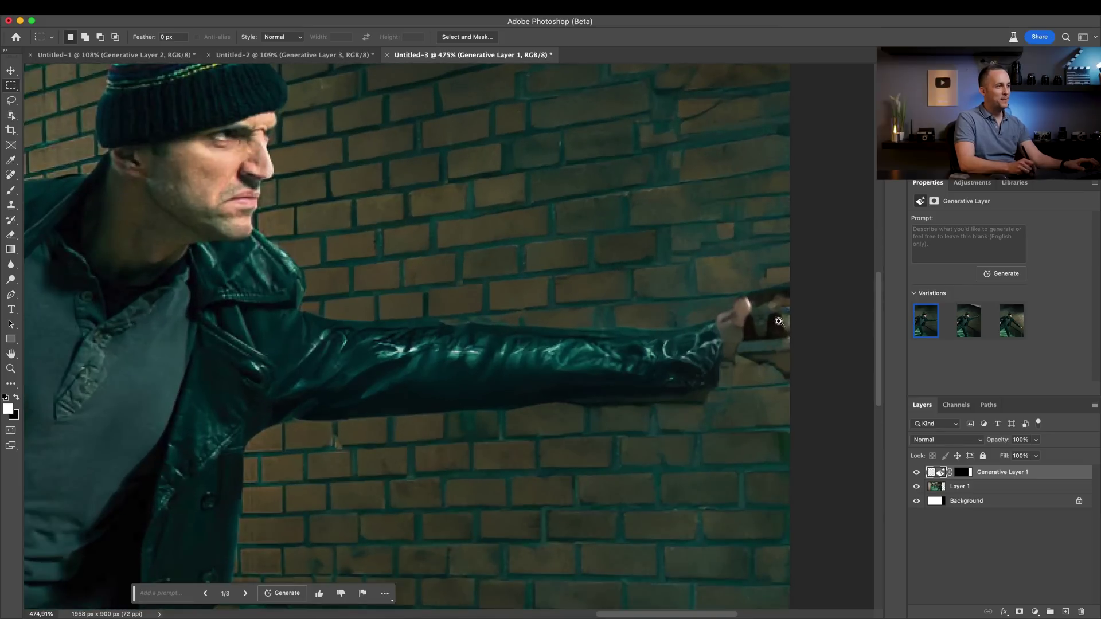
pyautogui.scroll(-5, 757, 362)
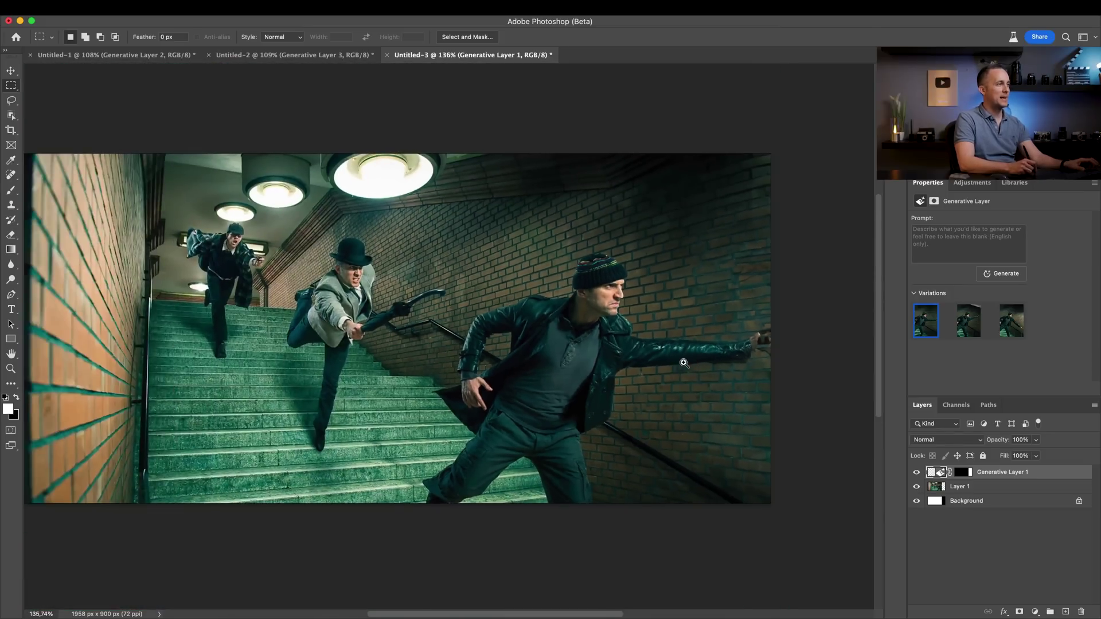
pyautogui.scroll(2, 683, 362)
pyautogui.scroll(-3, 659, 358)
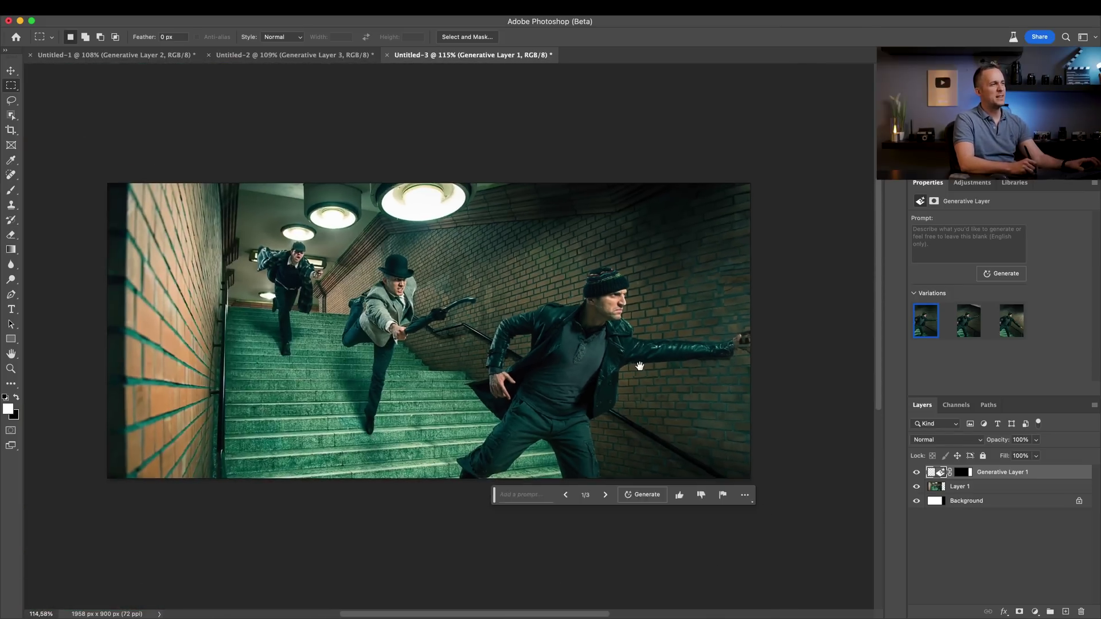
pyautogui.scroll(2, 654, 364)
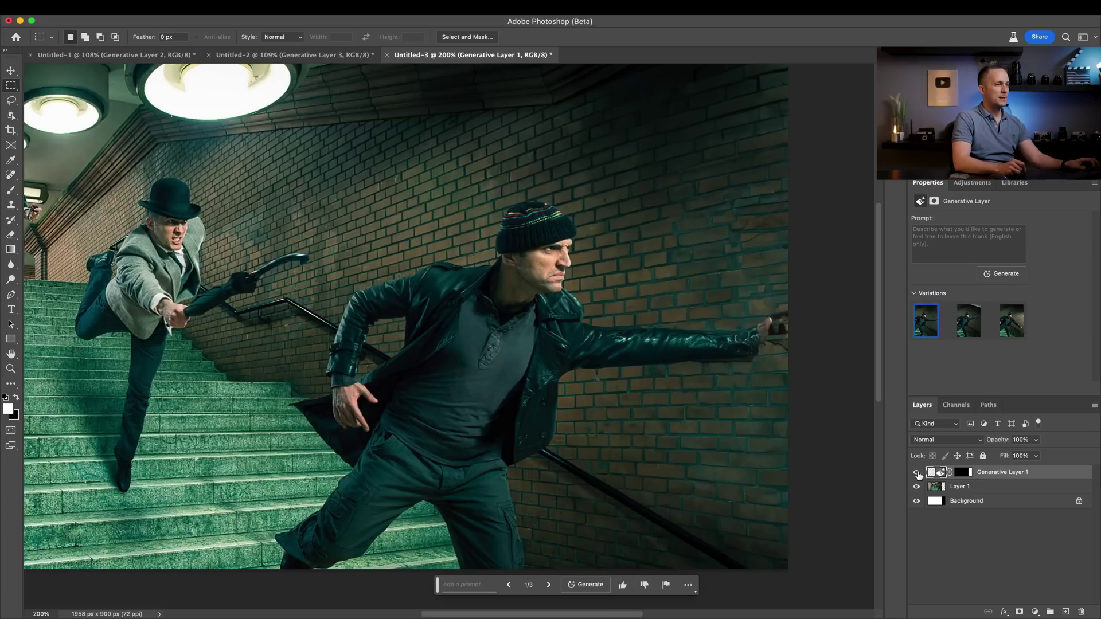
pyautogui.click(916, 473)
pyautogui.click(916, 472)
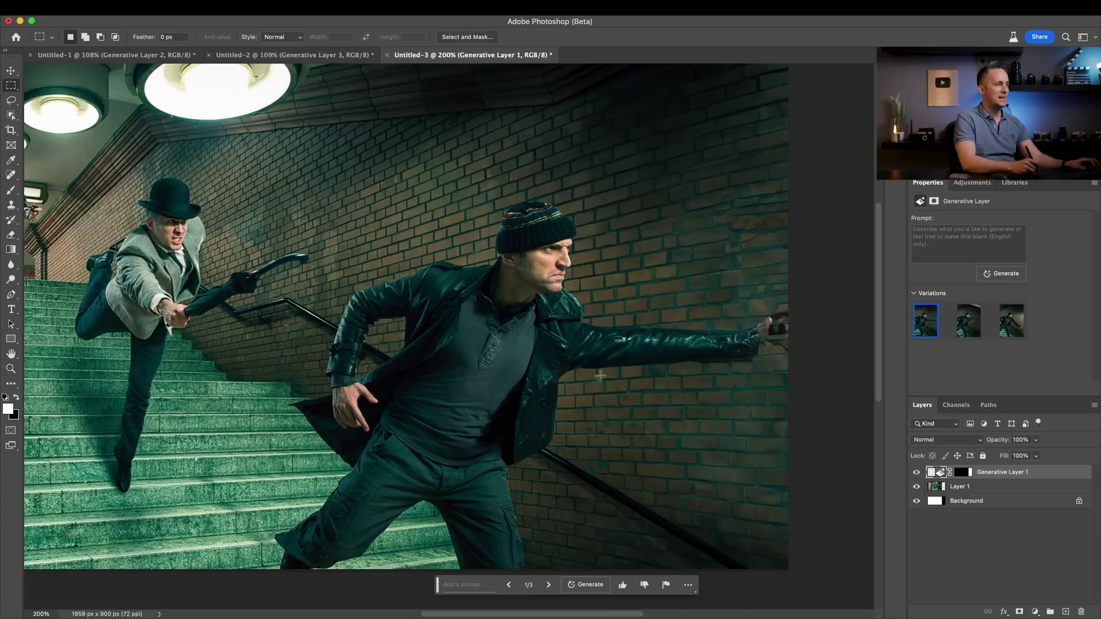
pyautogui.click(968, 332)
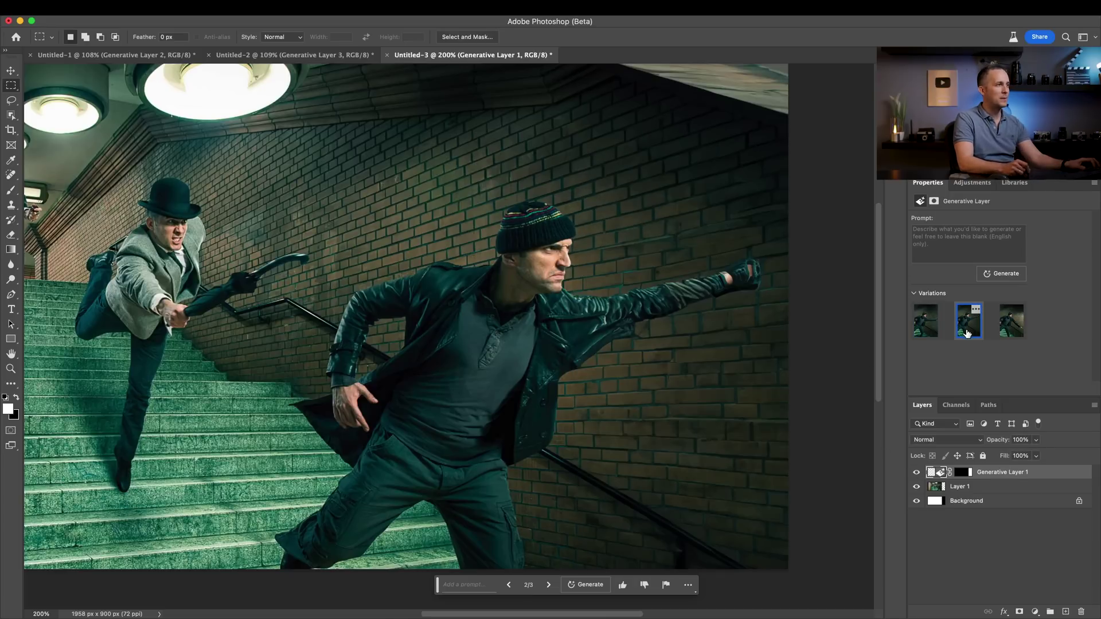
pyautogui.click(1011, 322)
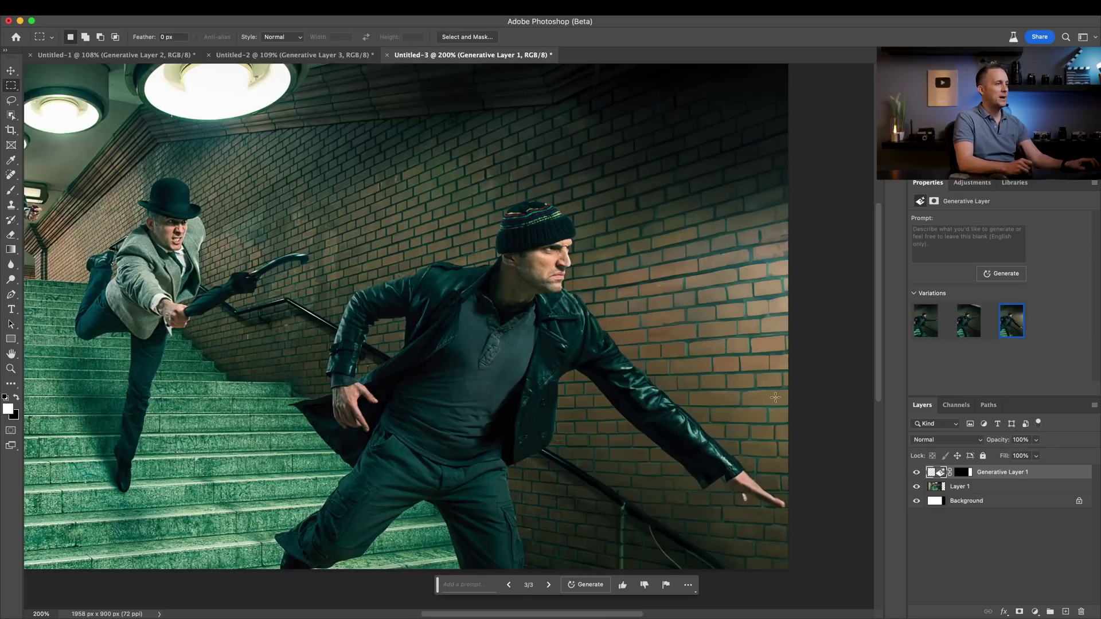
# - Toggle the extension again for comparison and try a crop 1838 px wide
pyautogui.scroll(-2, 677, 420)
pyautogui.scroll(-1, 677, 421)
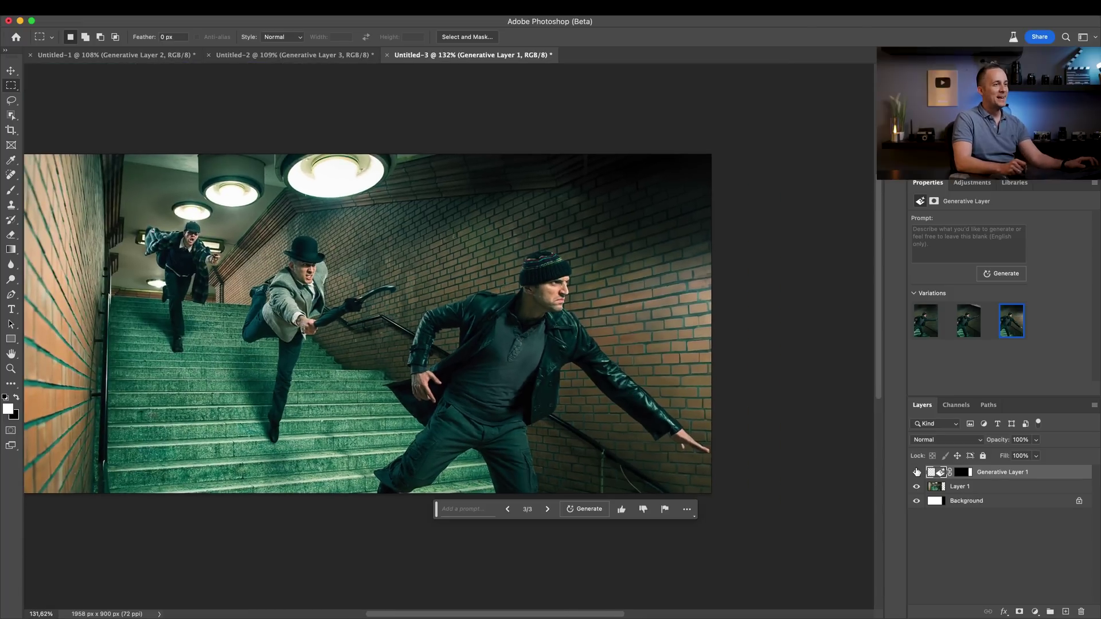
pyautogui.click(917, 472)
pyautogui.click(917, 473)
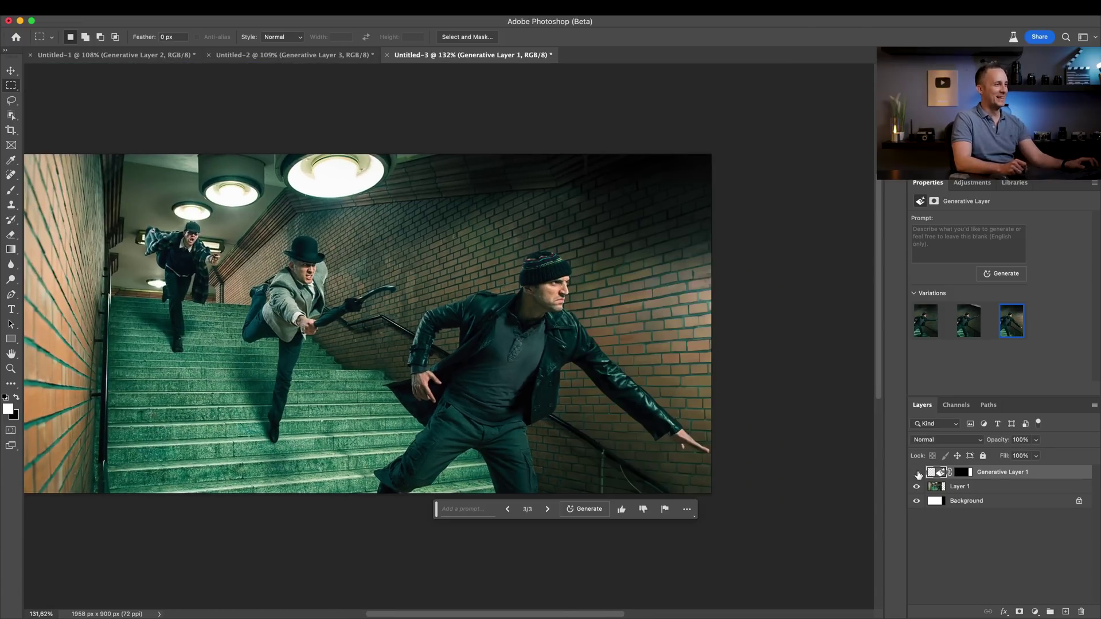
pyautogui.click(917, 472)
pyautogui.click(917, 473)
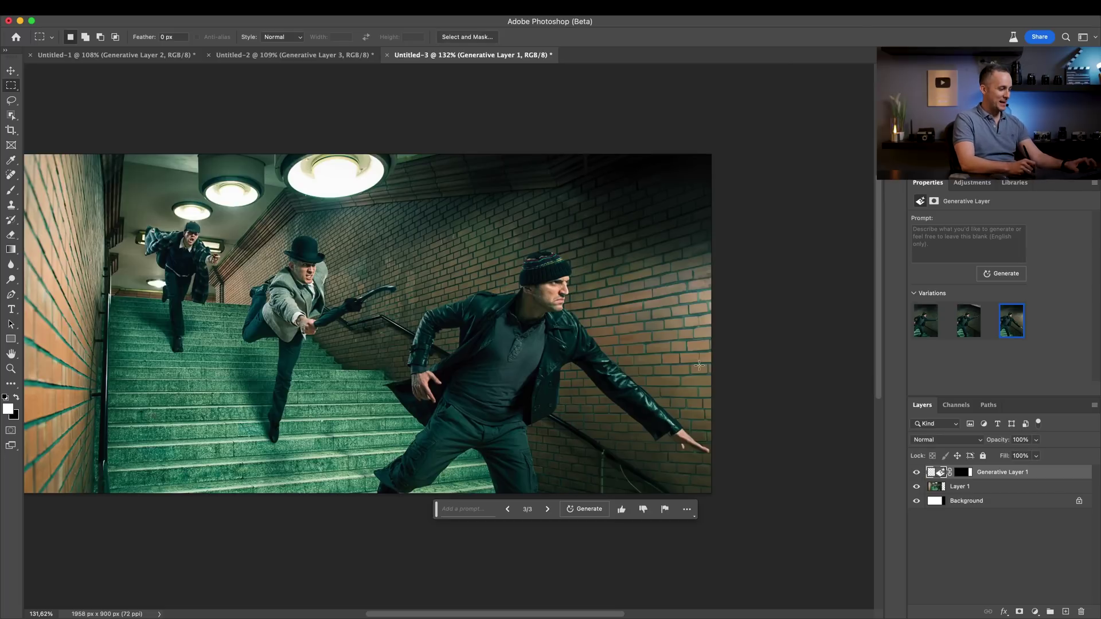
pyautogui.press('c')
pyautogui.moveTo(712, 339); pyautogui.dragTo(684, 336)
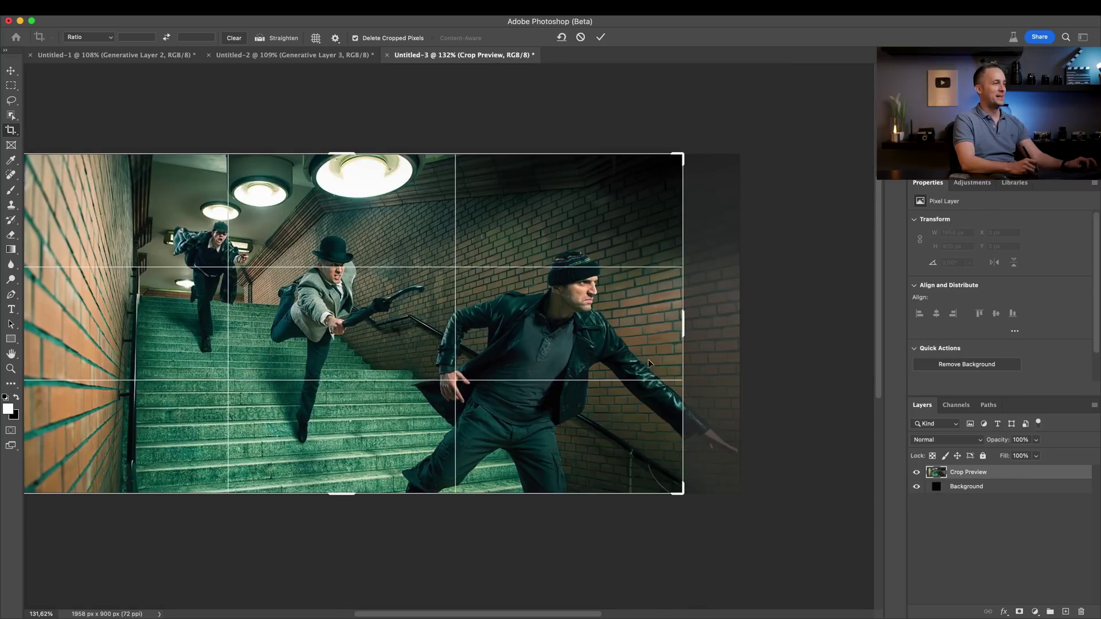
# - Cancel the crop, generate a fresh set of extension variations, and zoom in on the hand
pyautogui.press('Escape')
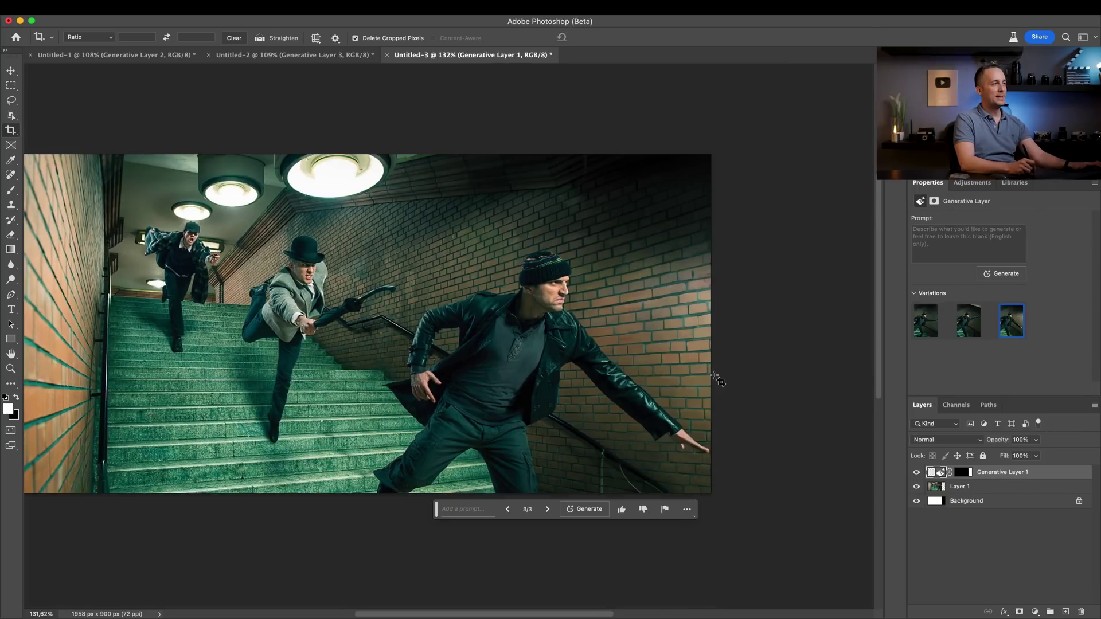
pyautogui.click(997, 279)
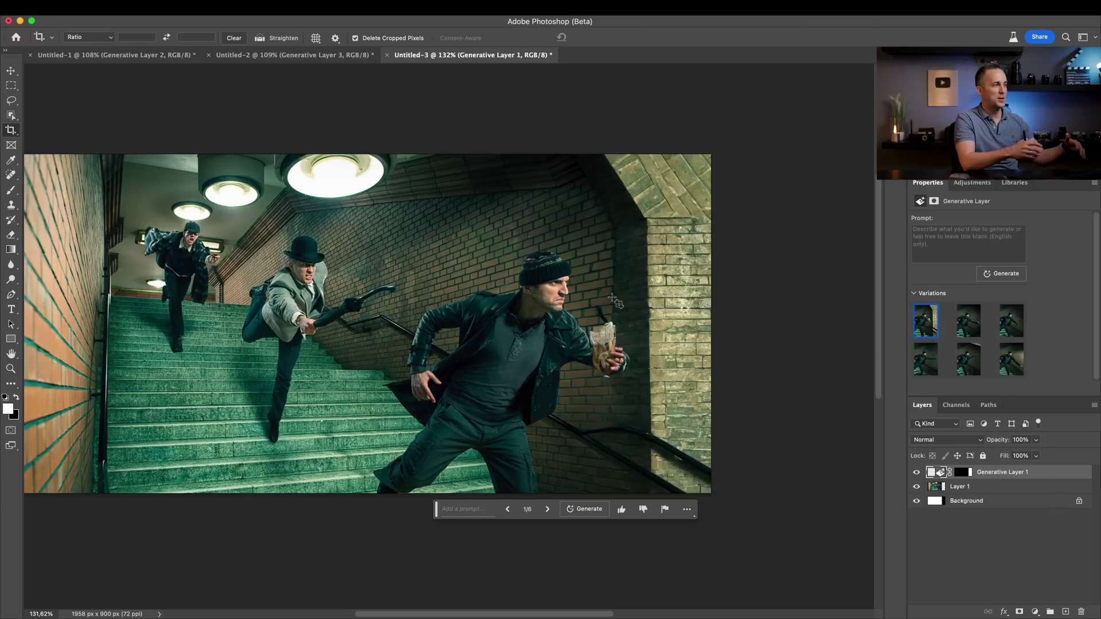
pyautogui.moveTo(602, 347); pyautogui.dragTo(656, 363)
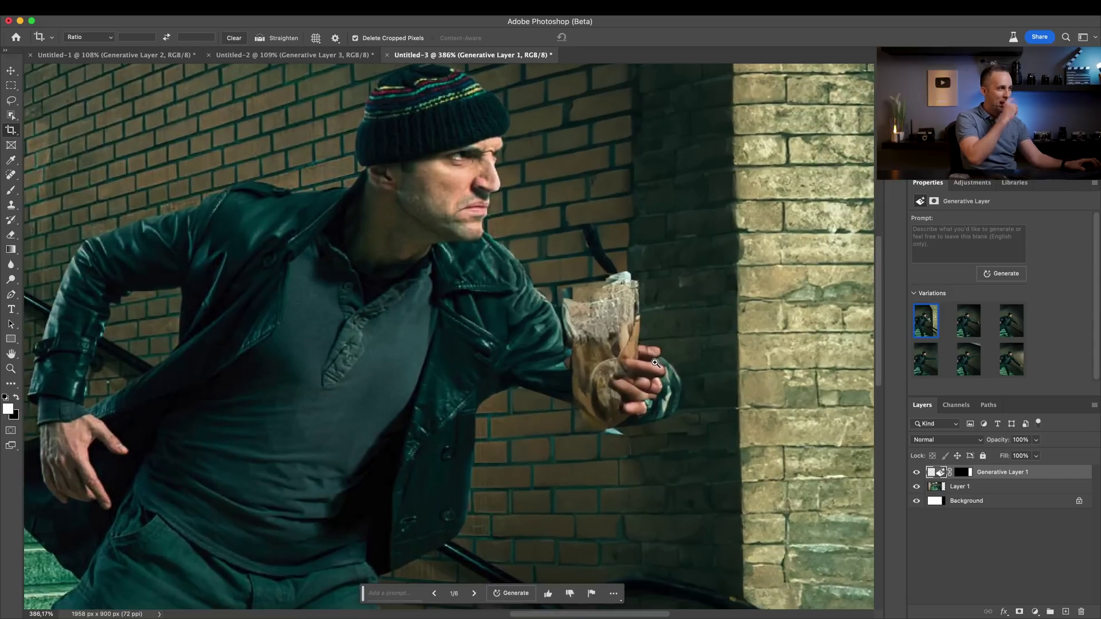
pyautogui.moveTo(594, 346); pyautogui.dragTo(661, 365)
# - Browse the new variations and return to the one with the paper bag
pyautogui.scroll(-6, 661, 365)
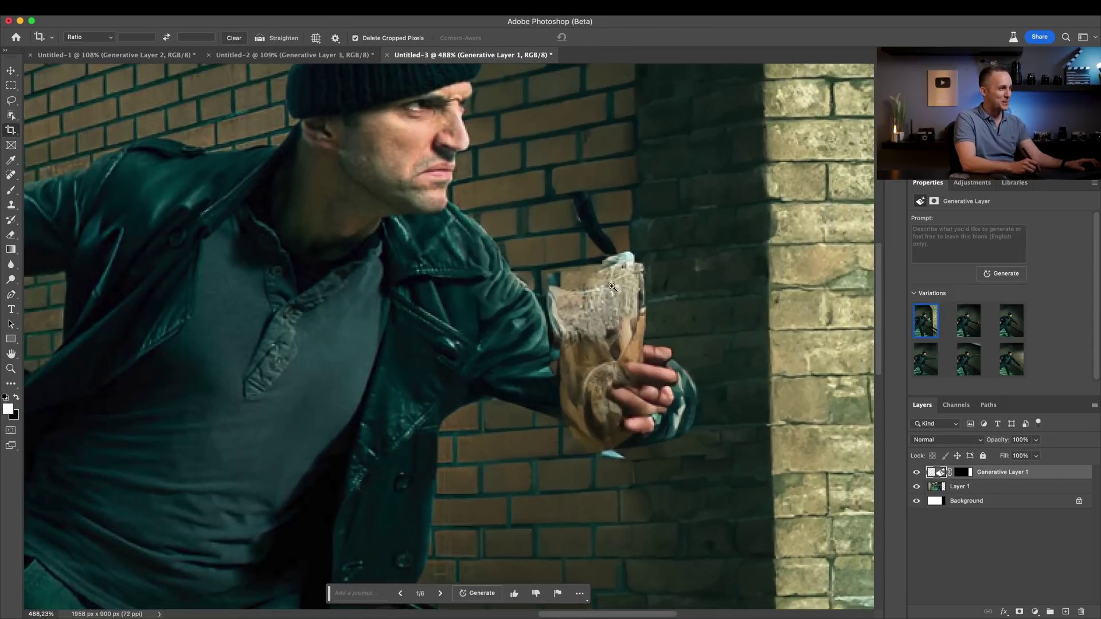
pyautogui.scroll(-3, 688, 379)
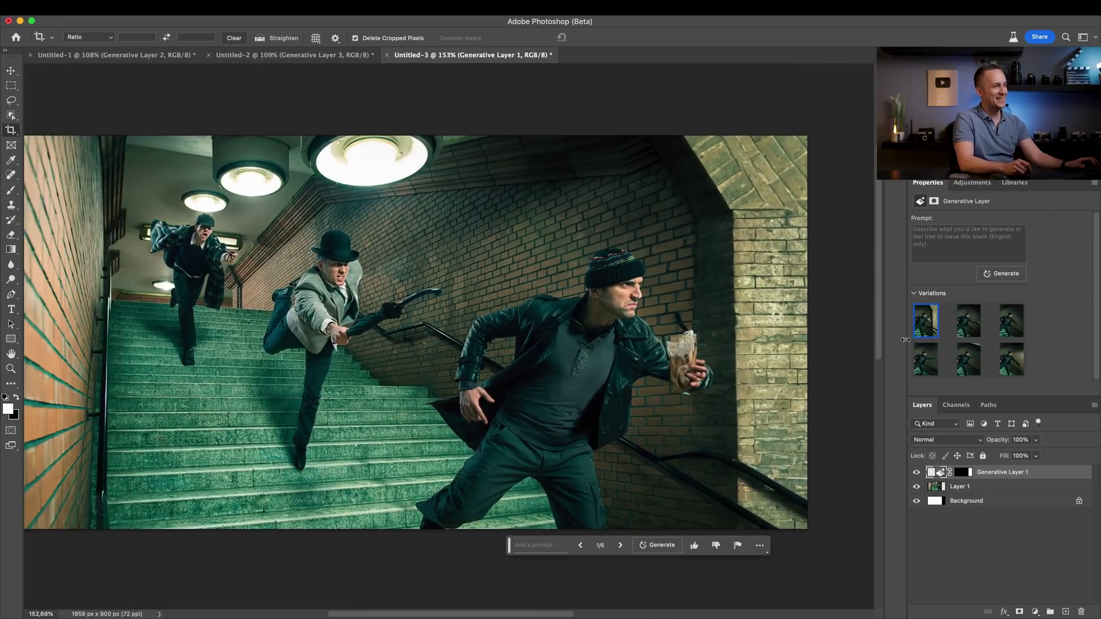
pyautogui.click(969, 324)
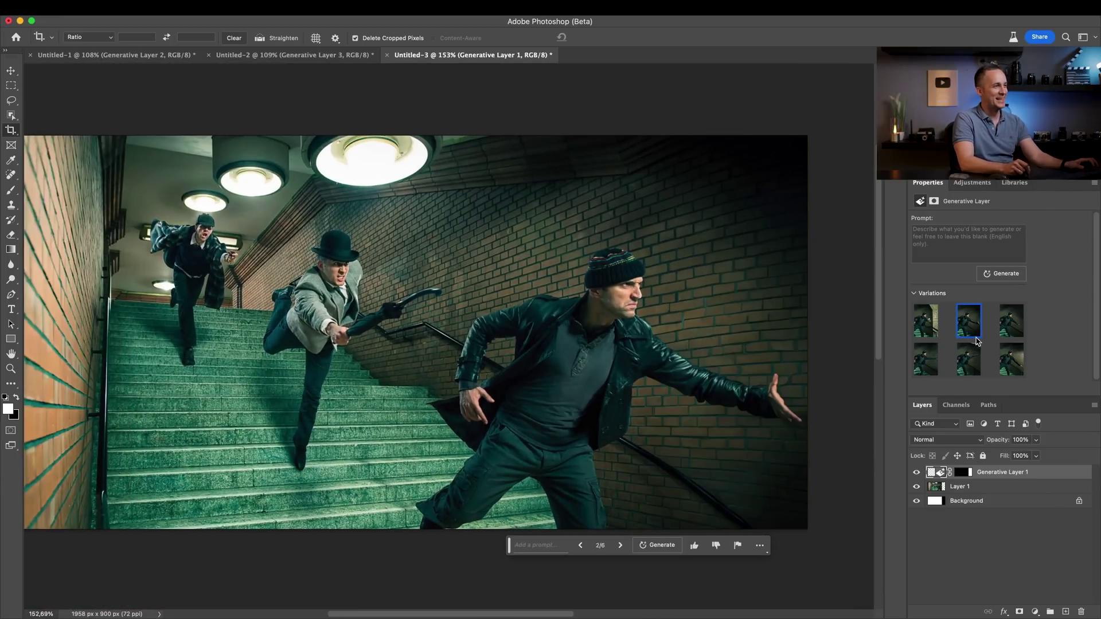
pyautogui.click(1011, 323)
pyautogui.click(926, 322)
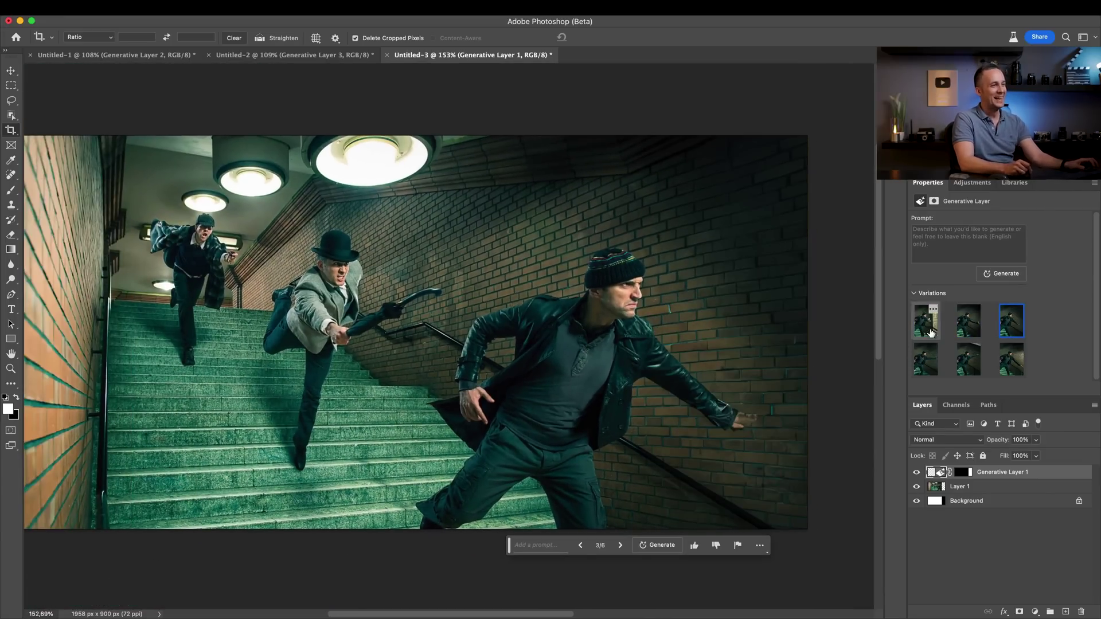
pyautogui.click(946, 246)
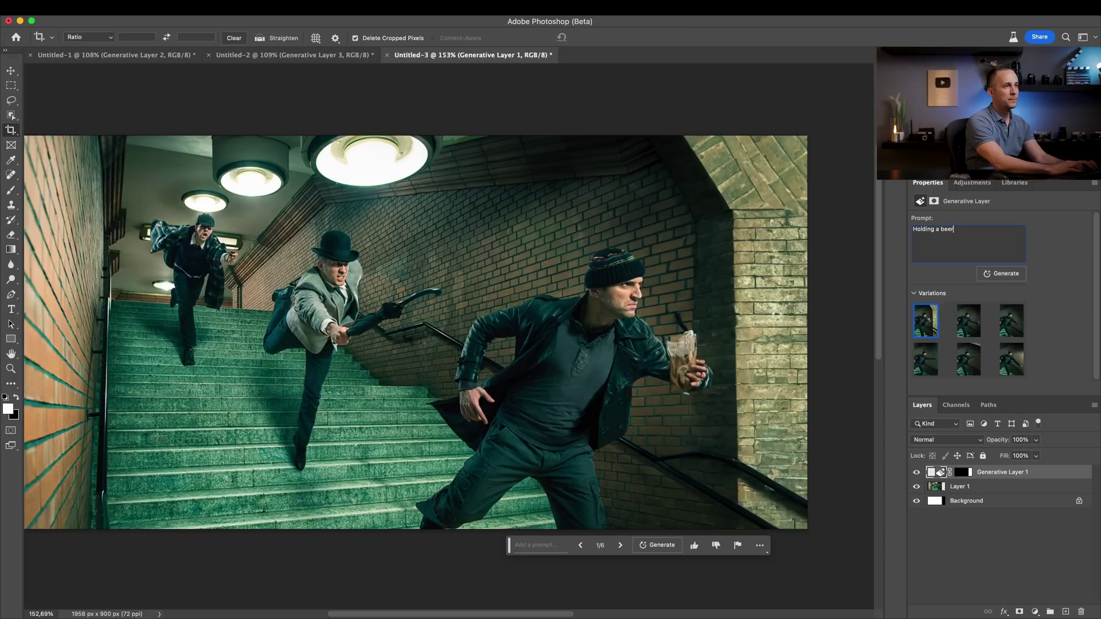
# - Edit the prompt ending to 'the hand' and generate the man holding a beer
pyautogui.press('BackSpace')
pyautogui.press('BackSpace')
pyautogui.write('t')
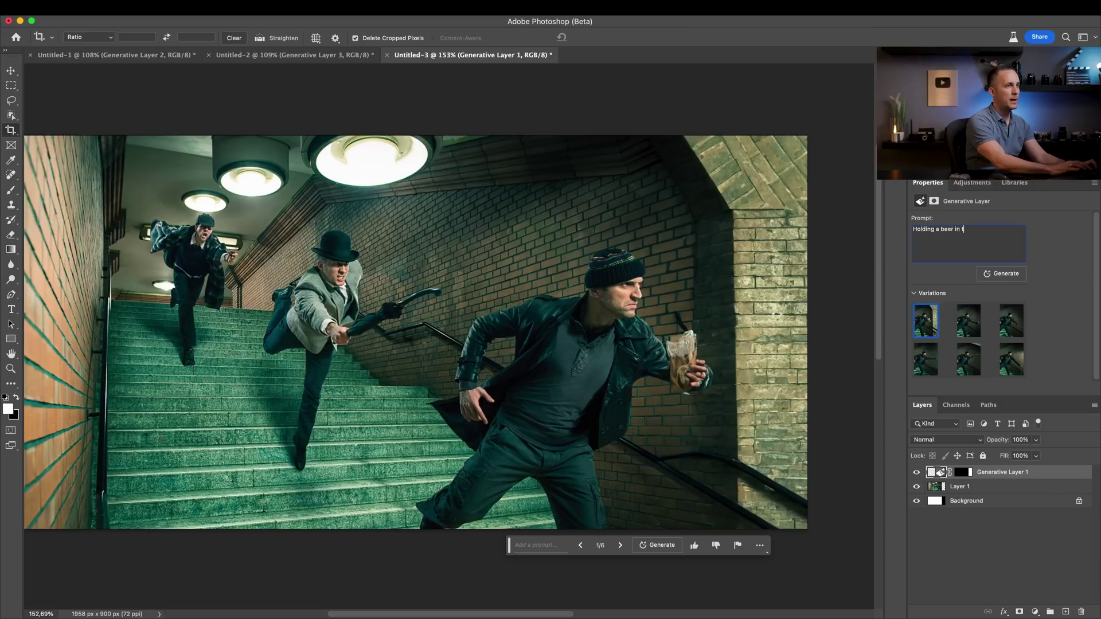
pyautogui.write('he hand')
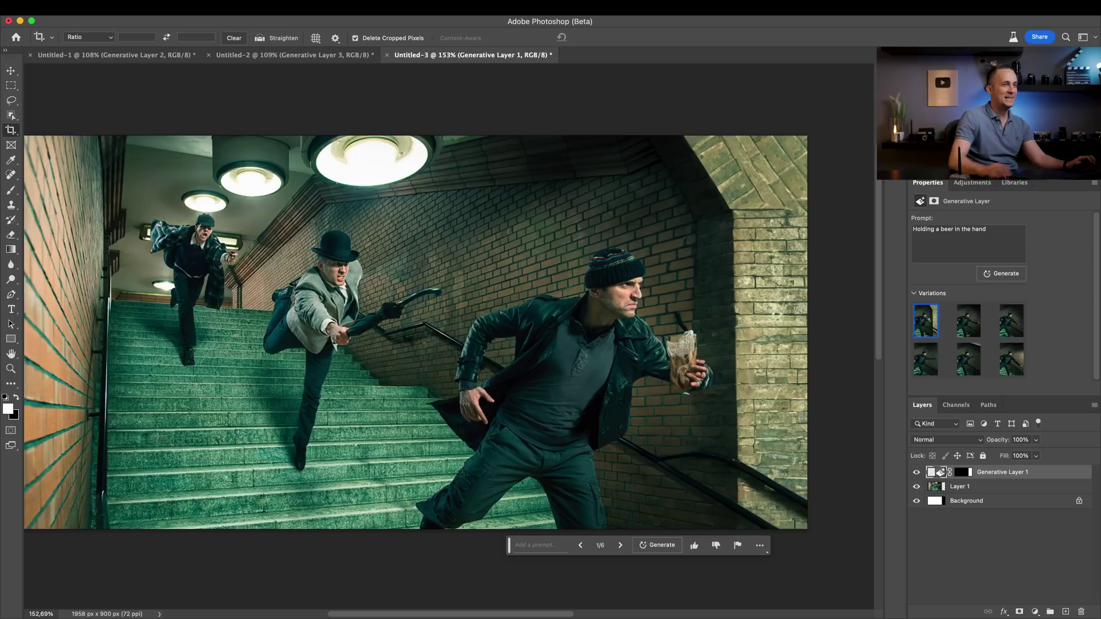
pyautogui.click(1008, 276)
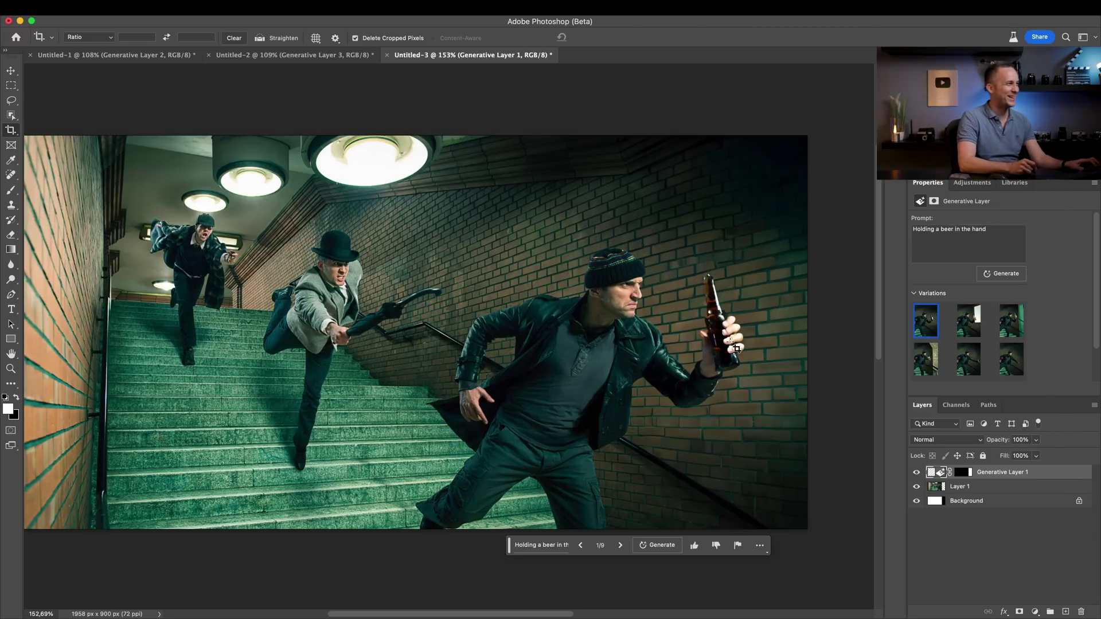
# - Compare the beer-glass and green-bottle variations
pyautogui.scroll(-2, 743, 347)
pyautogui.click(970, 335)
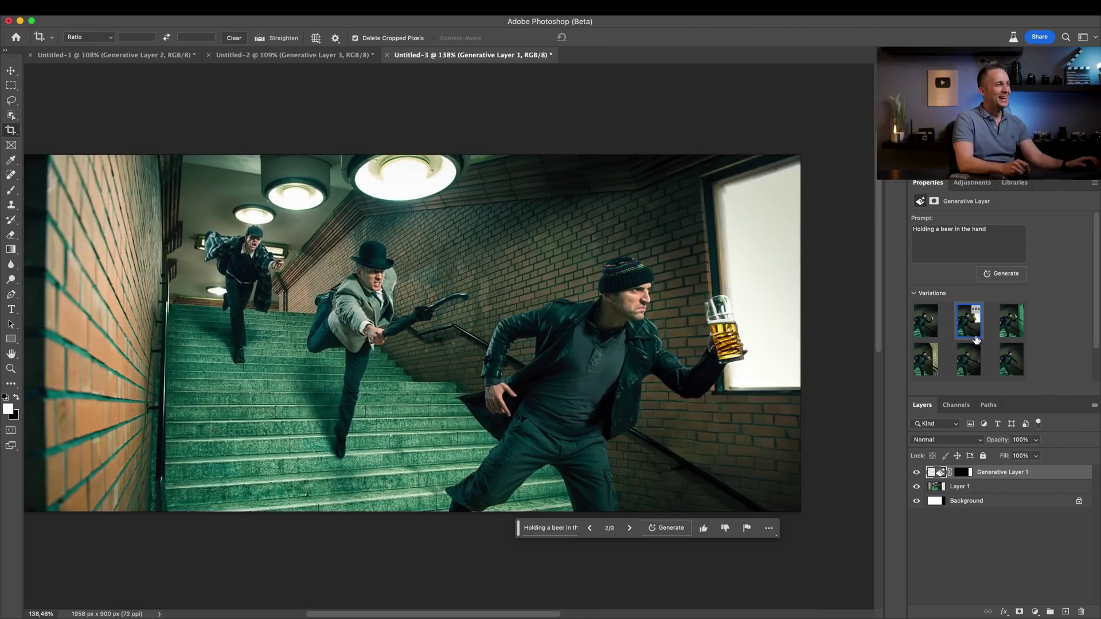
pyautogui.click(1004, 334)
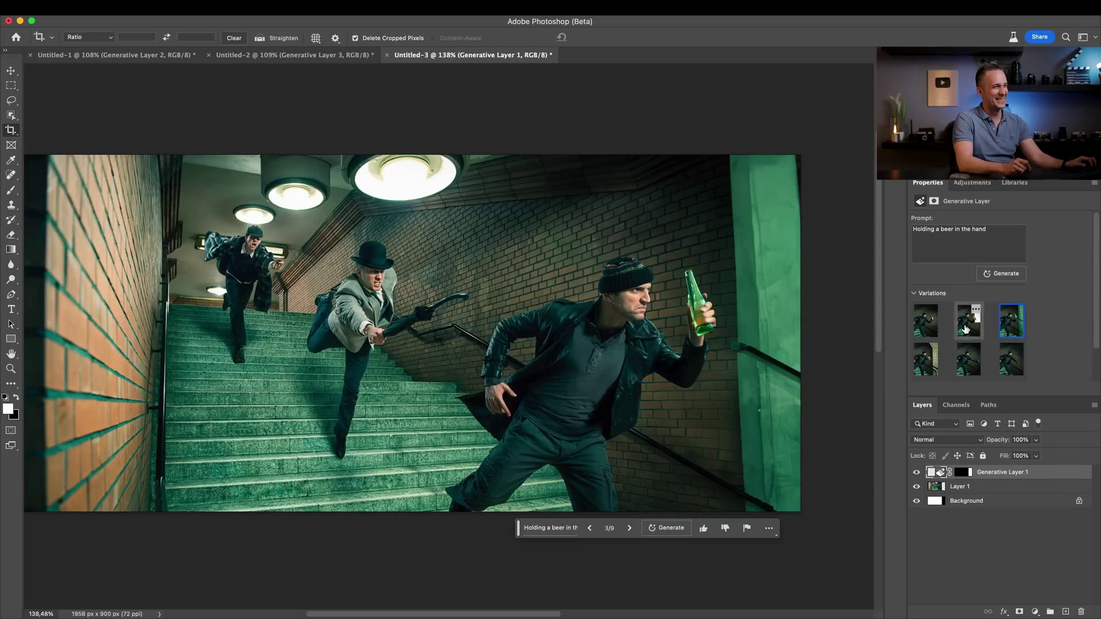
pyautogui.scroll(2, 697, 304)
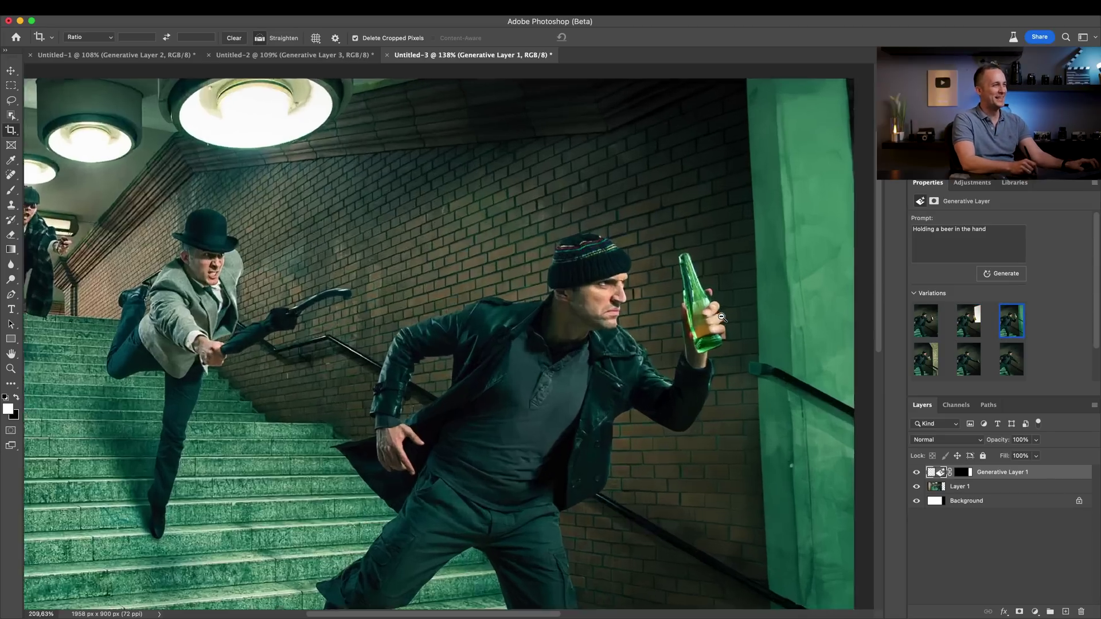
pyautogui.click(930, 340)
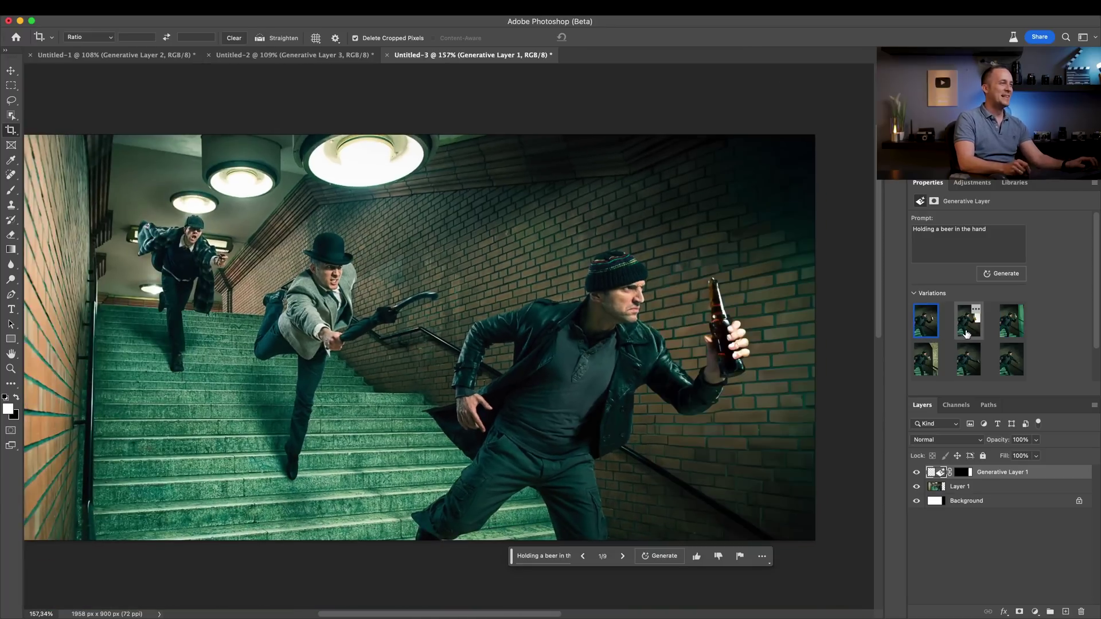
pyautogui.click(966, 336)
# - Keep the green-bottle variation for the beanie man
pyautogui.click(1008, 335)
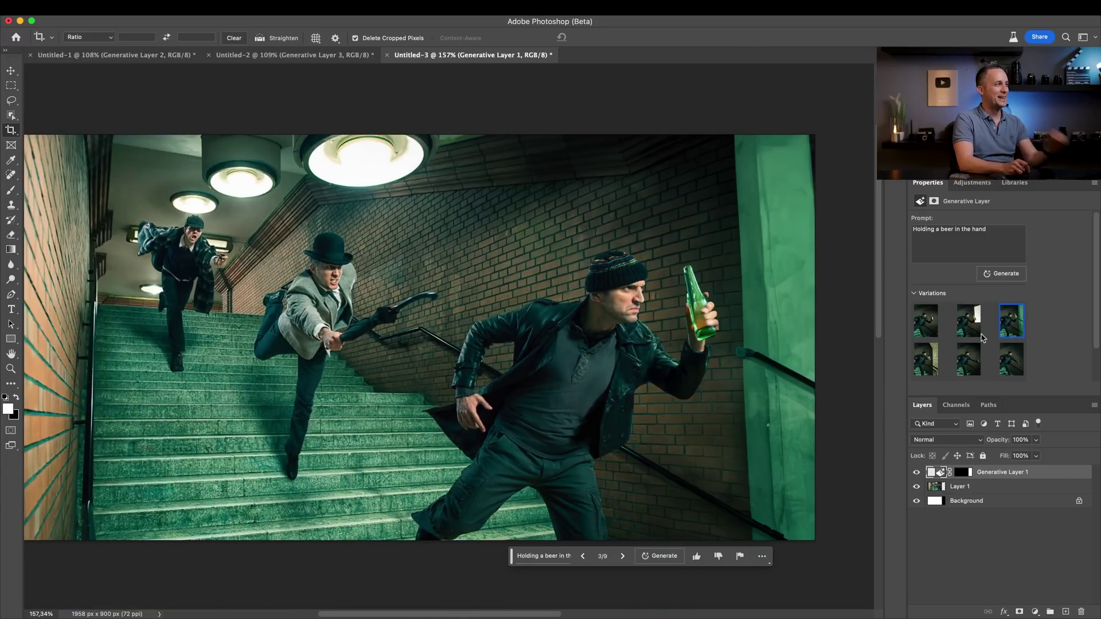
pyautogui.scroll(2, 358, 319)
pyautogui.scroll(2, 359, 319)
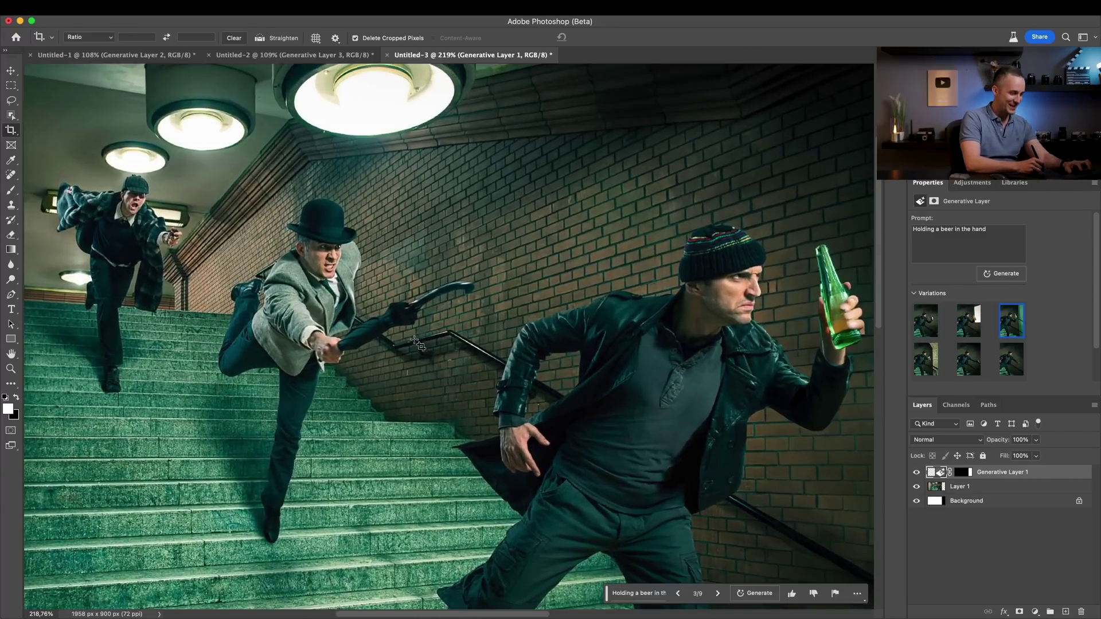
# - Lasso the bowler-hat man's umbrella and generate 'Holding a baguette' in its place
pyautogui.press('l')
pyautogui.scroll(2, 340, 330)
pyautogui.scroll(2, 340, 330)
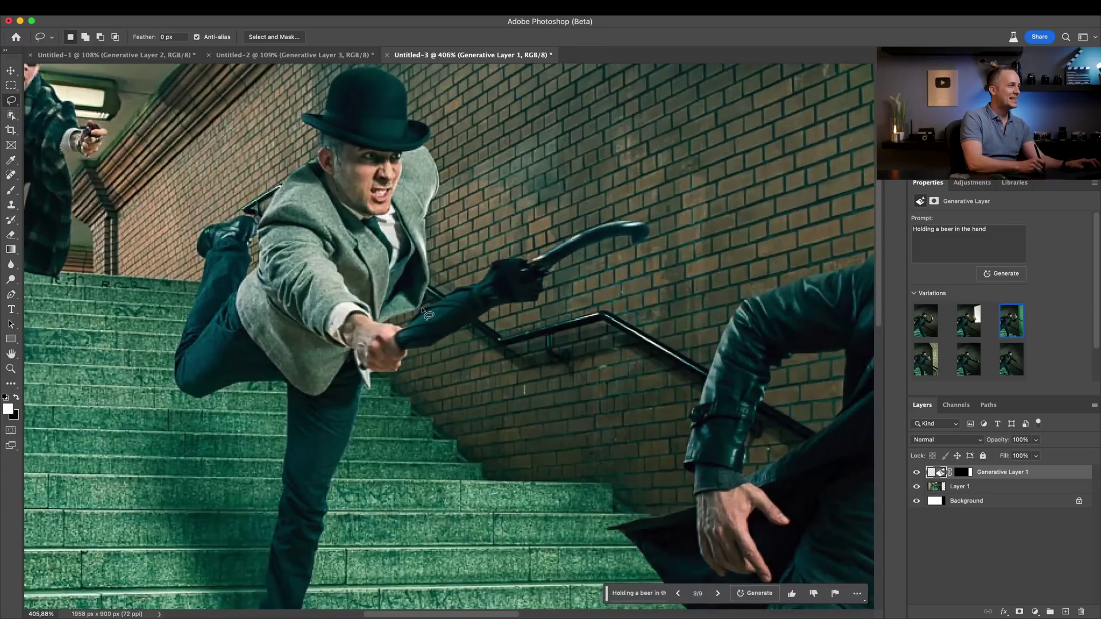
pyautogui.moveTo(422, 310)
pyautogui.mouseDown()
pyautogui.moveTo(397, 329)
pyautogui.moveTo(401, 357)
pyautogui.moveTo(442, 356)
pyautogui.moveTo(498, 317)
pyautogui.mouseUp()
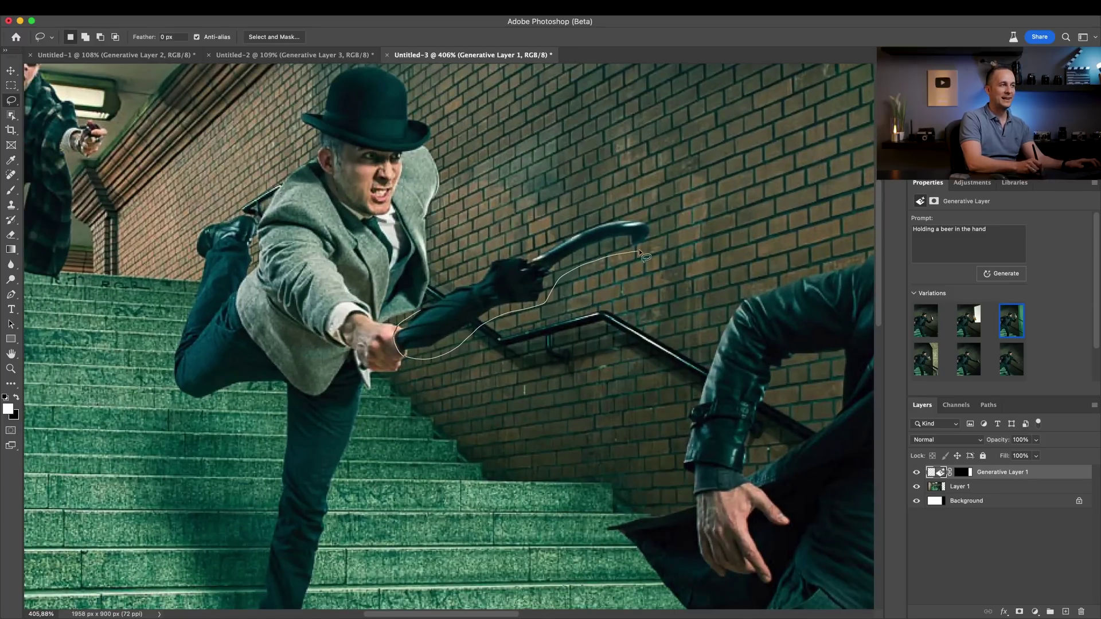
pyautogui.moveTo(638, 249)
pyautogui.mouseDown()
pyautogui.moveTo(614, 214)
pyautogui.moveTo(523, 242)
pyautogui.mouseUp()
pyautogui.moveTo(465, 275); pyautogui.dragTo(466, 277)
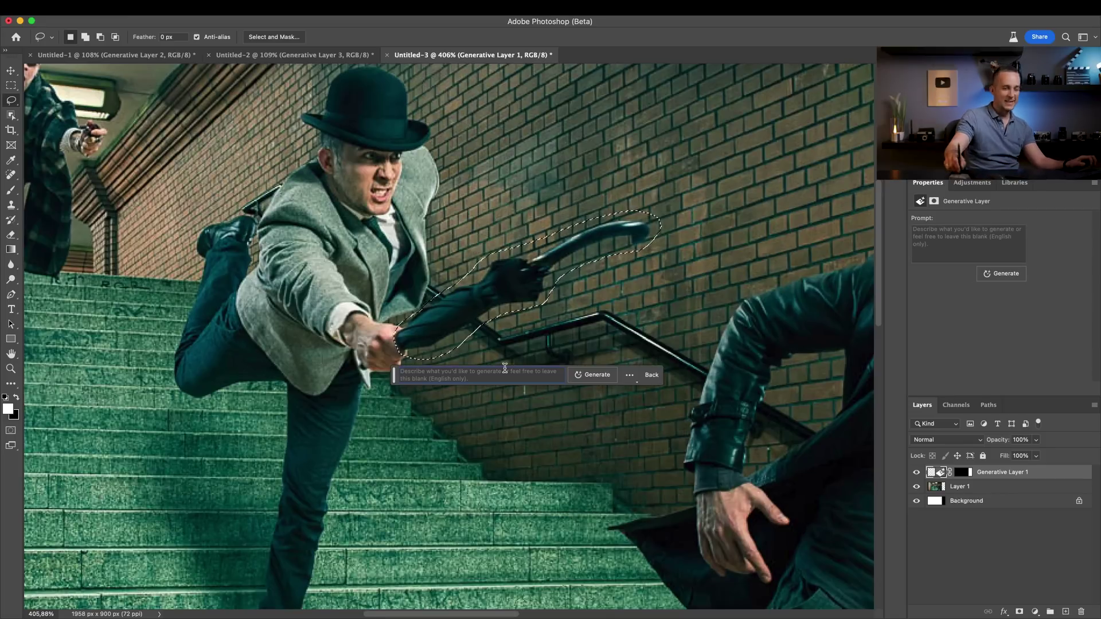
pyautogui.write('Holding a baguette')
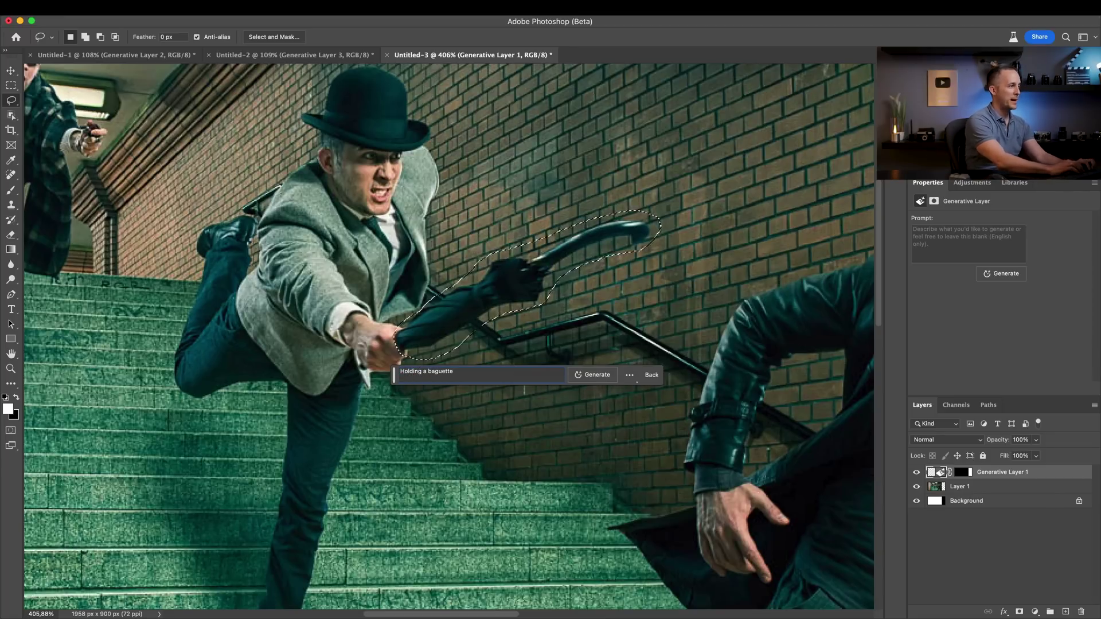
pyautogui.press('Return')
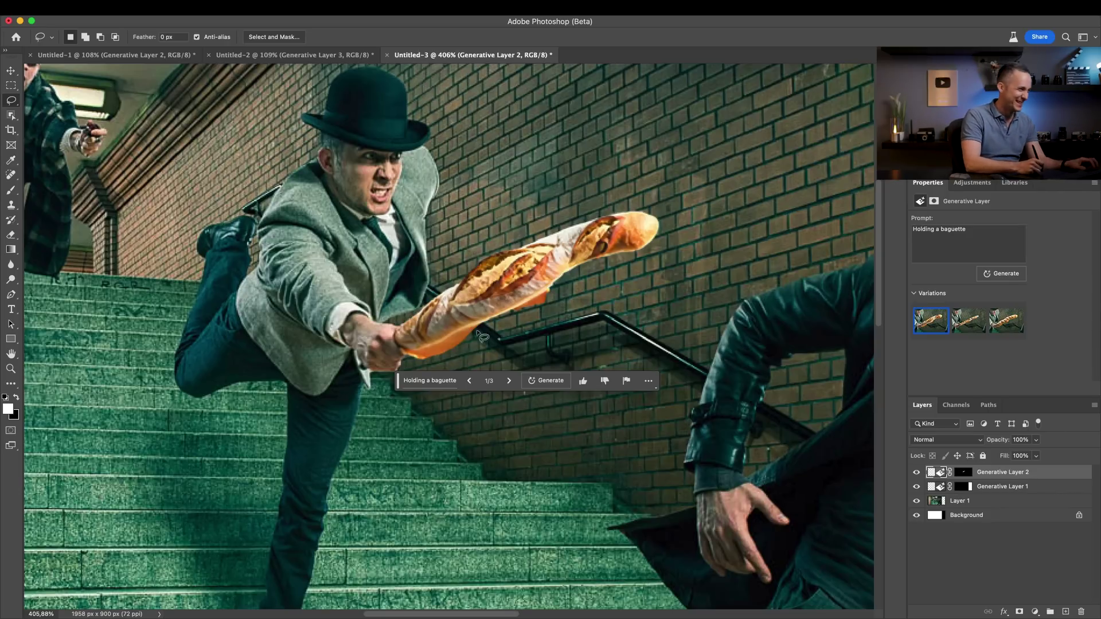
# - Try the second baguette variation and settle on the third
pyautogui.scroll(-5, 510, 317)
pyautogui.scroll(-1, 511, 317)
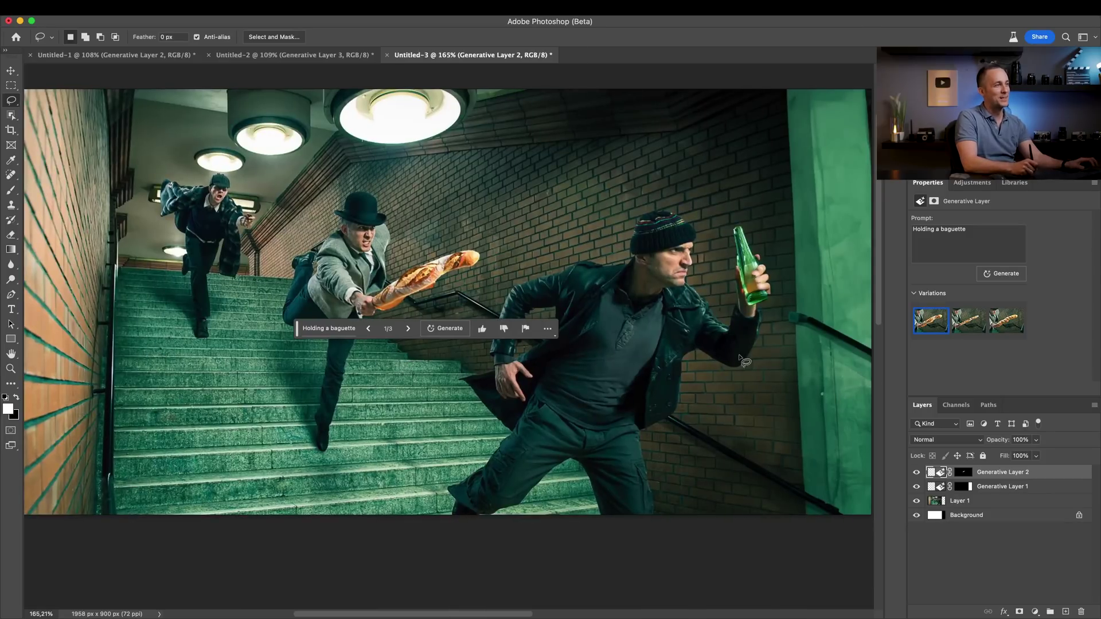
pyautogui.scroll(3, 757, 293)
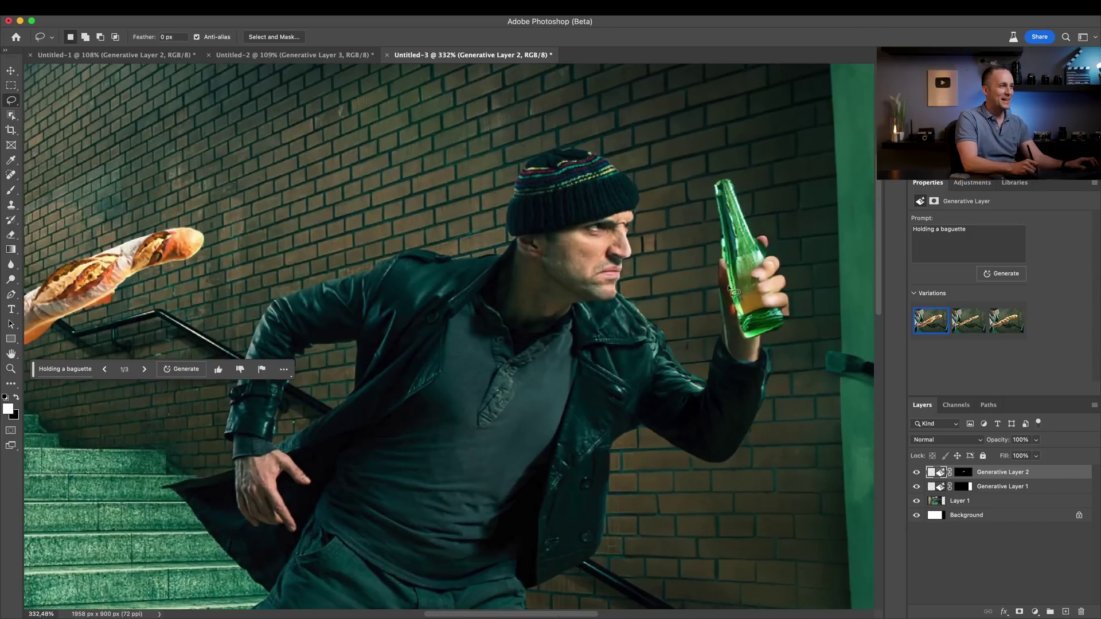
pyautogui.scroll(-2, 778, 299)
pyautogui.moveTo(349, 310); pyautogui.dragTo(481, 327)
pyautogui.click(966, 331)
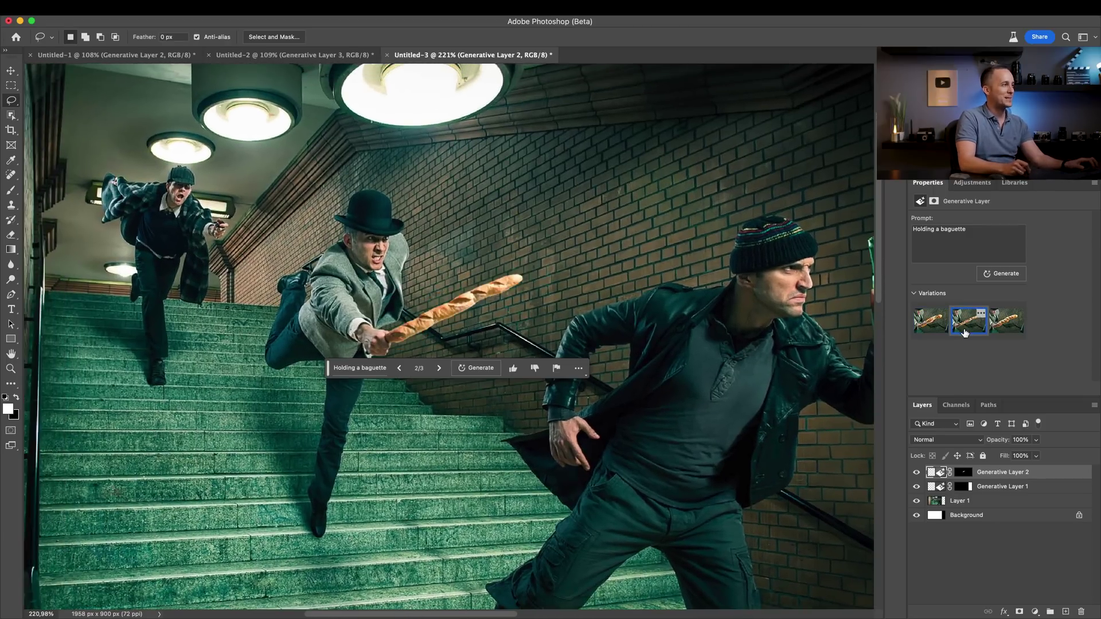
pyautogui.click(993, 317)
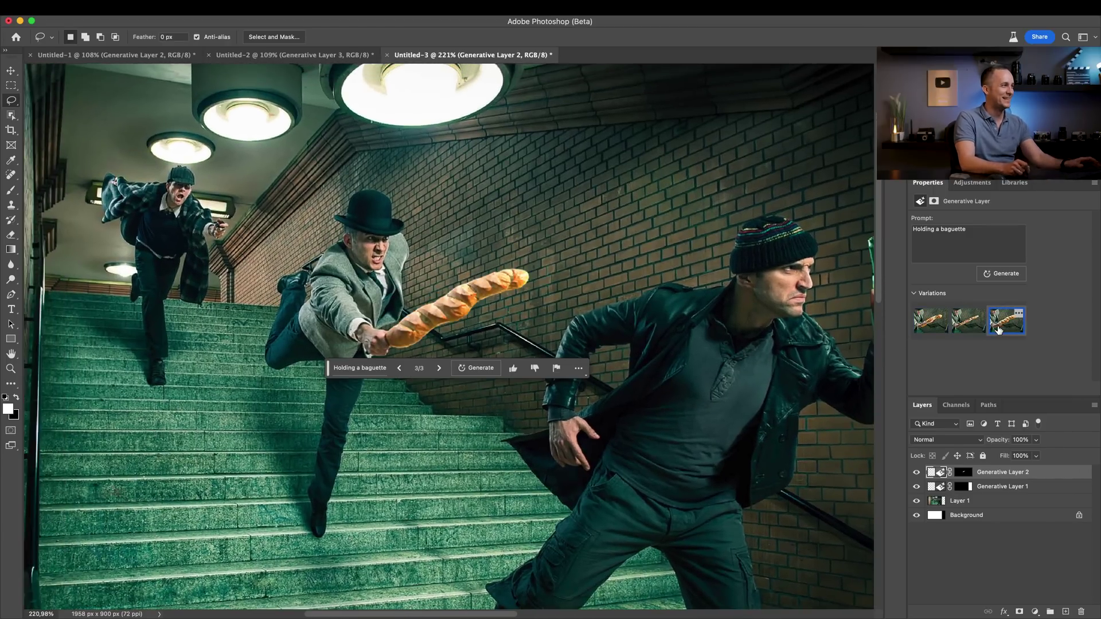
# - Fit the image on screen, solo Layer 1 to compare, then restore all layers
pyautogui.moveTo(574, 298); pyautogui.dragTo(552, 296)
pyautogui.press('super+0')
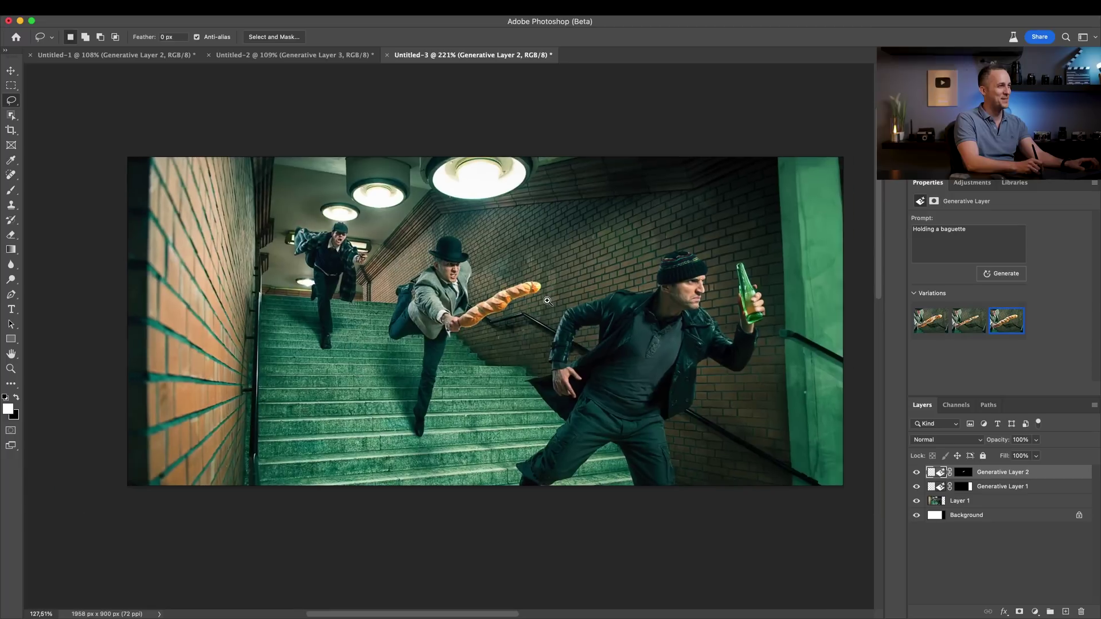
pyautogui.keyDown('alt'); pyautogui.click(917, 501); pyautogui.keyUp('alt')
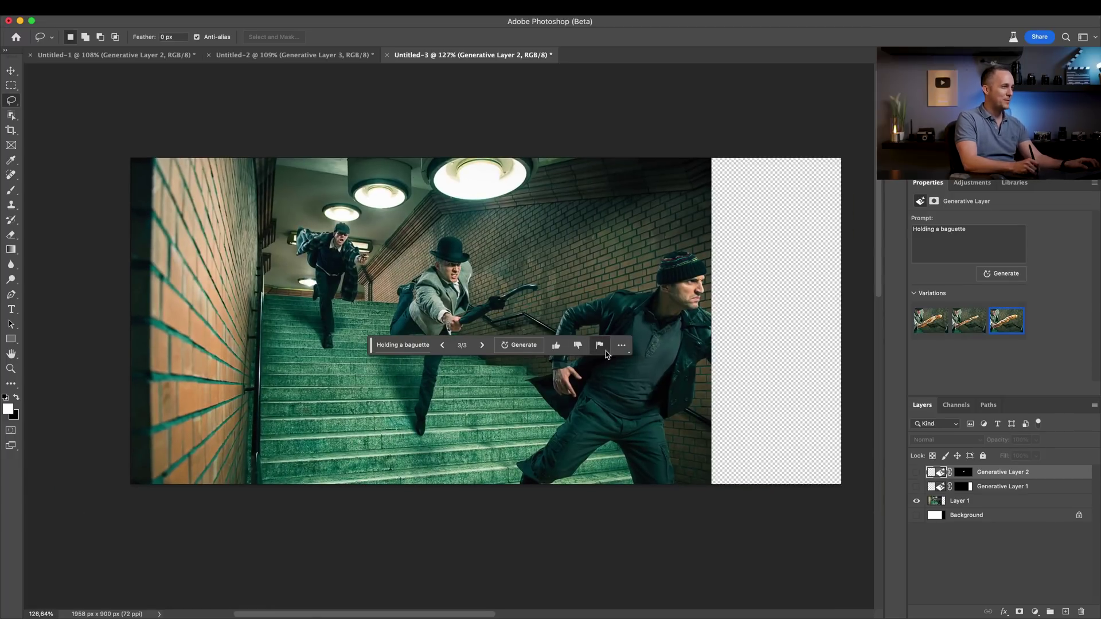
pyautogui.moveTo(373, 344); pyautogui.dragTo(370, 510)
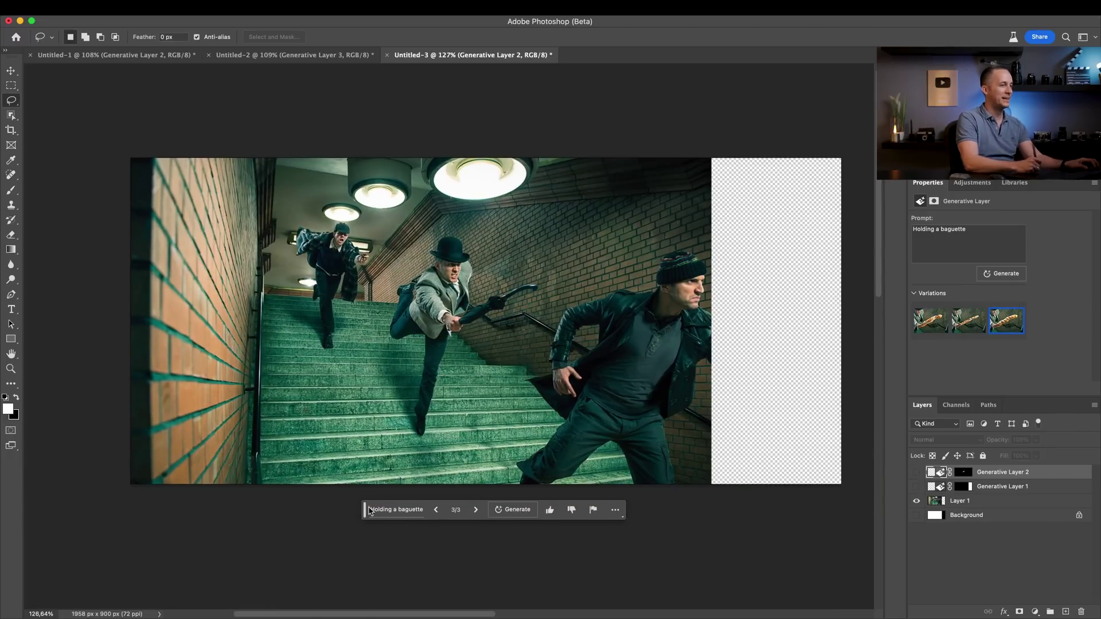
pyautogui.keyDown('alt'); pyautogui.click(917, 502); pyautogui.keyUp('alt')
pyautogui.keyDown('alt'); pyautogui.click(917, 502); pyautogui.keyUp('alt')
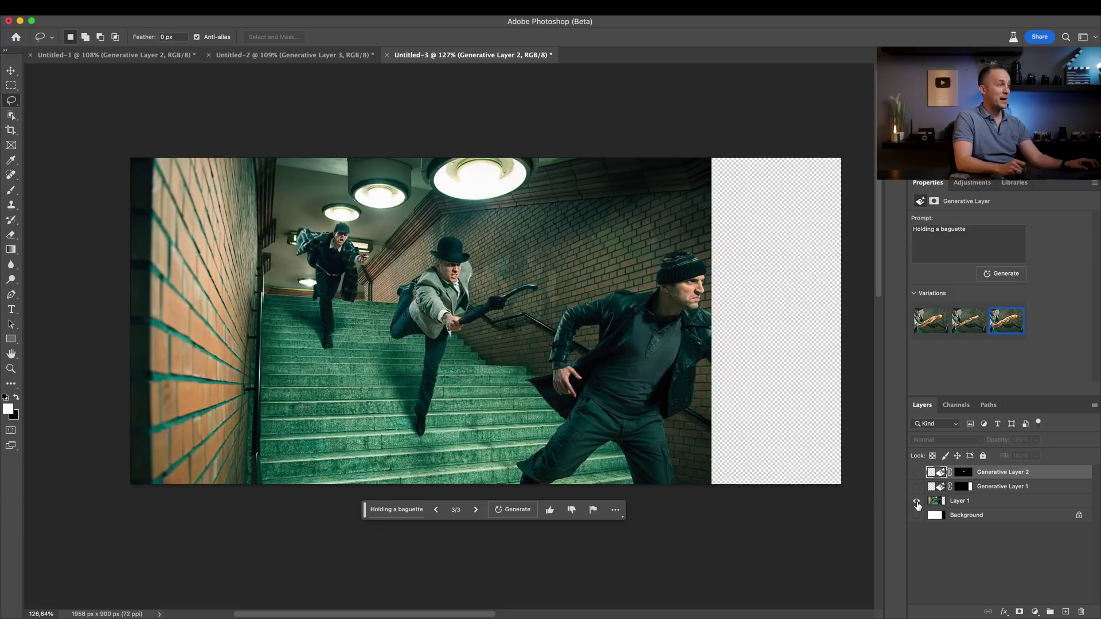
pyautogui.keyDown('alt'); pyautogui.click(916, 503); pyautogui.keyUp('alt')
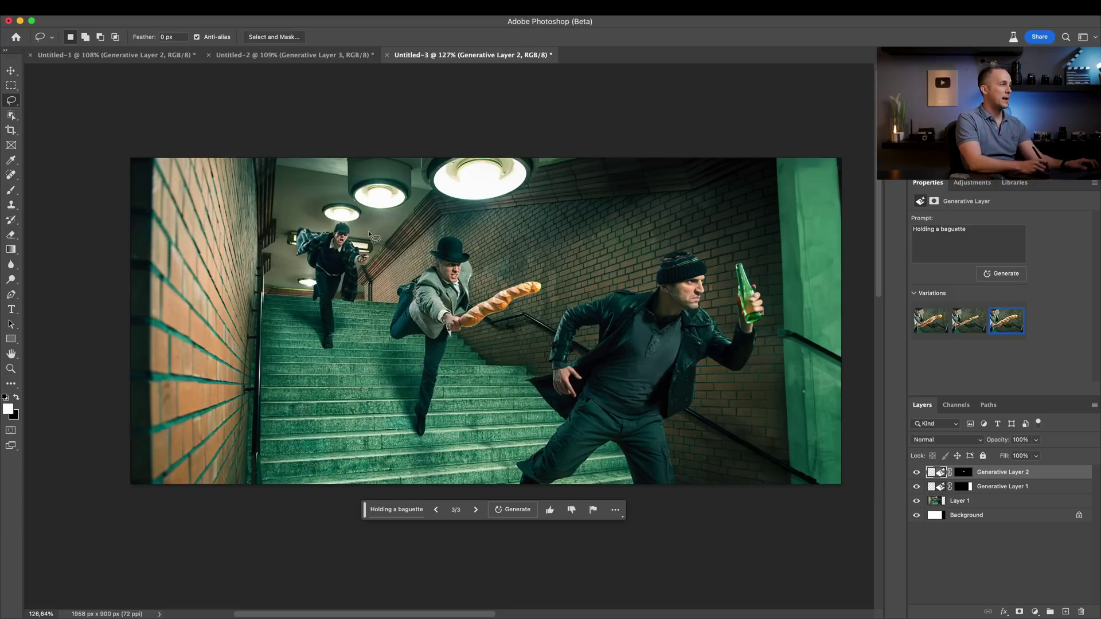
# - Lasso an area beside the first man's hand and generate 'Holding a plate with a chicken'
pyautogui.scroll(5, 358, 259)
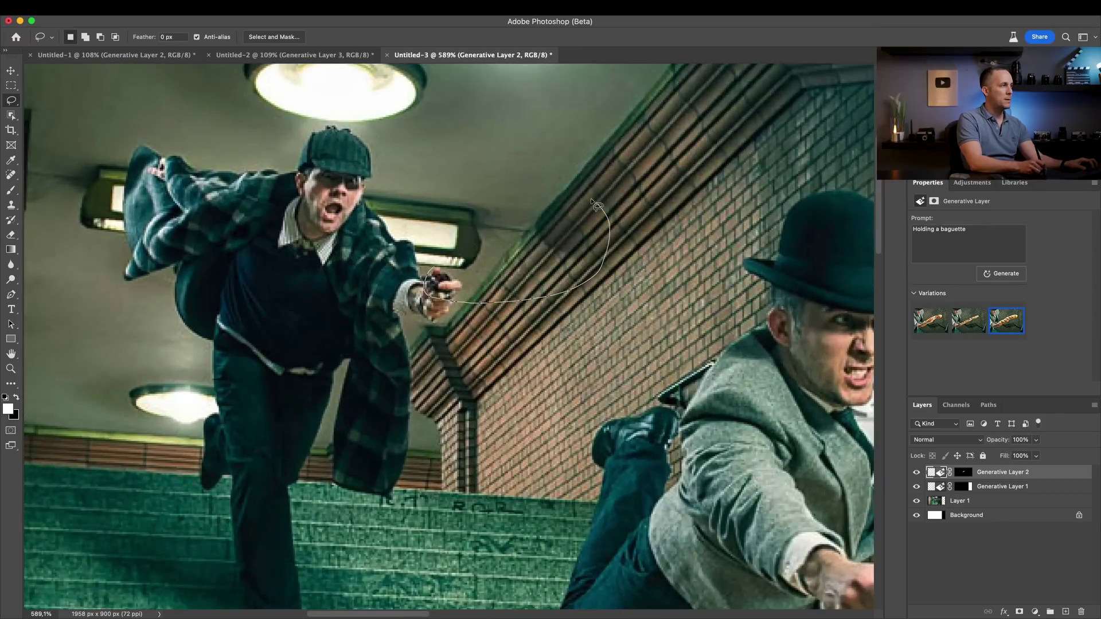
pyautogui.moveTo(431, 261); pyautogui.dragTo(434, 265)
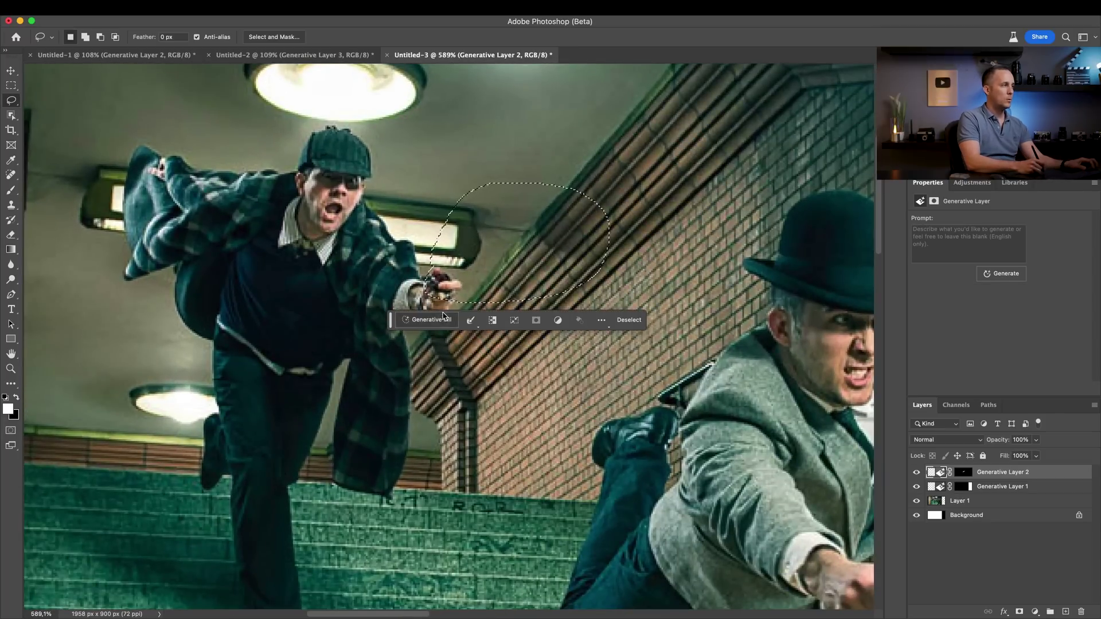
pyautogui.click(431, 319)
pyautogui.write('Holding a plate with a chicken')
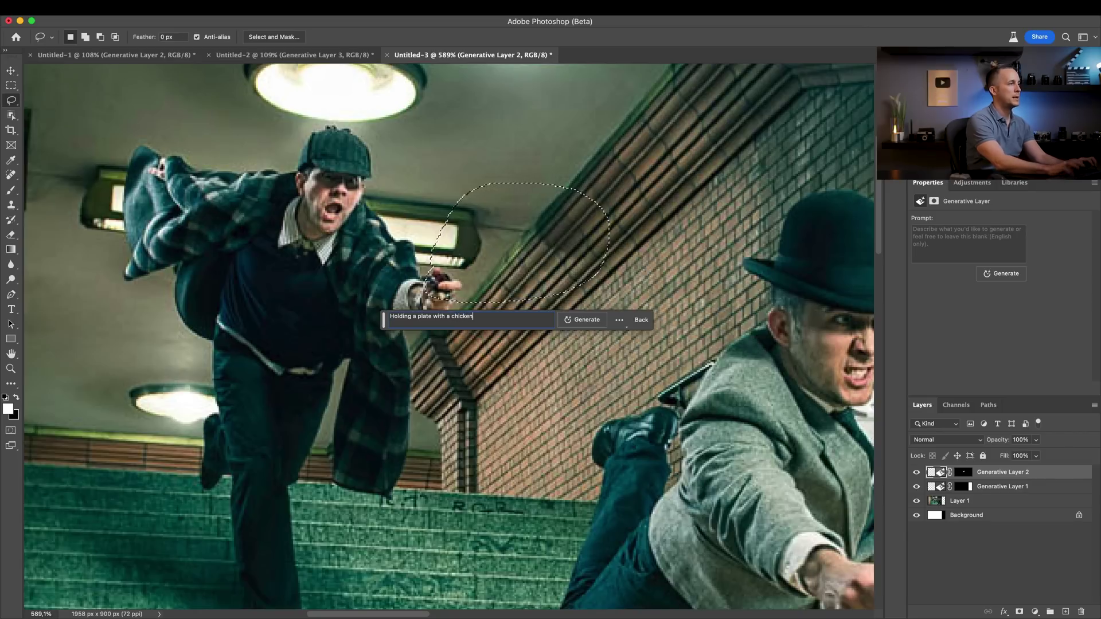
pyautogui.press('Return')
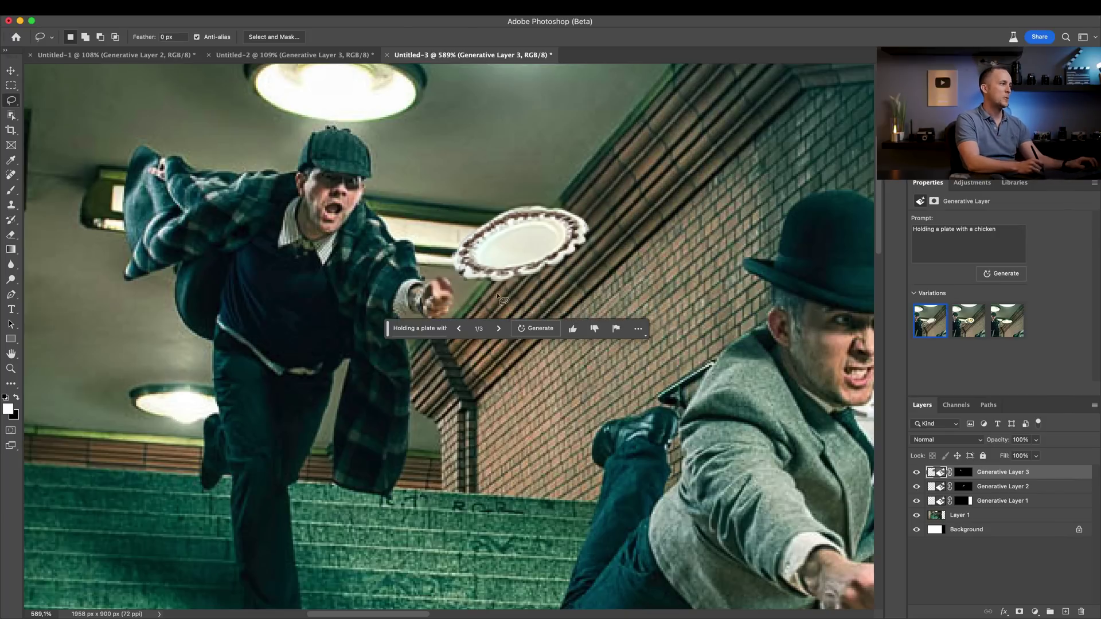
# - Browse the plate variations, then undo the plate generation
pyautogui.click(968, 331)
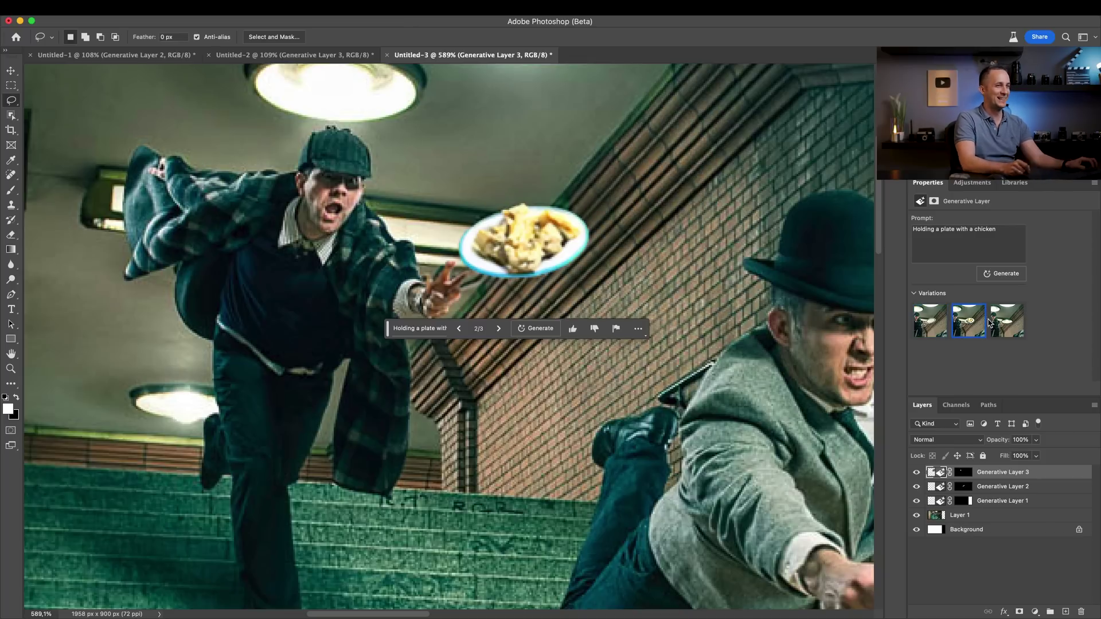
pyautogui.click(1008, 334)
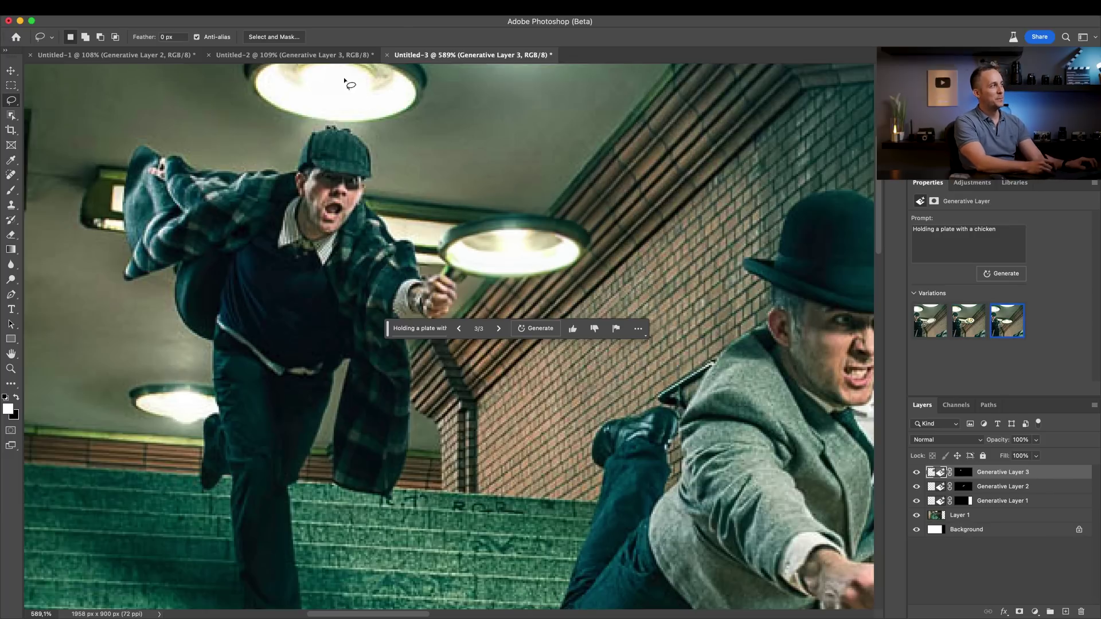
pyautogui.click(967, 332)
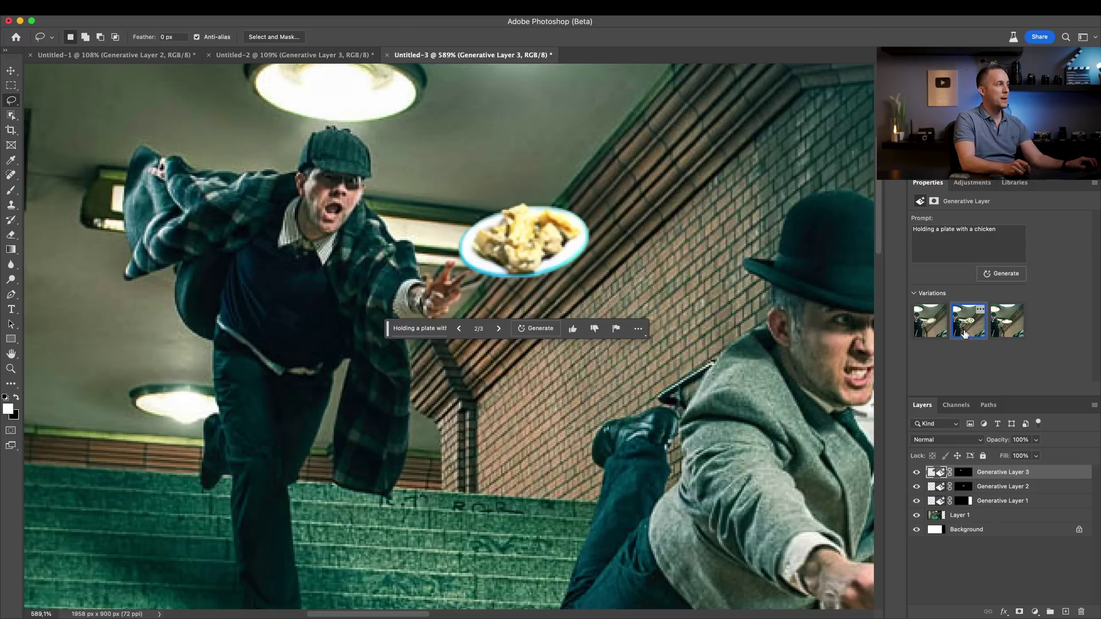
pyautogui.click(931, 329)
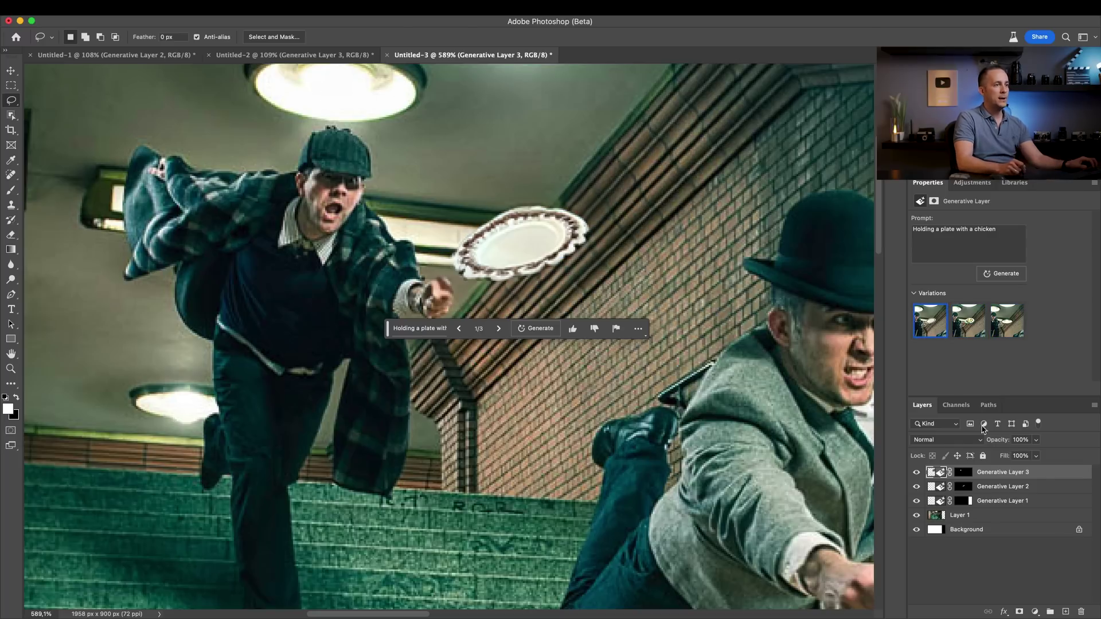
pyautogui.press('super+z')
pyautogui.press('super+z')
pyautogui.press('super+z')
pyautogui.press('super+z')
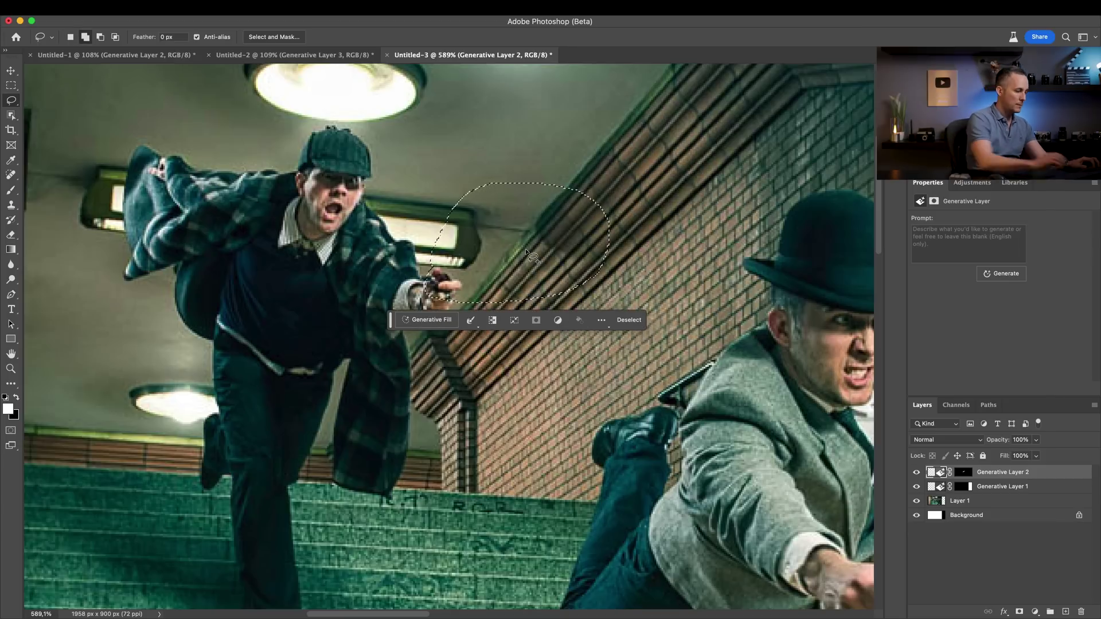
# - Generate 'Holding a huge magnifying glass' in the area by the plaid-coat man's hand
pyautogui.press('h')
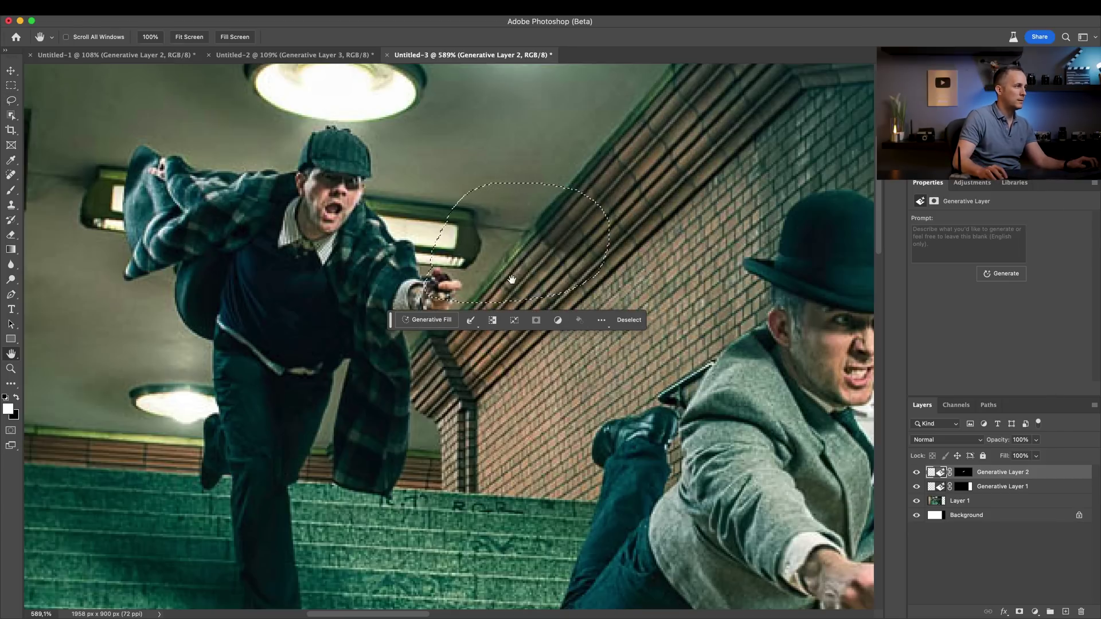
pyautogui.click(427, 318)
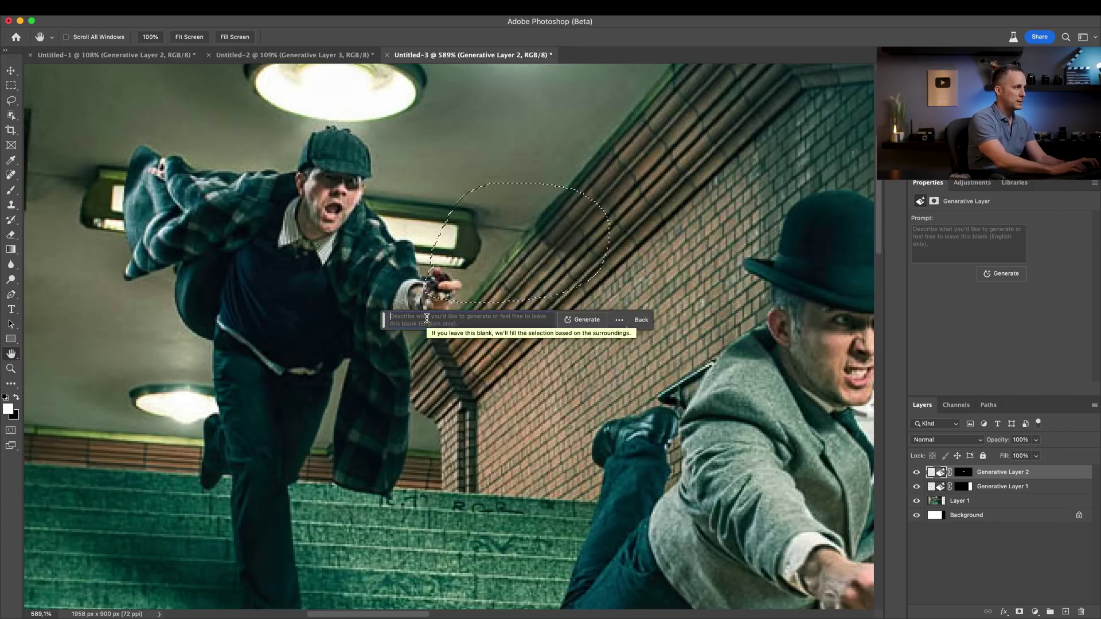
pyautogui.write('Holding ')
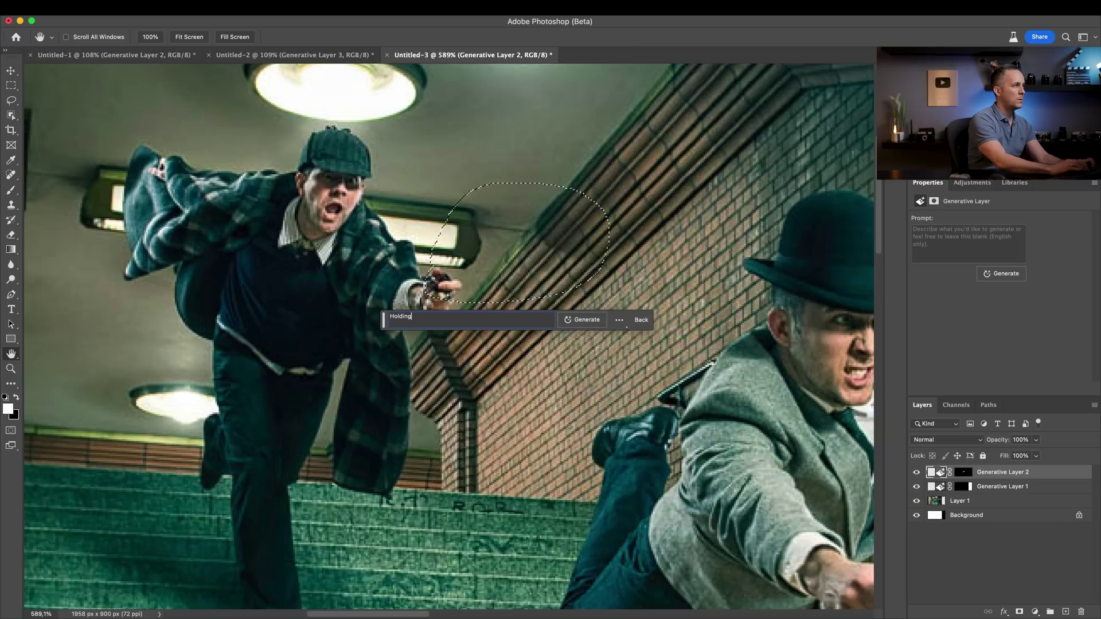
pyautogui.write('a huge magnifying ')
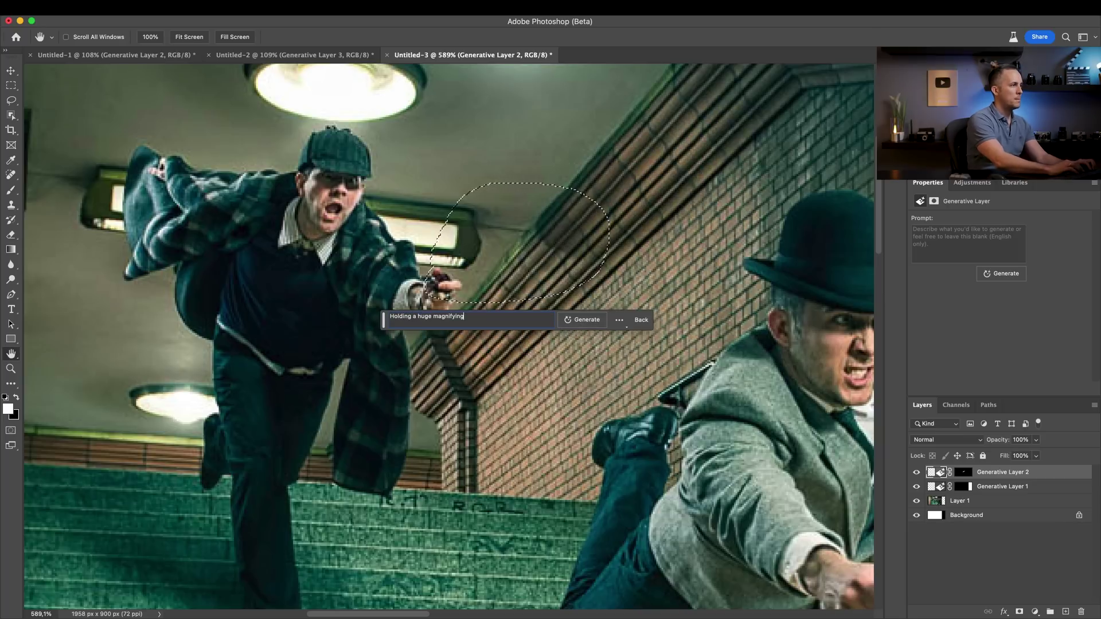
pyautogui.write('glasss')
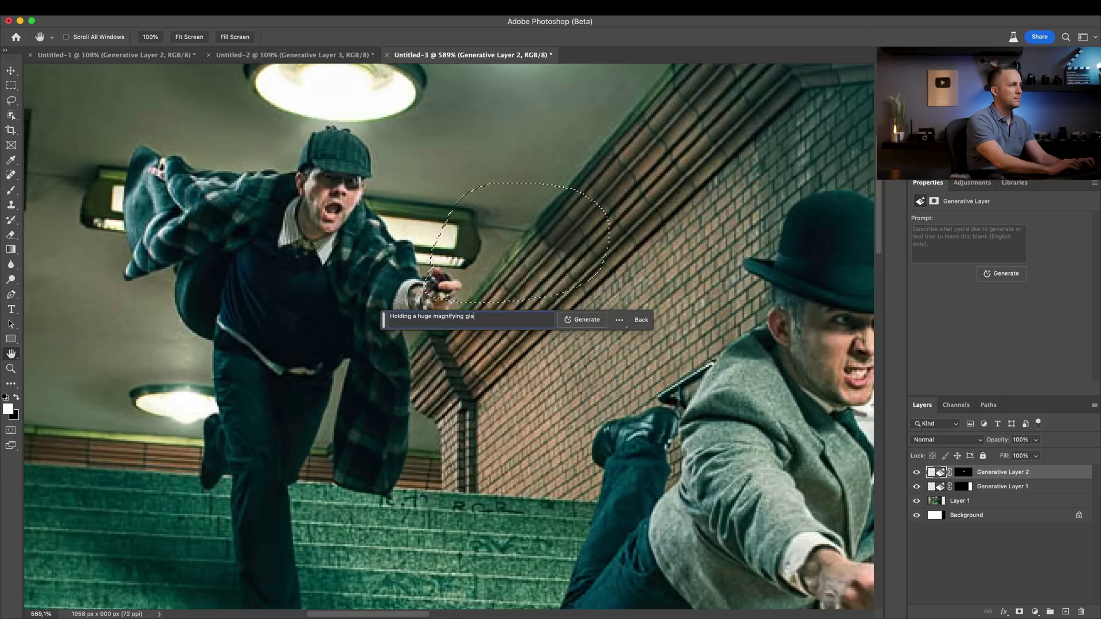
pyautogui.press('Return')
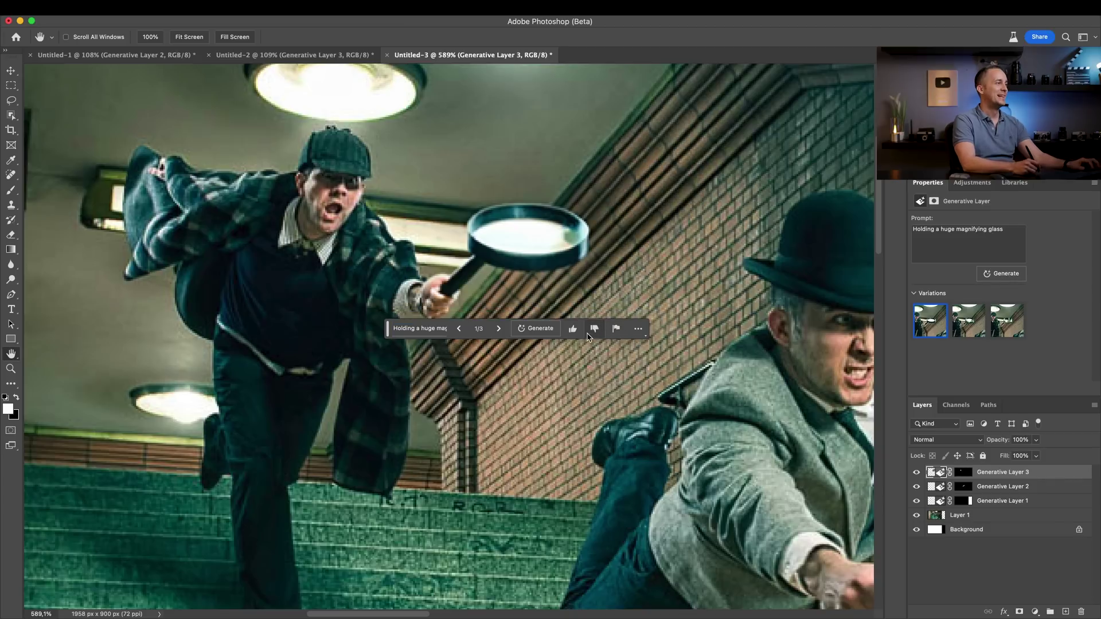
# - Pick the third magnifying glass variation and pan to view the whole scene
pyautogui.click(972, 330)
pyautogui.click(998, 332)
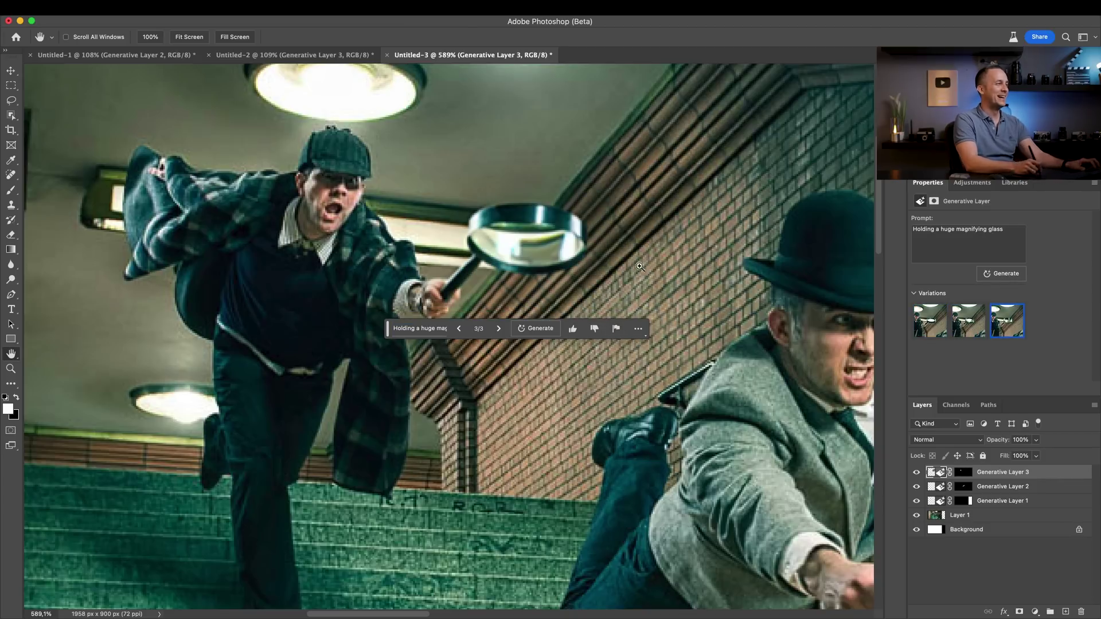
pyautogui.scroll(-5, 611, 326)
pyautogui.scroll(2, 612, 325)
pyautogui.scroll(-3, 611, 325)
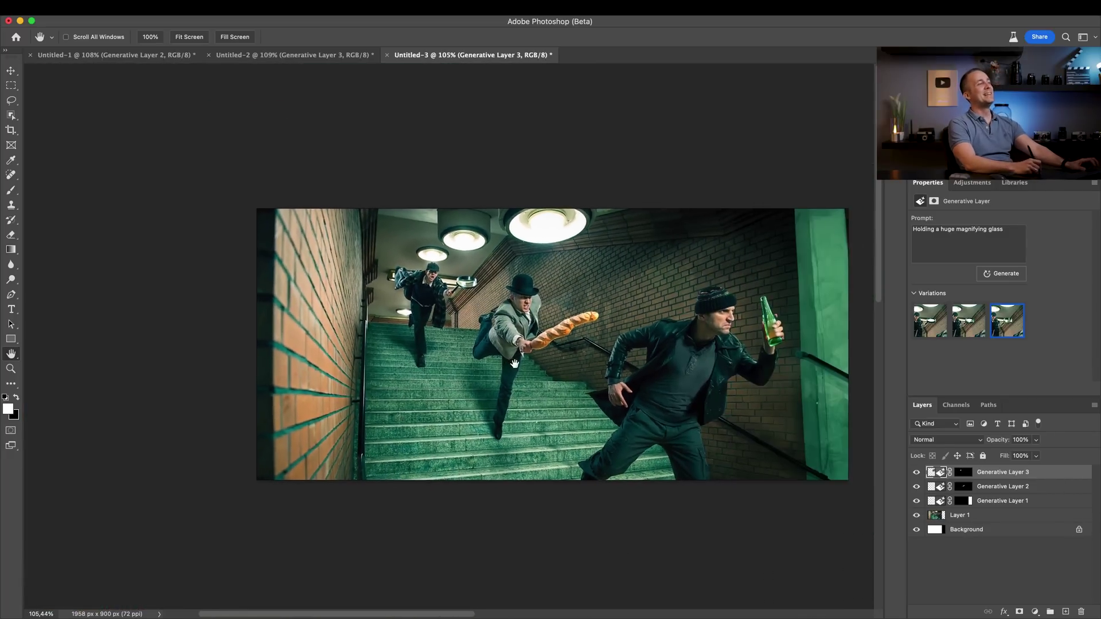
pyautogui.moveTo(325, 313); pyautogui.dragTo(353, 533)
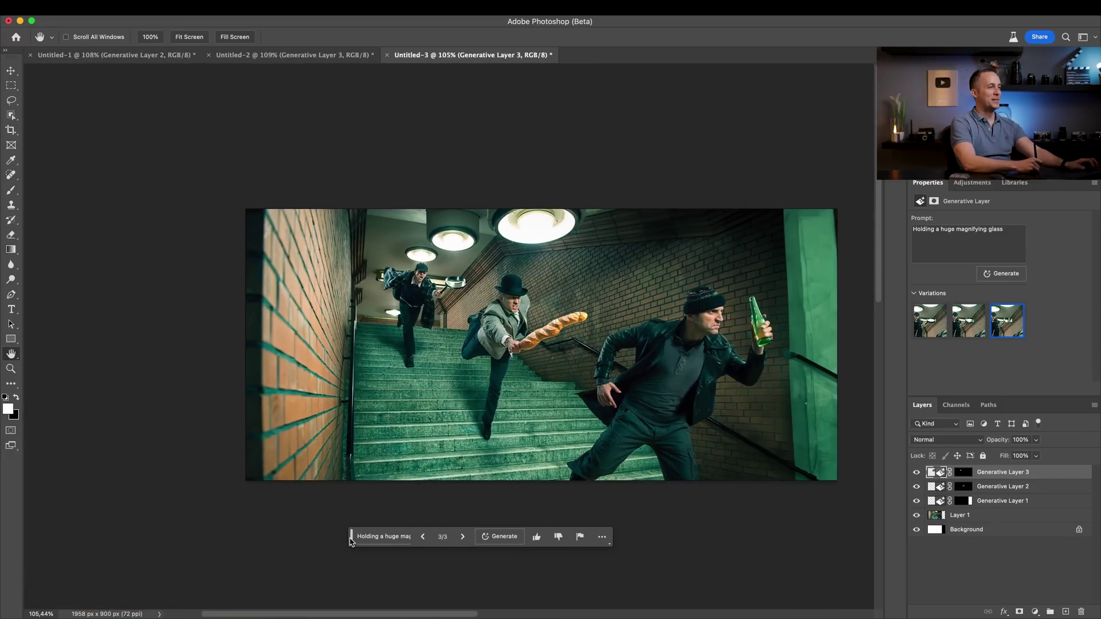
pyautogui.moveTo(507, 385); pyautogui.dragTo(466, 390)
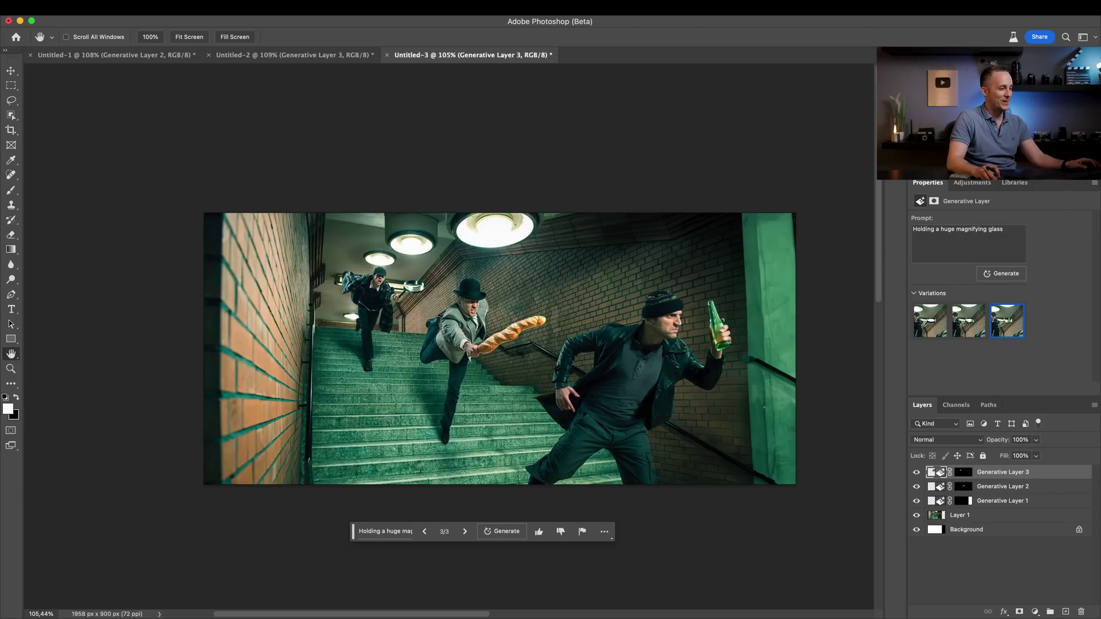
# - Create a new document from the Clipboard preset and paste the jar photo into it
pyautogui.press('super+n')
pyautogui.press('Return')
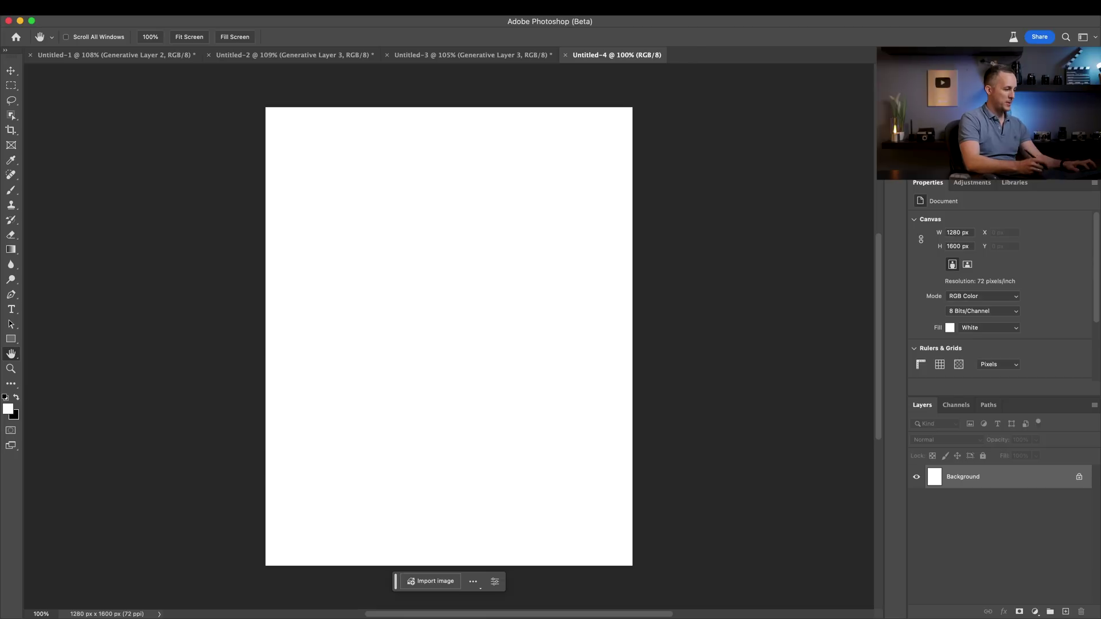
pyautogui.press('super+v')
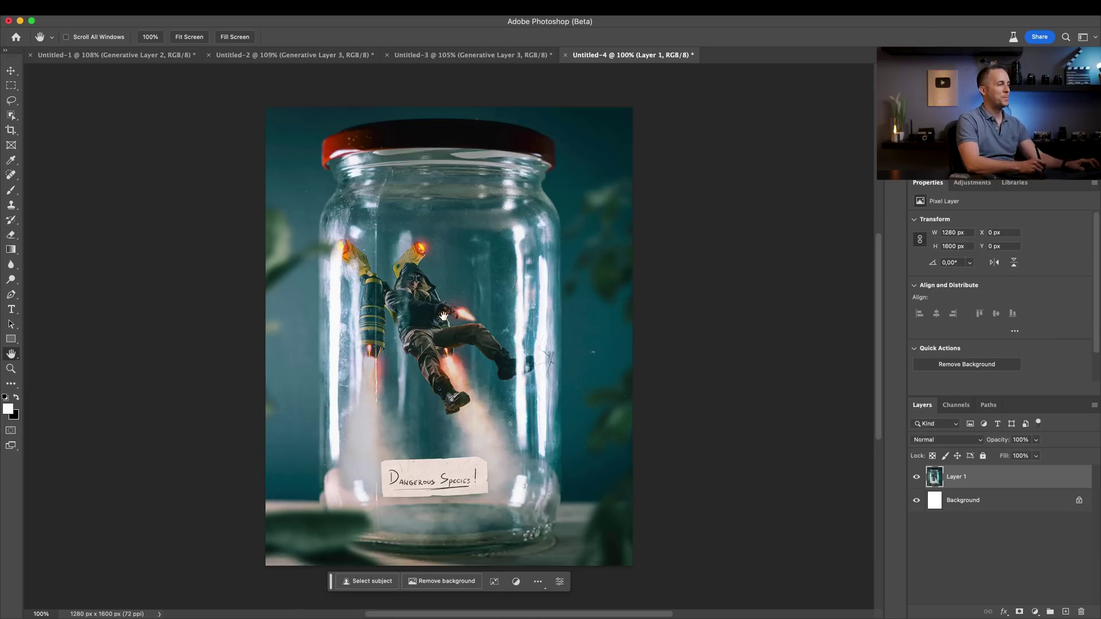
pyautogui.scroll(-1, 443, 316)
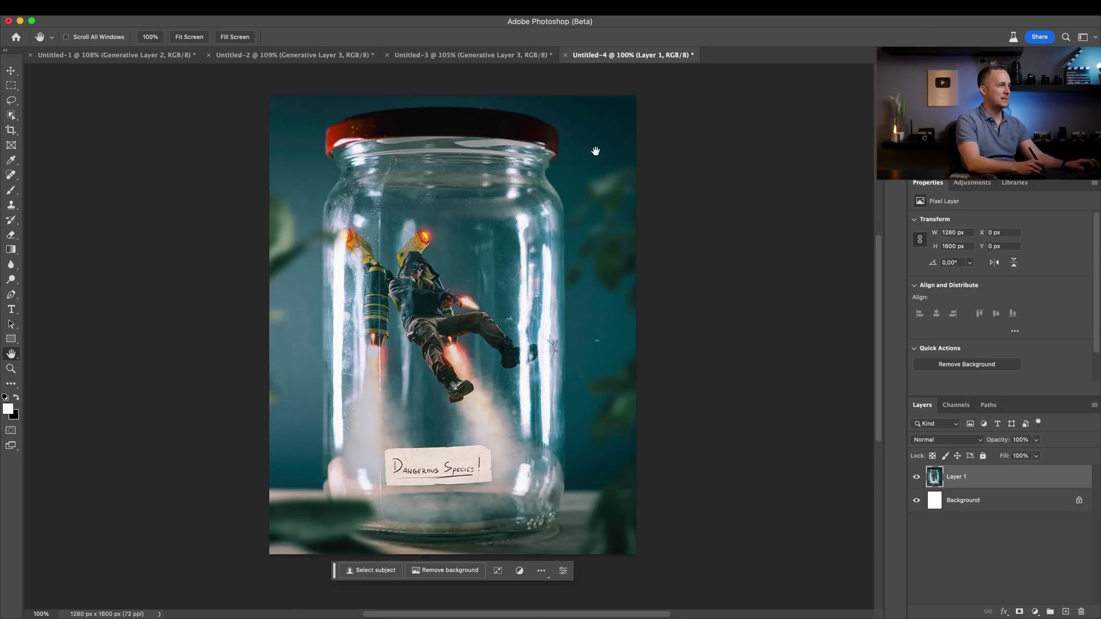
# - Widen the canvas rightward to 1798 px and marquee the empty black strip
pyautogui.press('c')
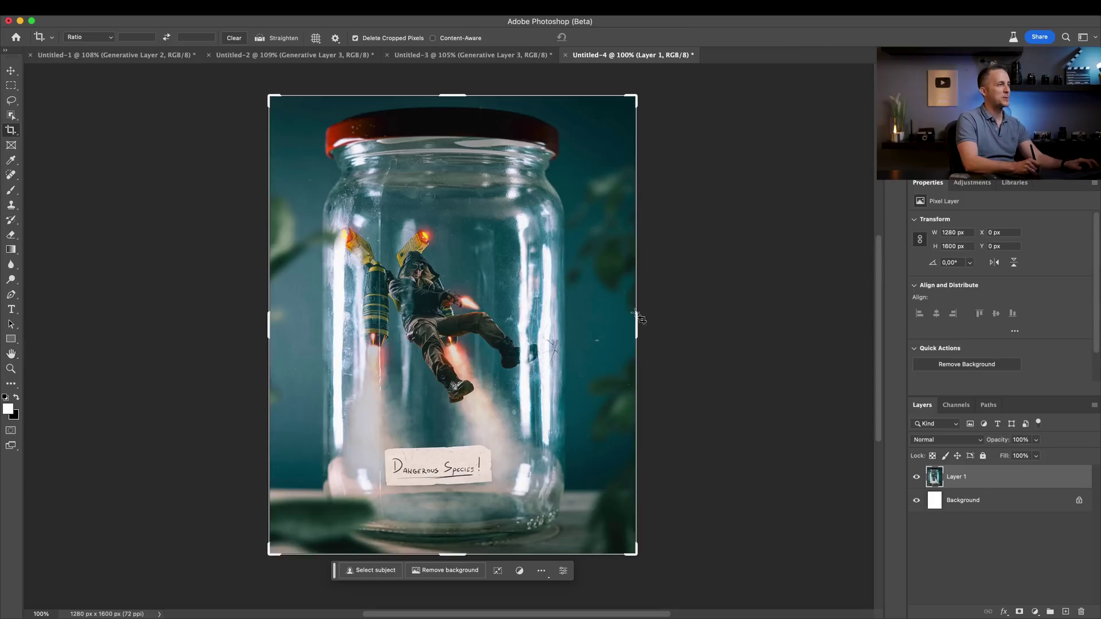
pyautogui.moveTo(637, 317); pyautogui.dragTo(712, 329)
pyautogui.press('Return')
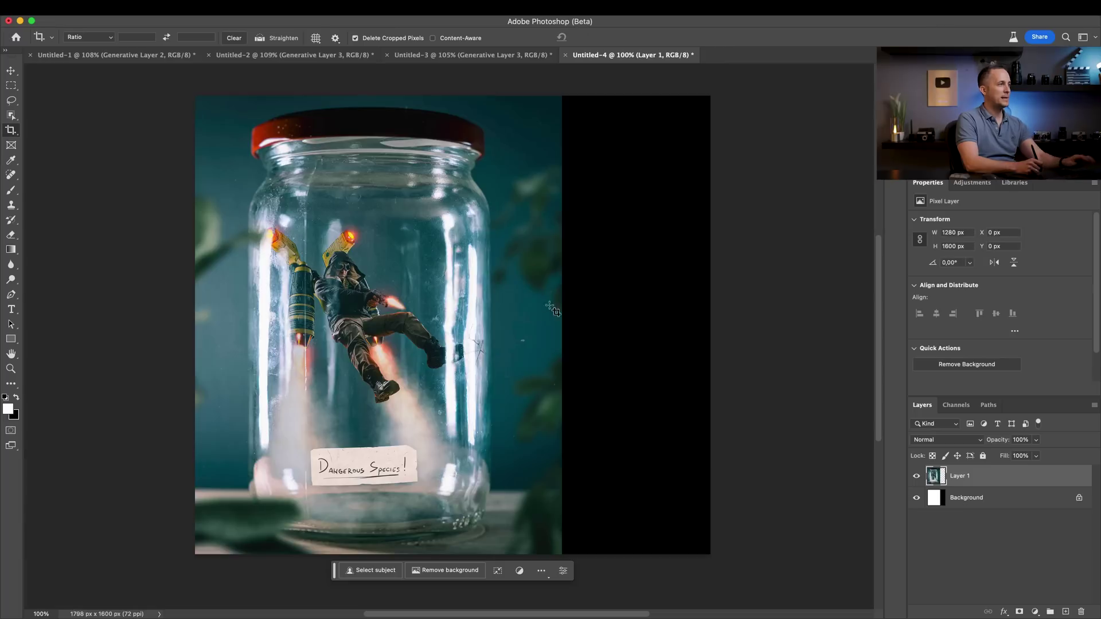
pyautogui.press('m')
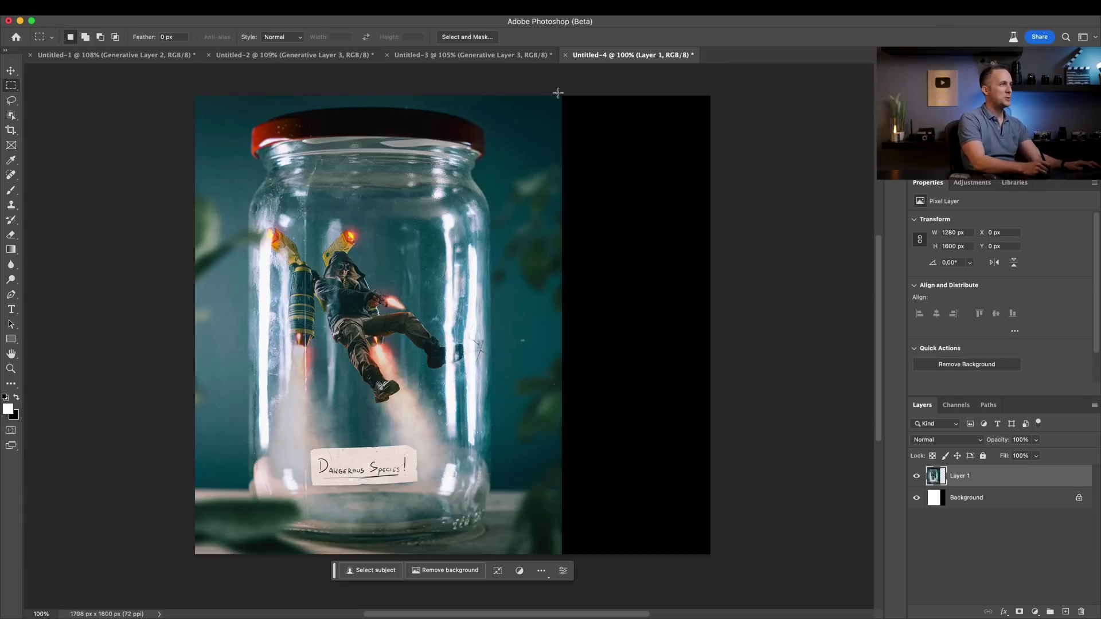
pyautogui.moveTo(554, 96); pyautogui.dragTo(711, 554)
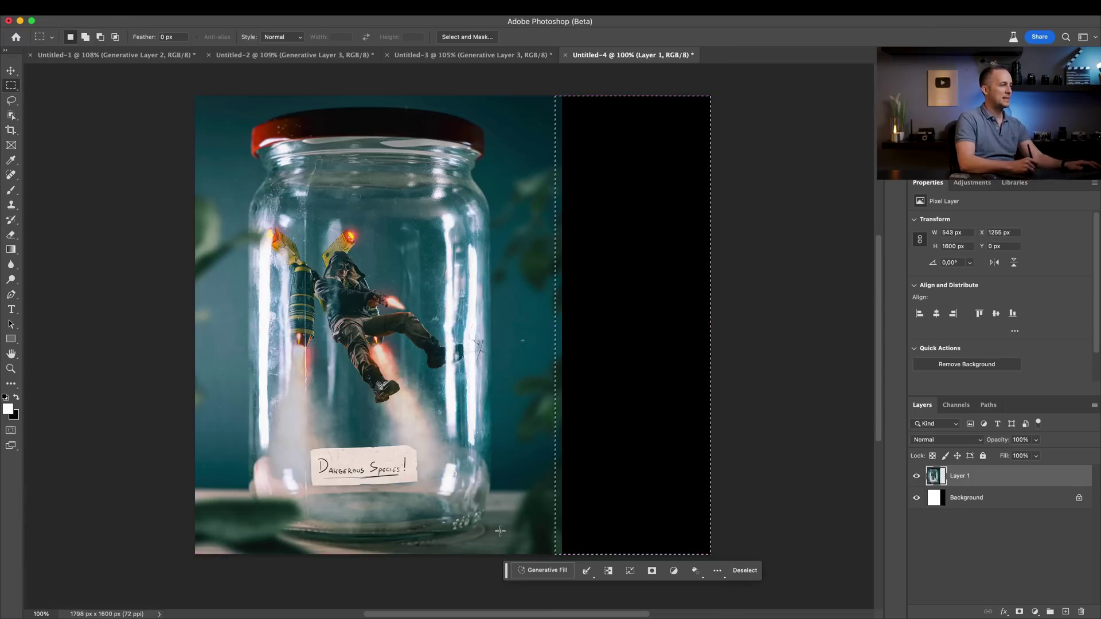
# - Generate a prompt-free fill for the right strip and preview the second and third variations
pyautogui.click(534, 574)
pyautogui.click(712, 571)
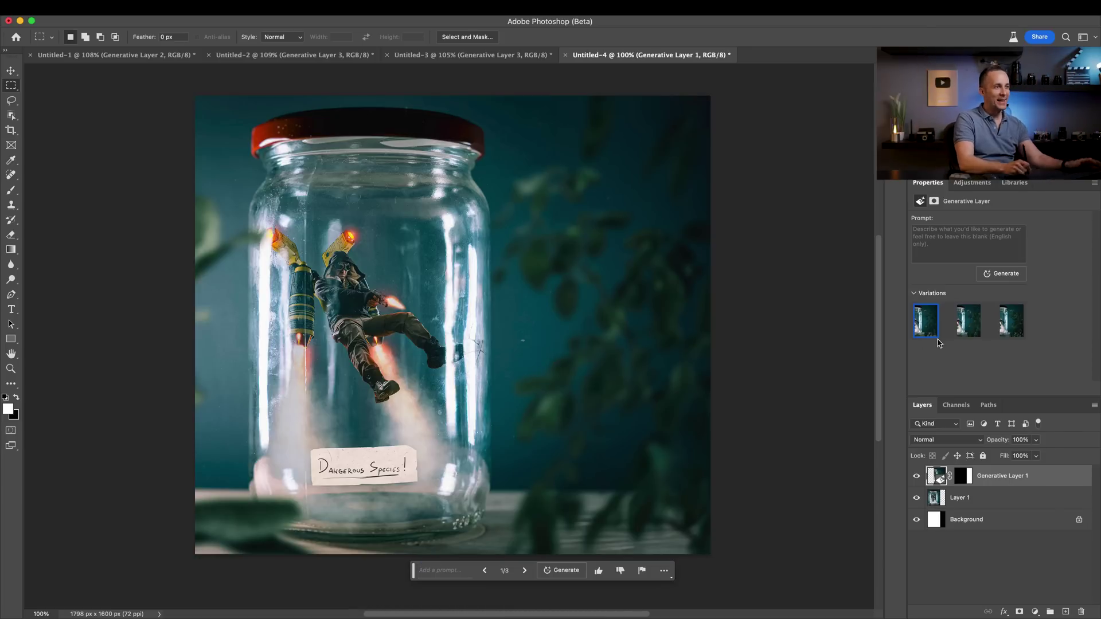
pyautogui.click(969, 331)
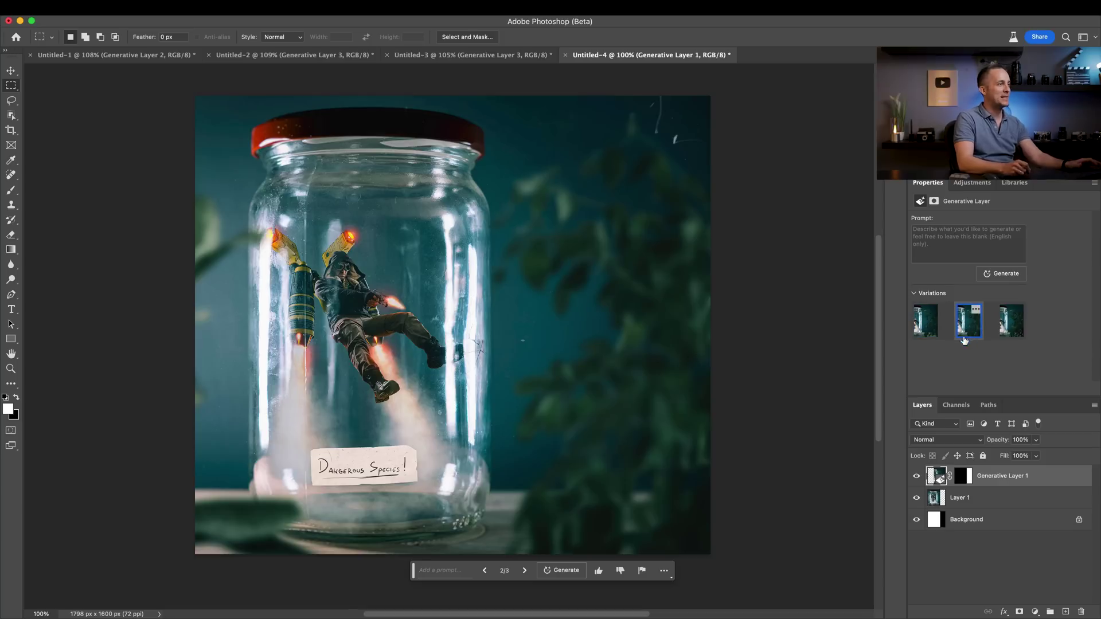
pyautogui.click(1012, 327)
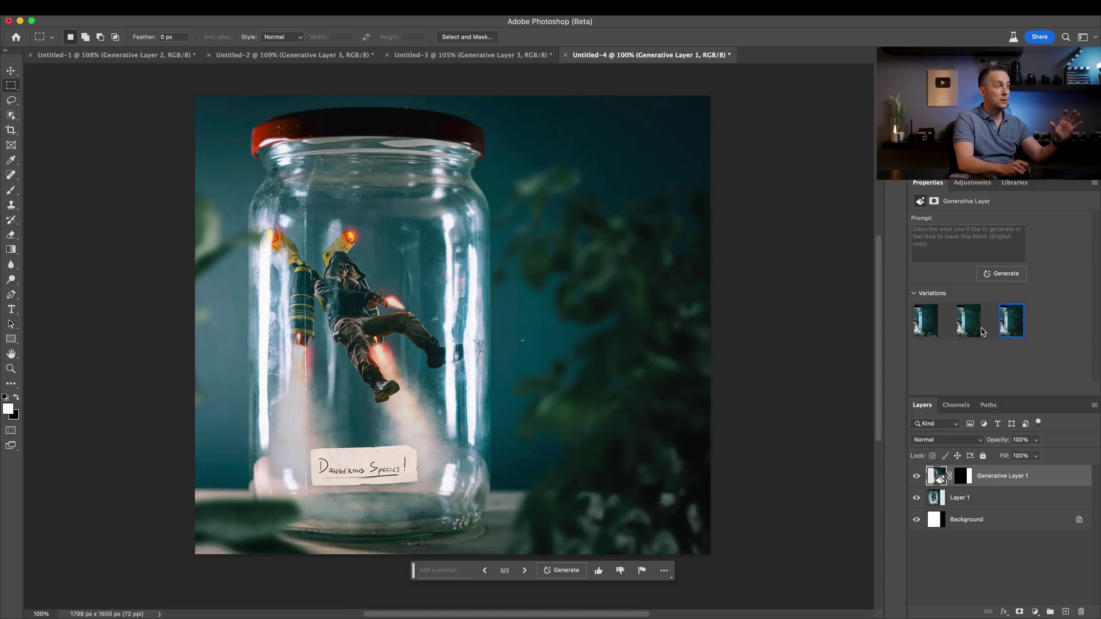
# - Inspect the foliage up close, keep the third variation, and zoom out to fit
pyautogui.click(973, 332)
pyautogui.moveTo(554, 240); pyautogui.dragTo(608, 241)
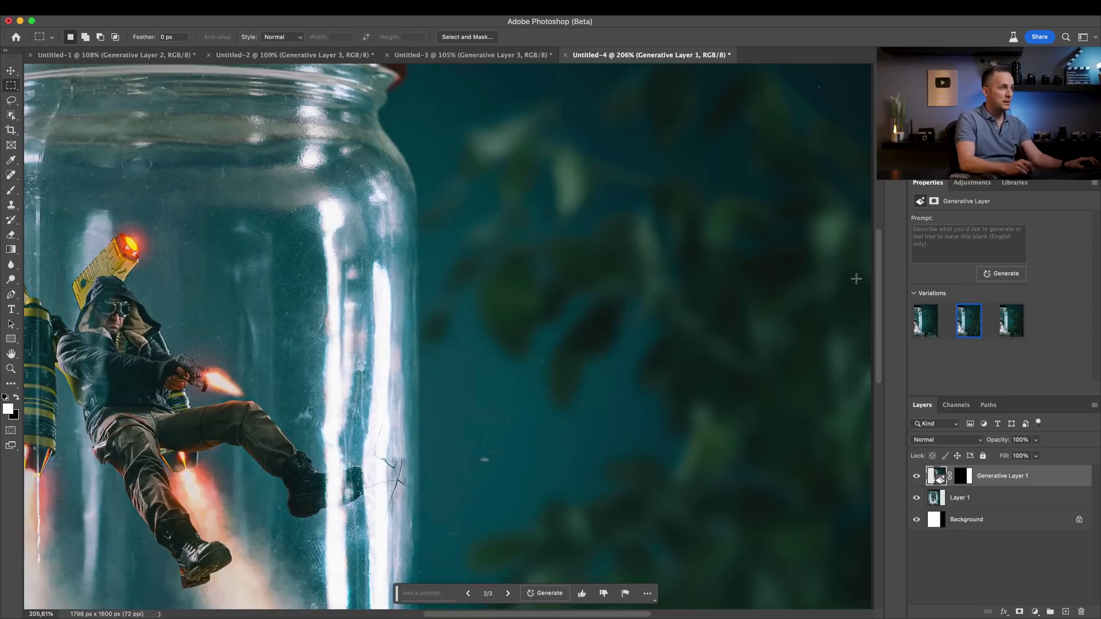
pyautogui.click(1012, 321)
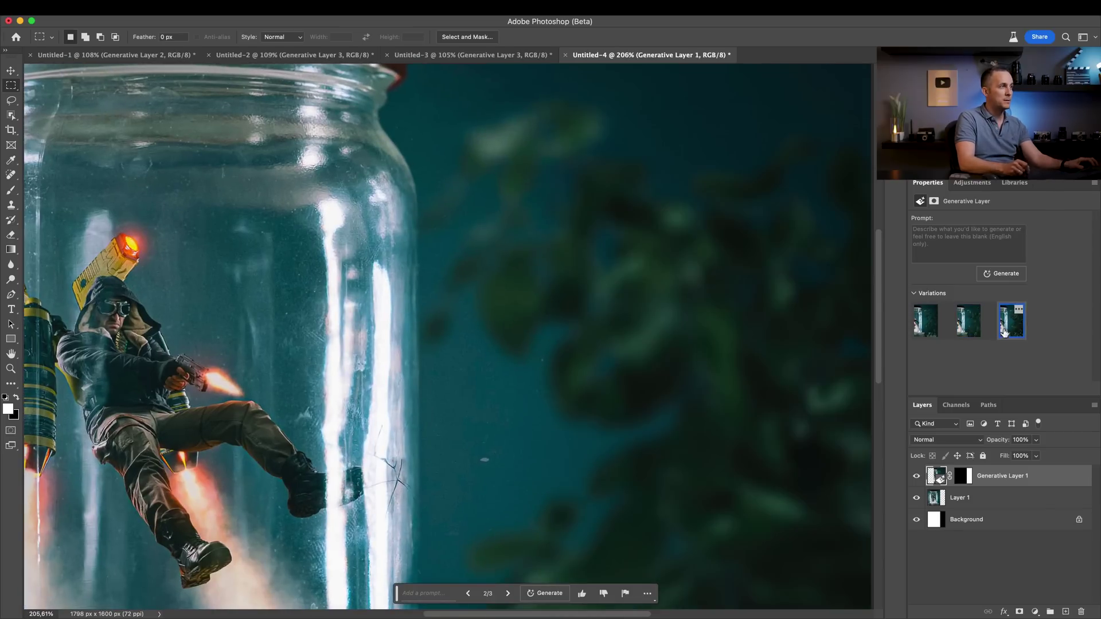
pyautogui.moveTo(647, 217); pyautogui.dragTo(516, 199)
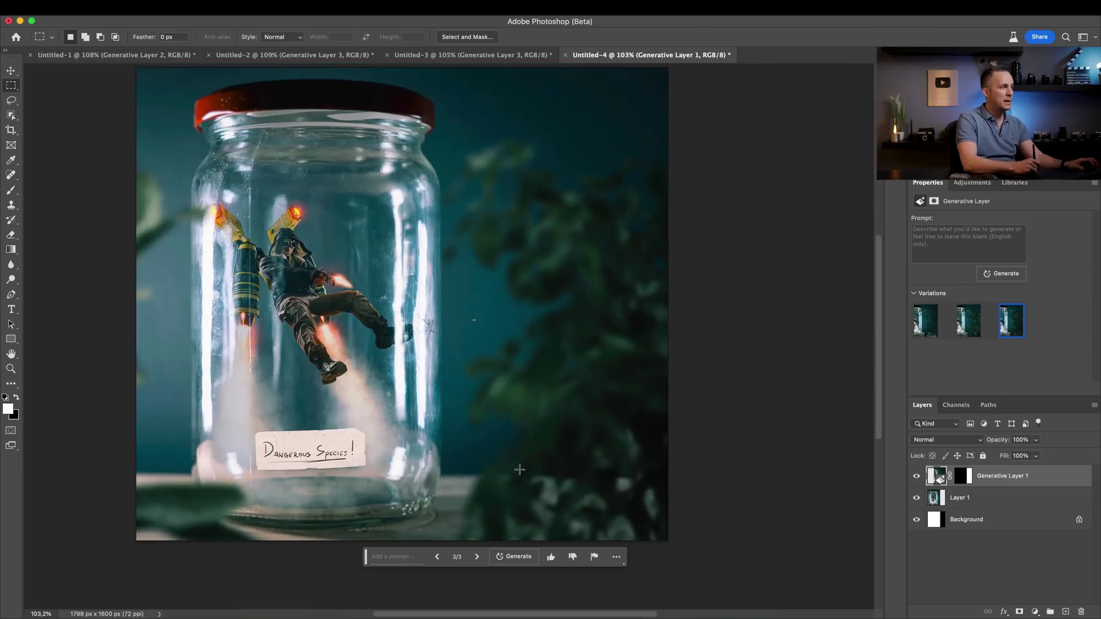
pyautogui.moveTo(585, 369); pyautogui.dragTo(565, 373)
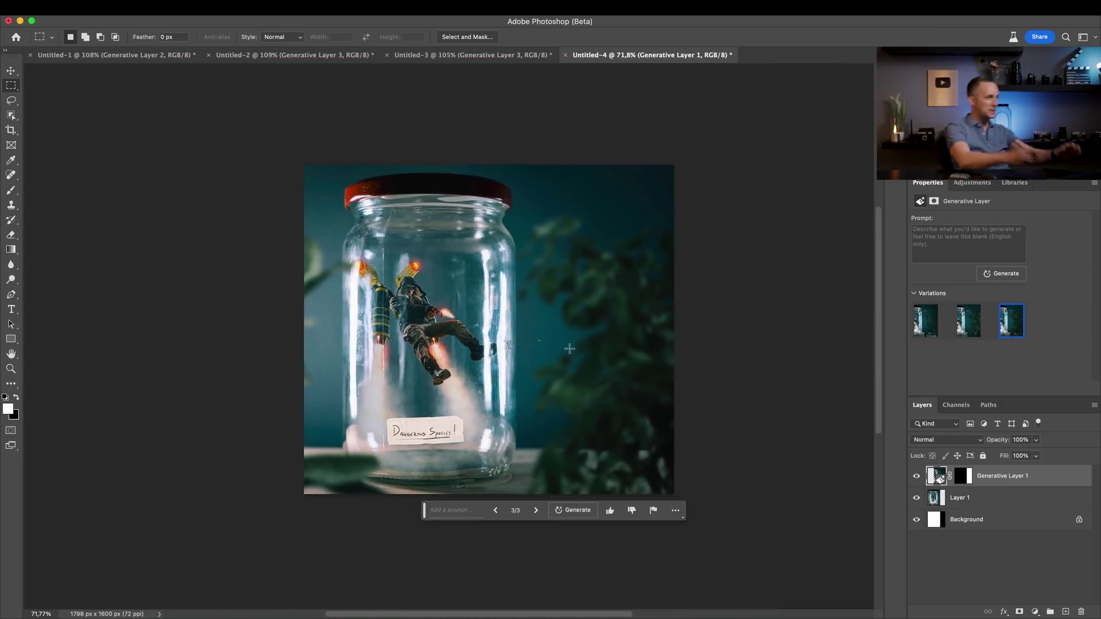
# - Extend the jar canvas out to the left to 2462 px wide
pyautogui.press('c')
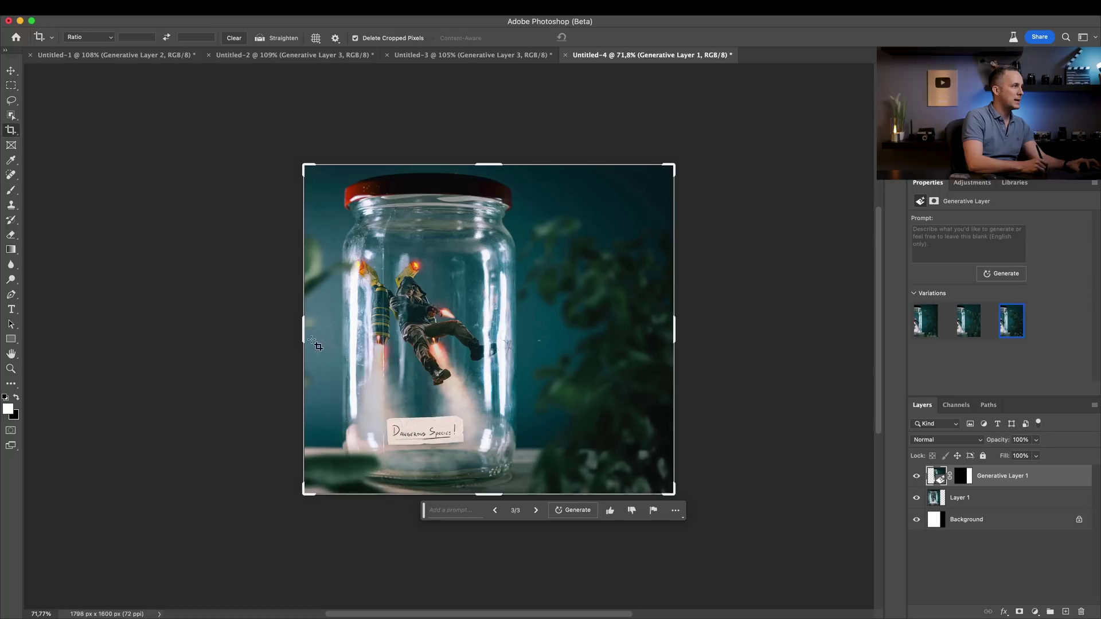
pyautogui.moveTo(304, 339); pyautogui.dragTo(235, 337)
pyautogui.press('Return')
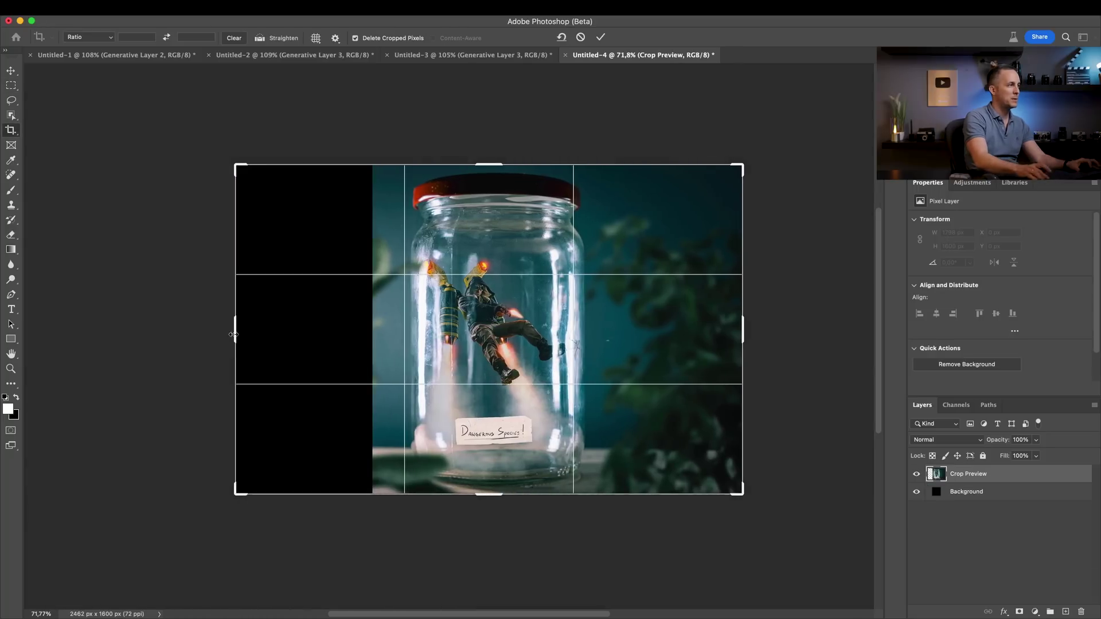
# - Marquee the new black left area and fill it with prompt-free Generative Fill
pyautogui.press('m')
pyautogui.moveTo(235, 164); pyautogui.dragTo(383, 496)
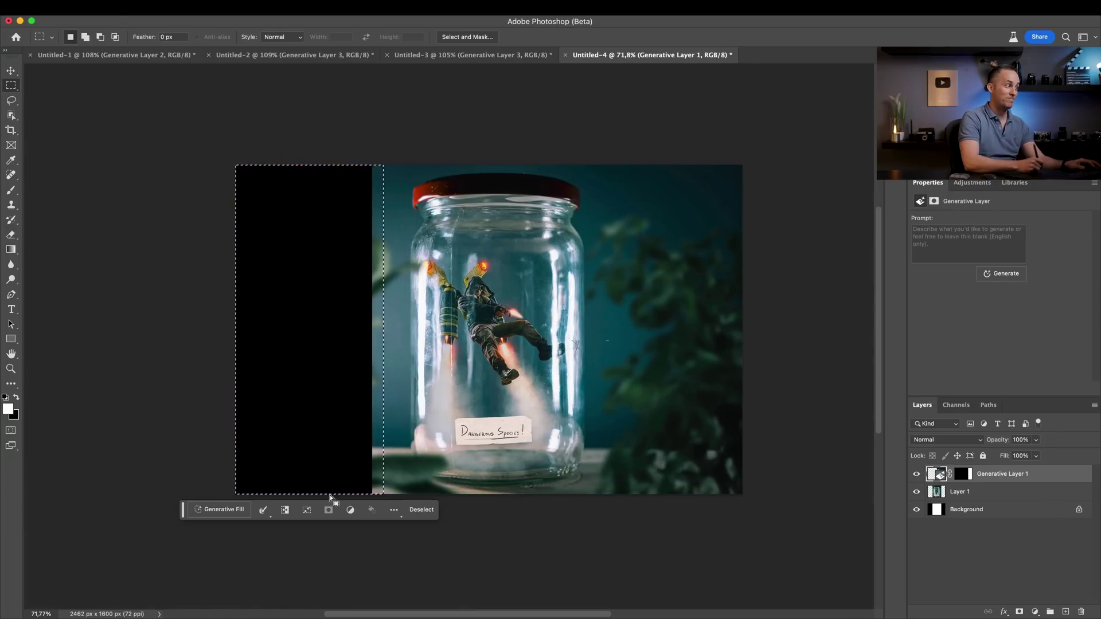
pyautogui.click(220, 510)
pyautogui.click(374, 510)
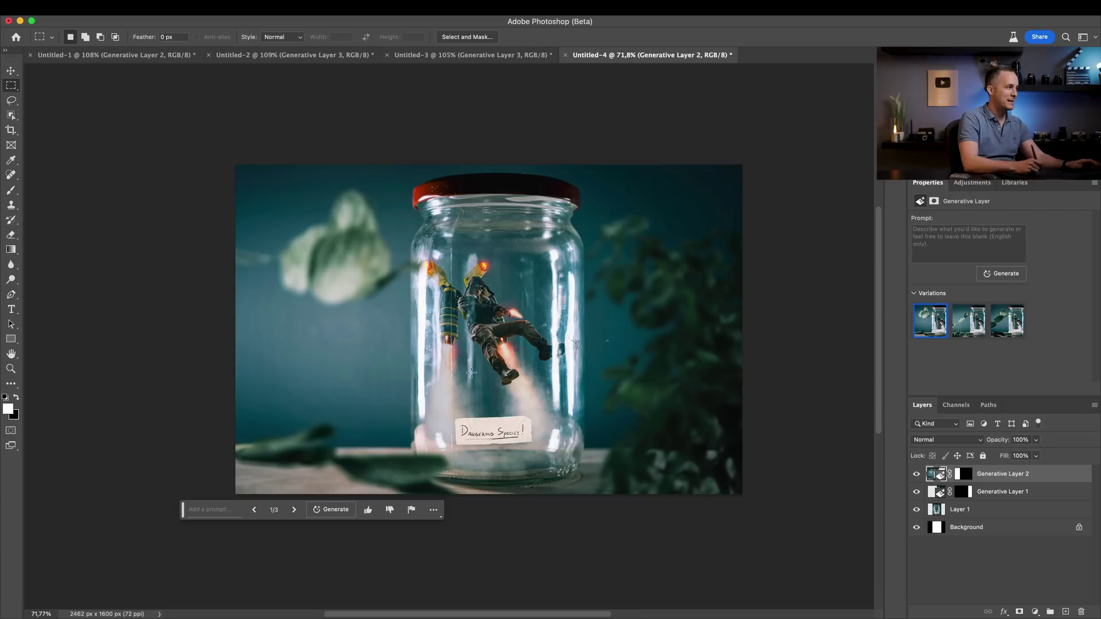
# - Compare the jar scene's leaf variations with the leaf hidden and shown, and keep the third
pyautogui.click(969, 319)
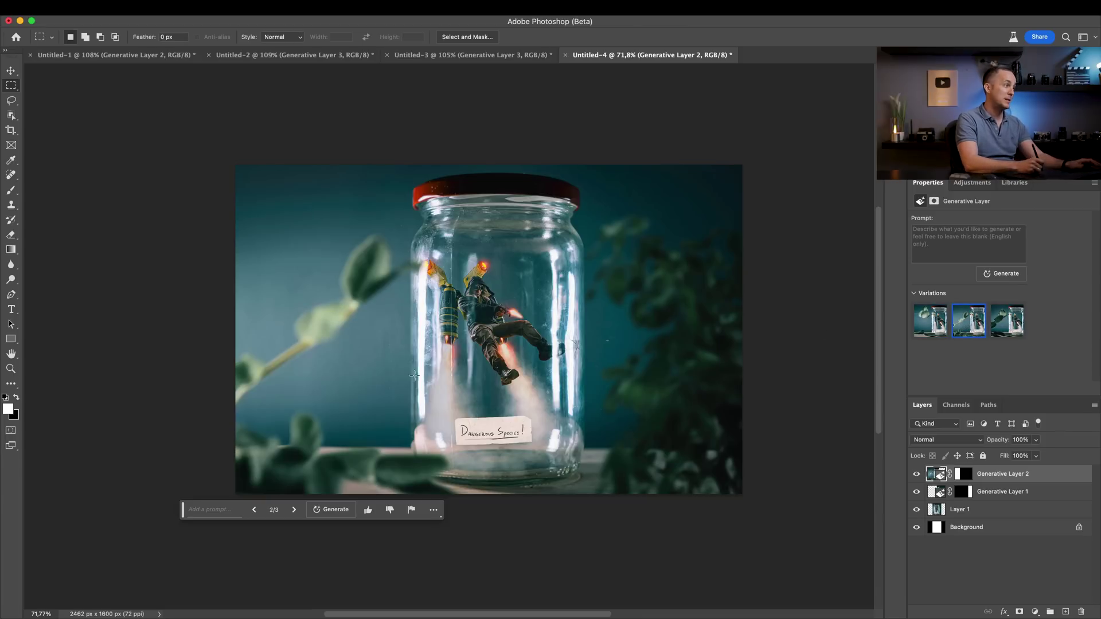
pyautogui.click(917, 475)
pyautogui.click(916, 474)
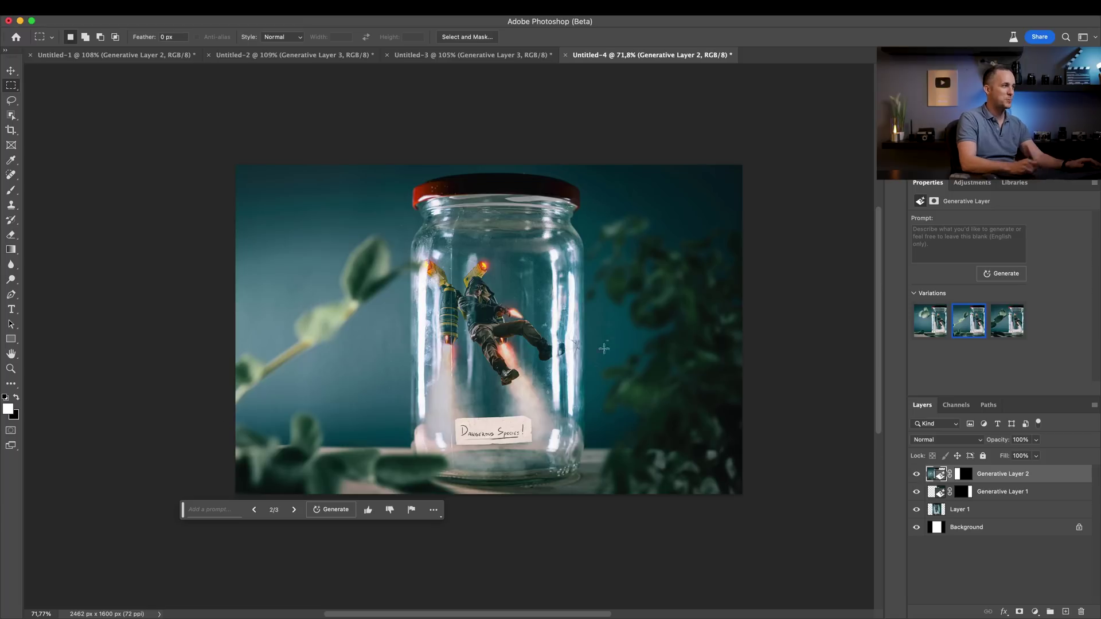
pyautogui.click(1003, 329)
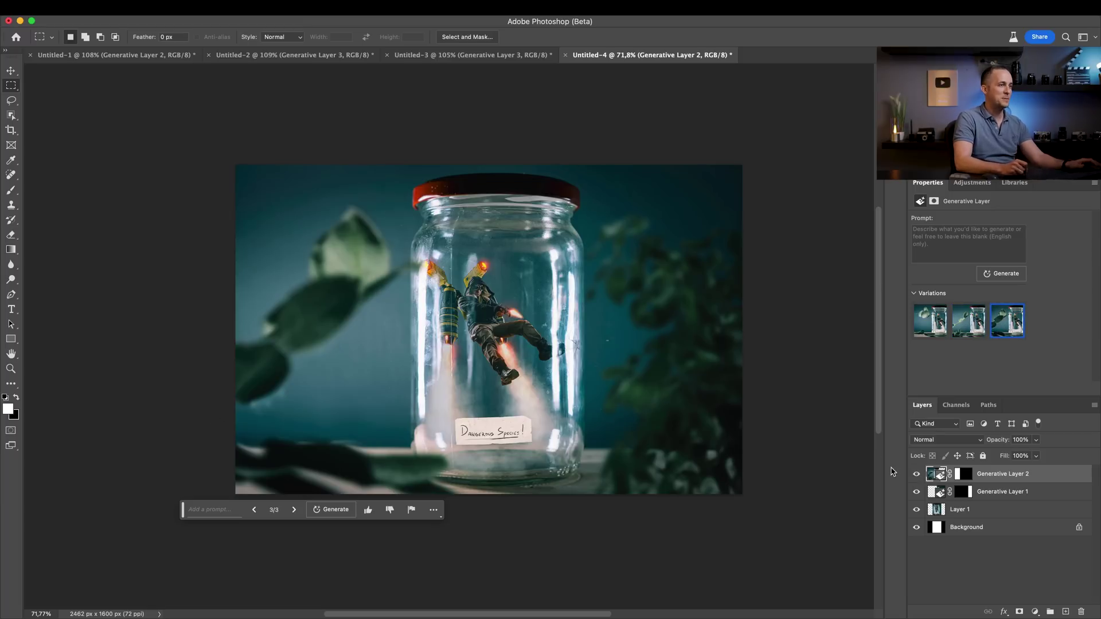
pyautogui.click(917, 474)
pyautogui.click(916, 474)
pyautogui.click(975, 330)
pyautogui.click(994, 333)
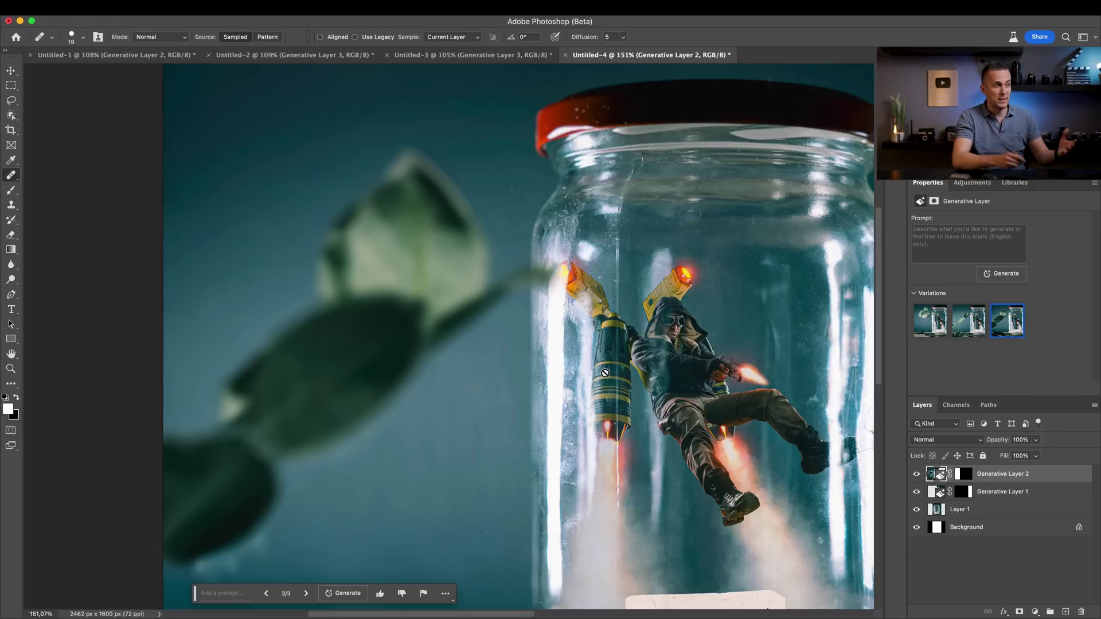
pyautogui.click(916, 475)
pyautogui.click(916, 475)
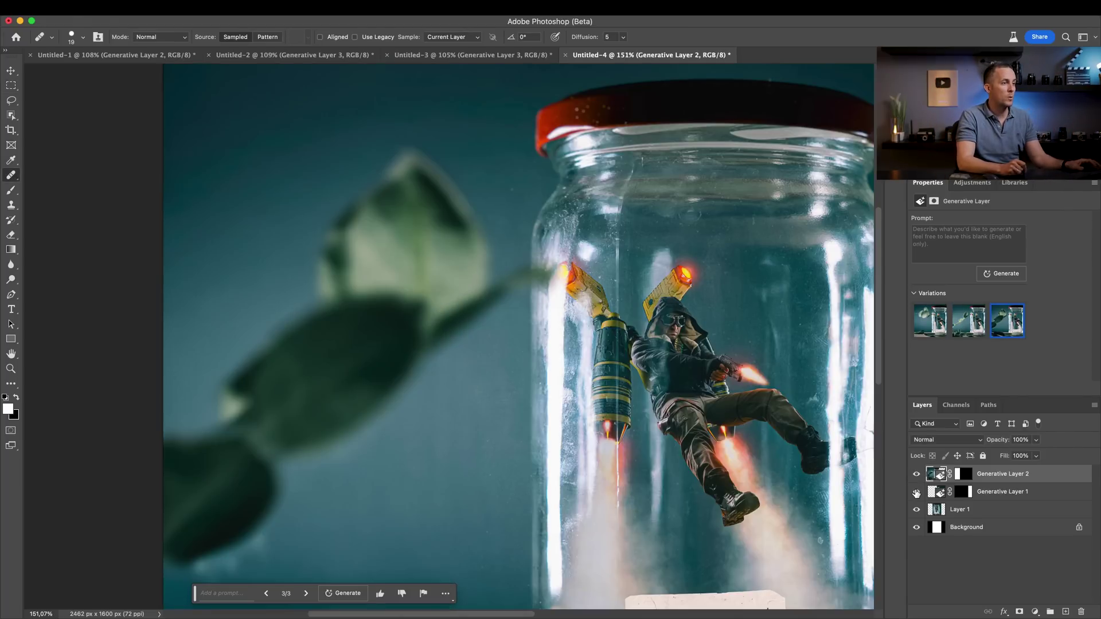
# - Select both empty side strips of the Untitled-5 cave image, right and left
pyautogui.scroll(-5, 516, 339)
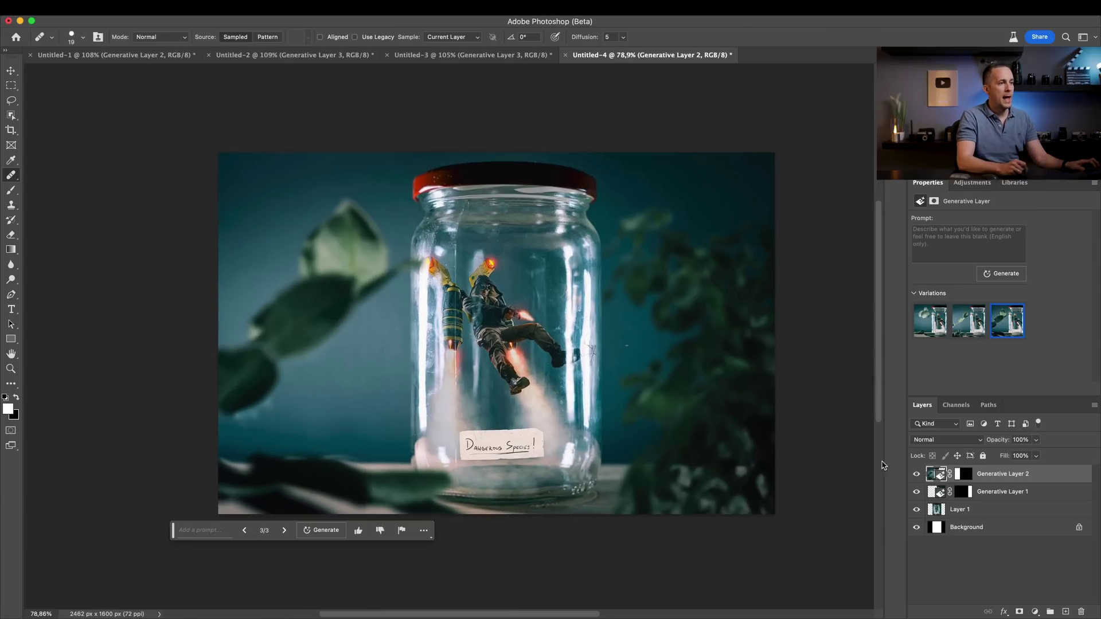
pyautogui.click(915, 492)
pyautogui.click(916, 492)
pyautogui.click(917, 474)
pyautogui.click(916, 474)
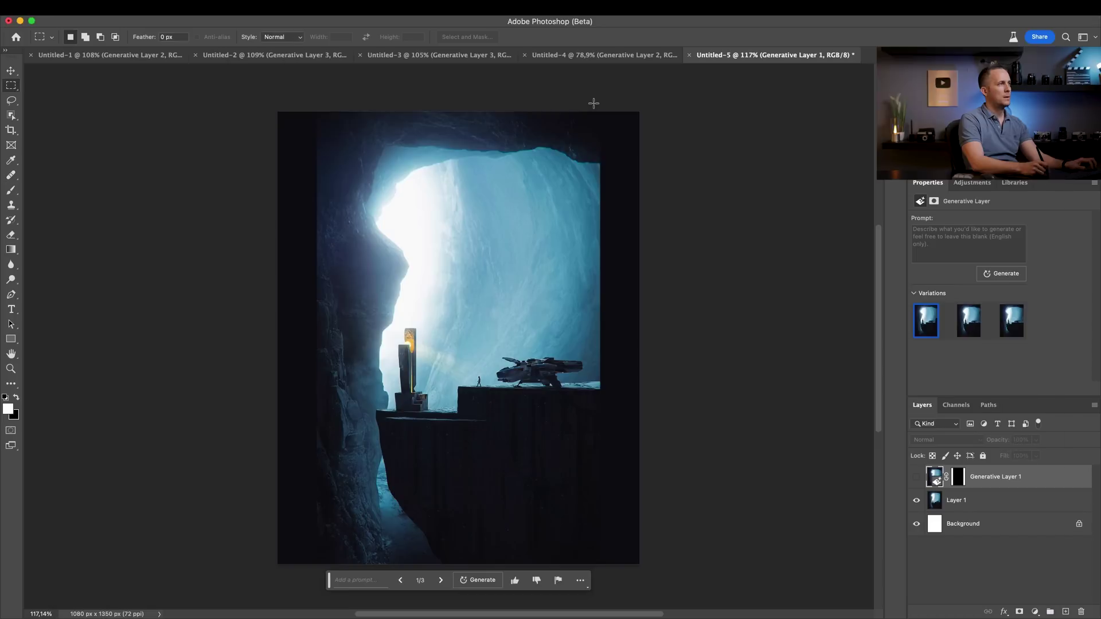
pyautogui.moveTo(594, 108); pyautogui.dragTo(665, 579)
pyautogui.moveTo(319, 104); pyautogui.dragTo(262, 597)
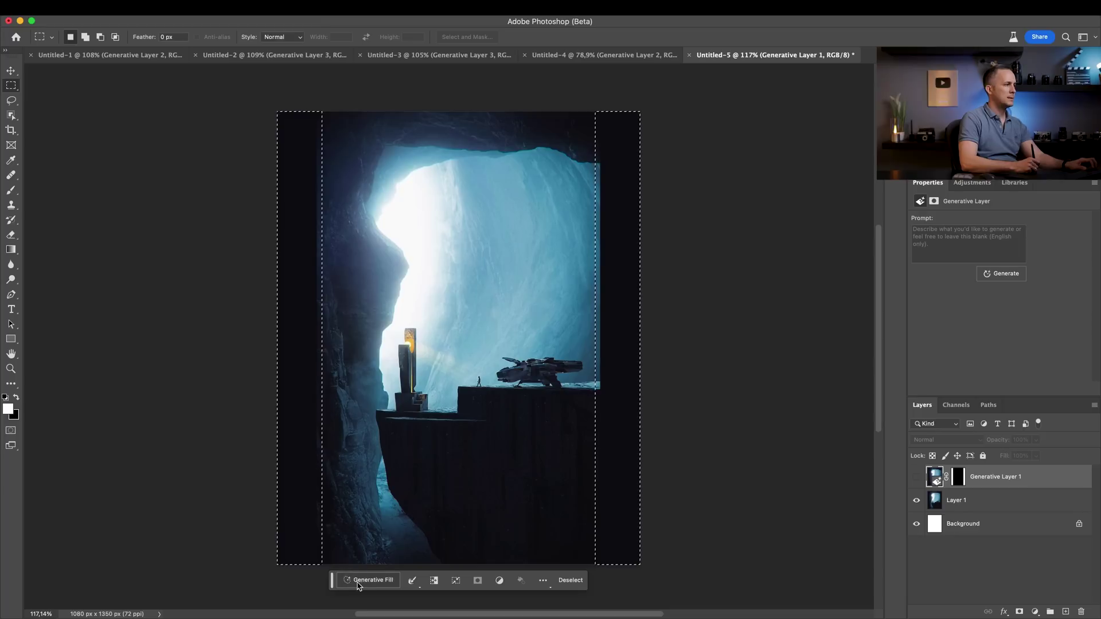
# - Generate rock walls into the cave's side strips with an empty prompt, keeping variation 3 of 3
pyautogui.click(358, 580)
pyautogui.click(524, 581)
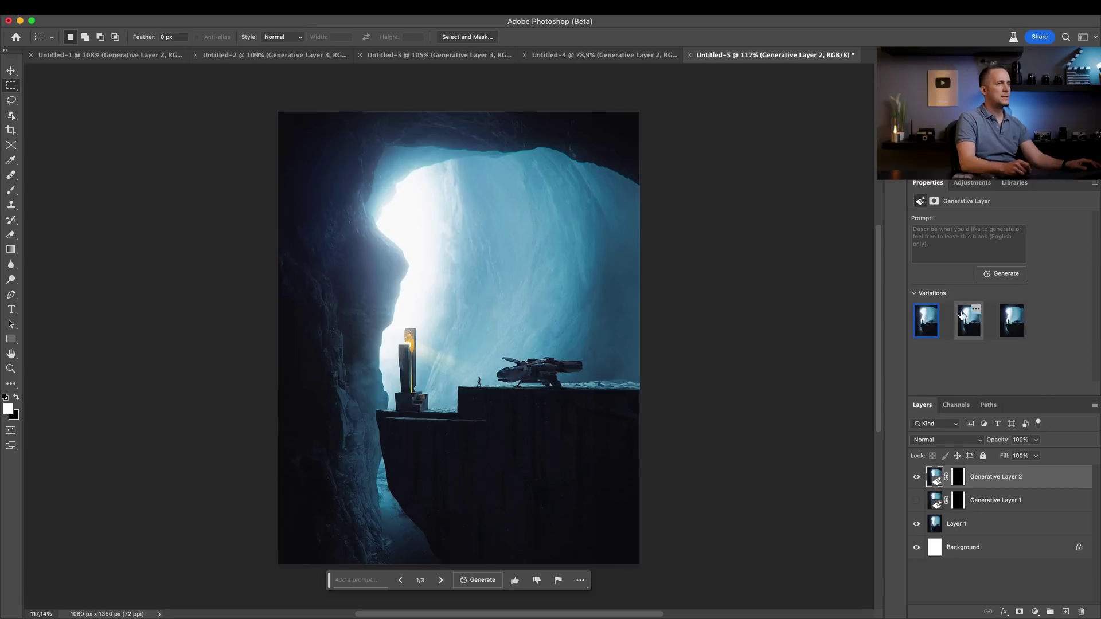
pyautogui.click(968, 326)
pyautogui.click(1012, 321)
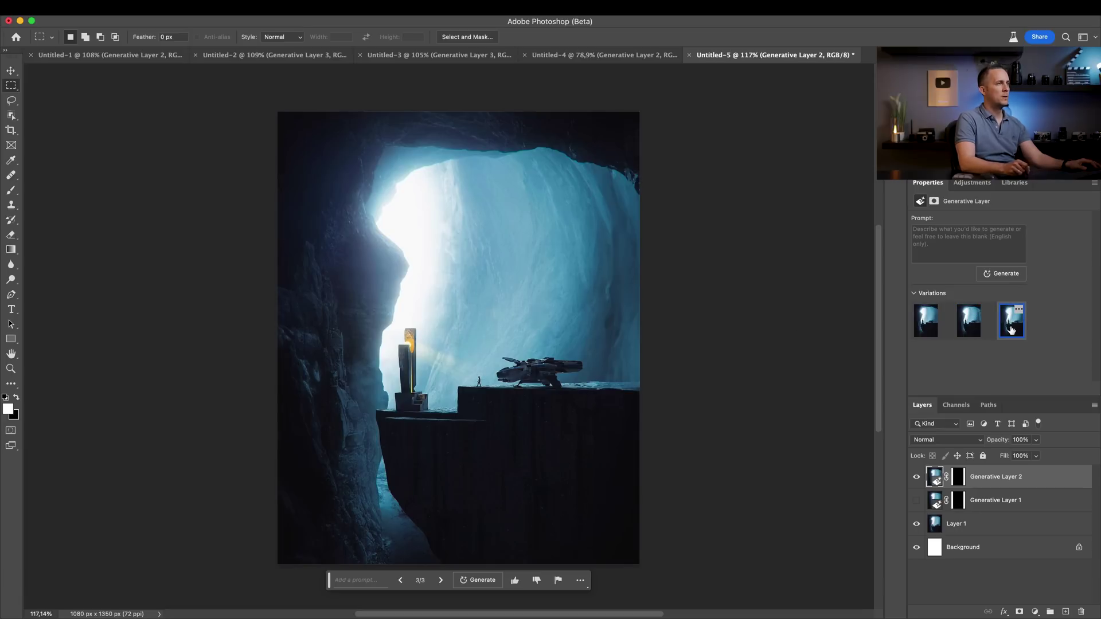
pyautogui.click(969, 330)
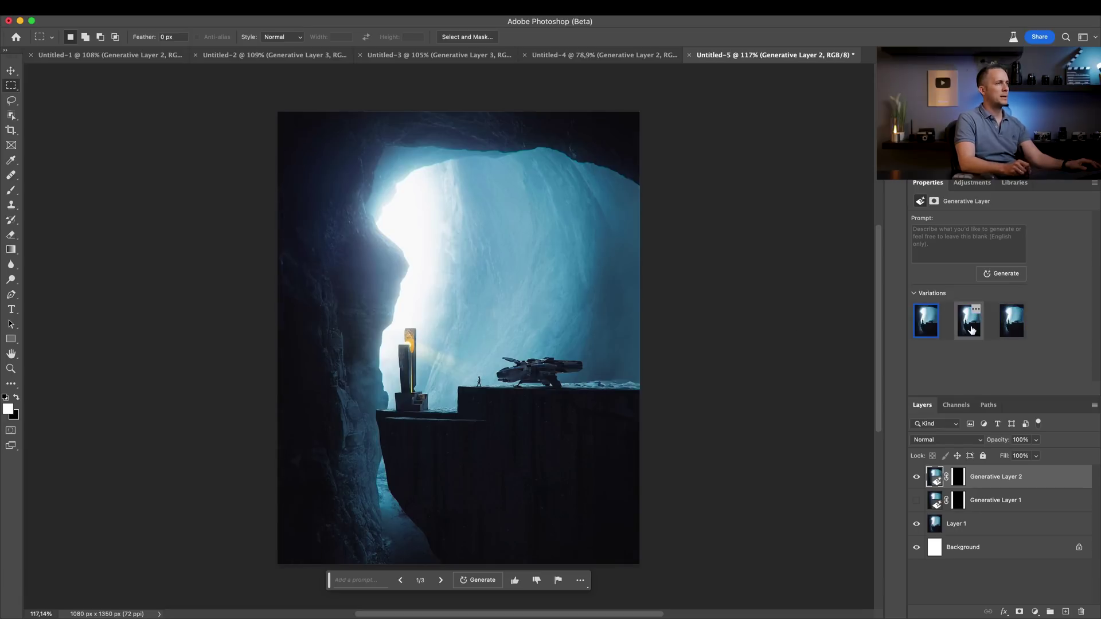
pyautogui.click(1003, 328)
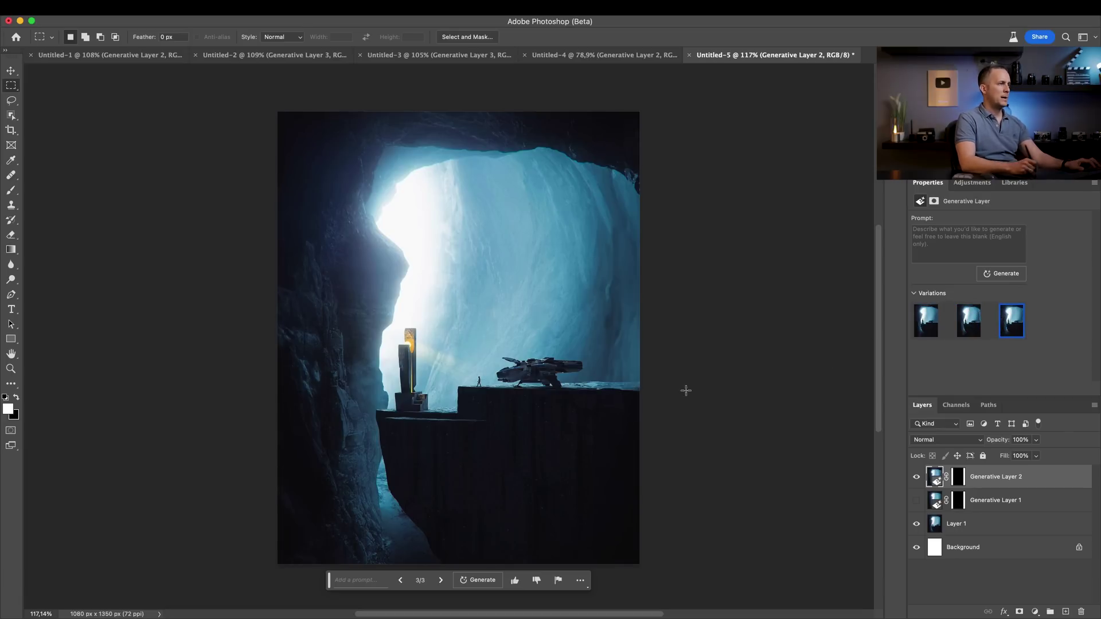
pyautogui.scroll(5, 515, 374)
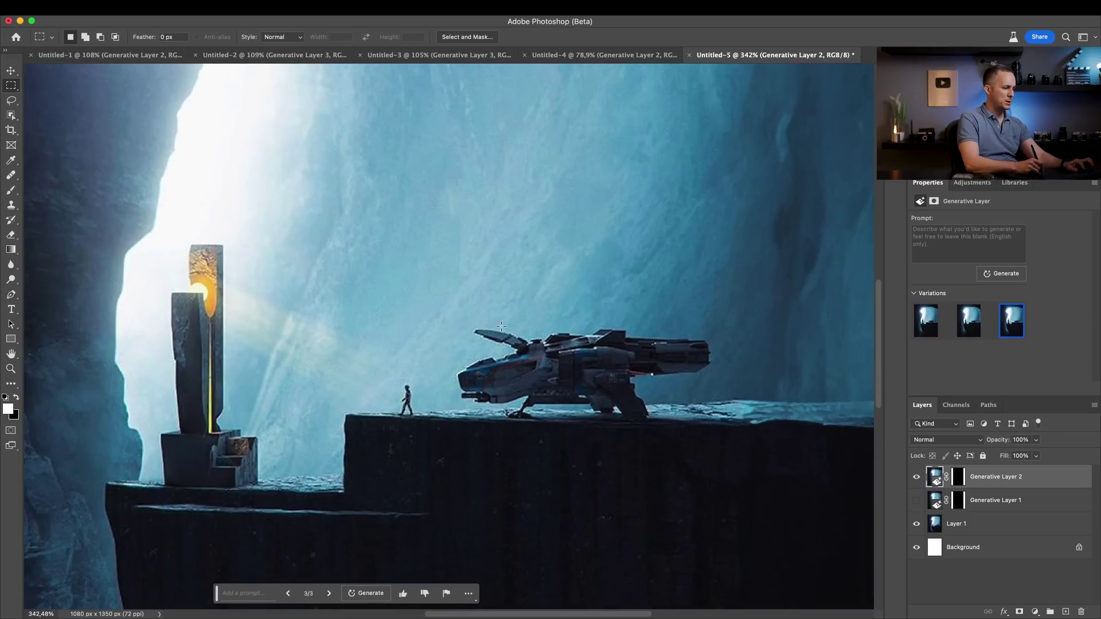
# - Lasso the dark spaceship on the cave ledge and regenerate it with the prompt 'Space ship'
pyautogui.press('l')
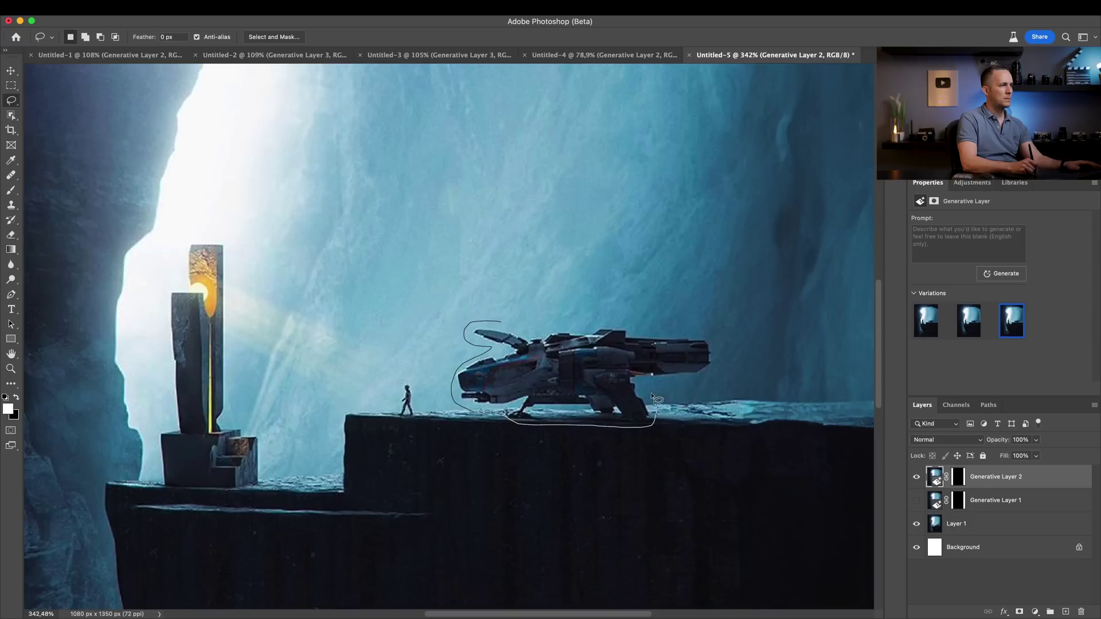
pyautogui.moveTo(551, 318); pyautogui.dragTo(503, 323)
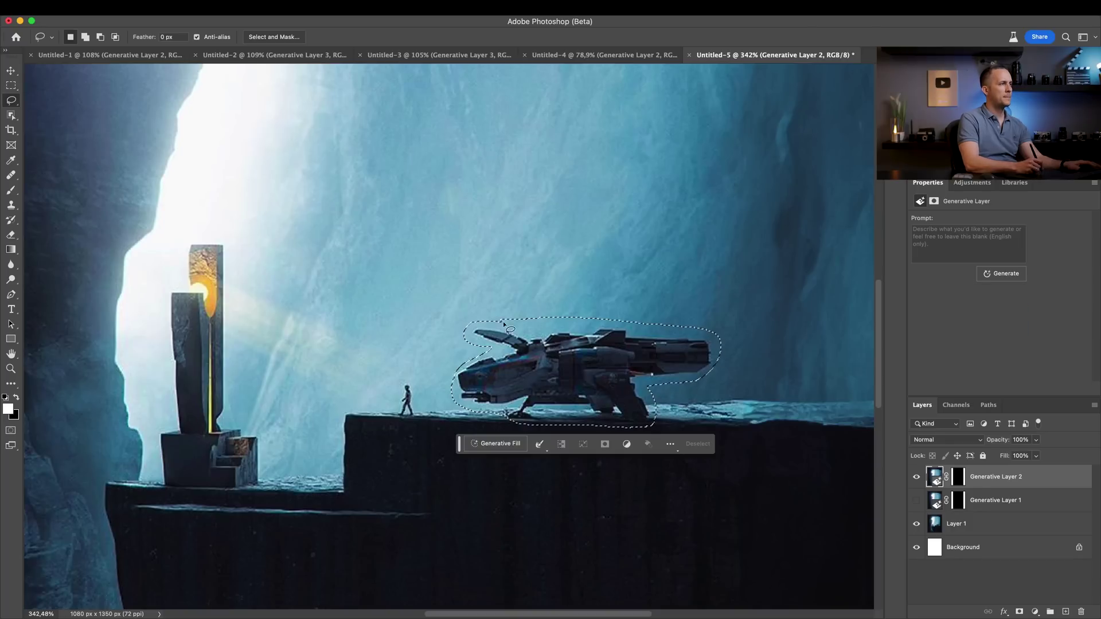
pyautogui.click(499, 443)
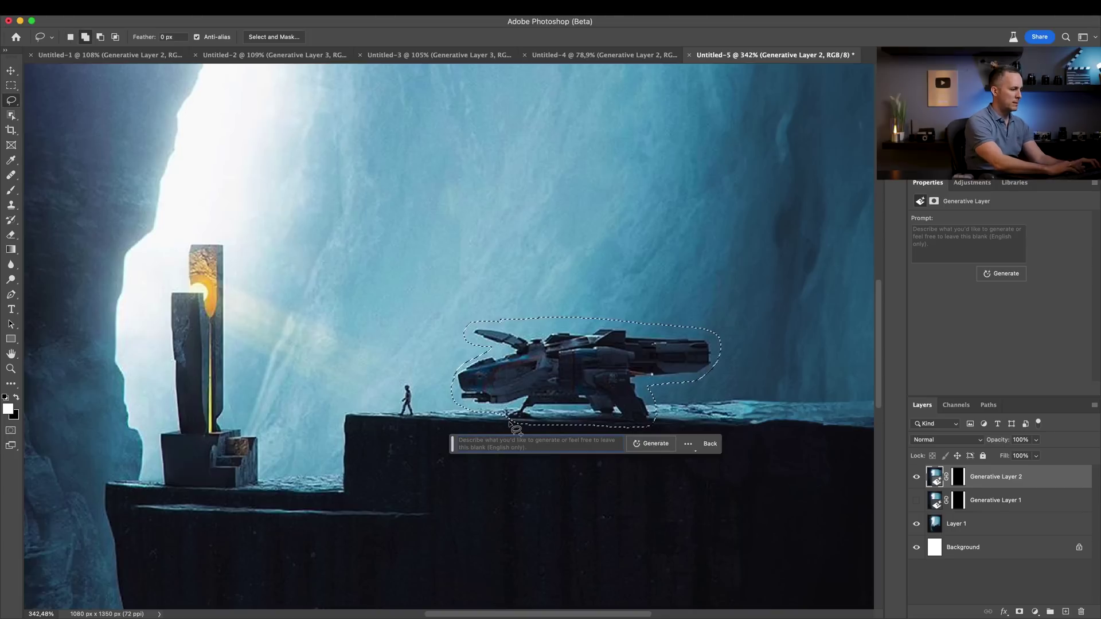
pyautogui.write('Space ship')
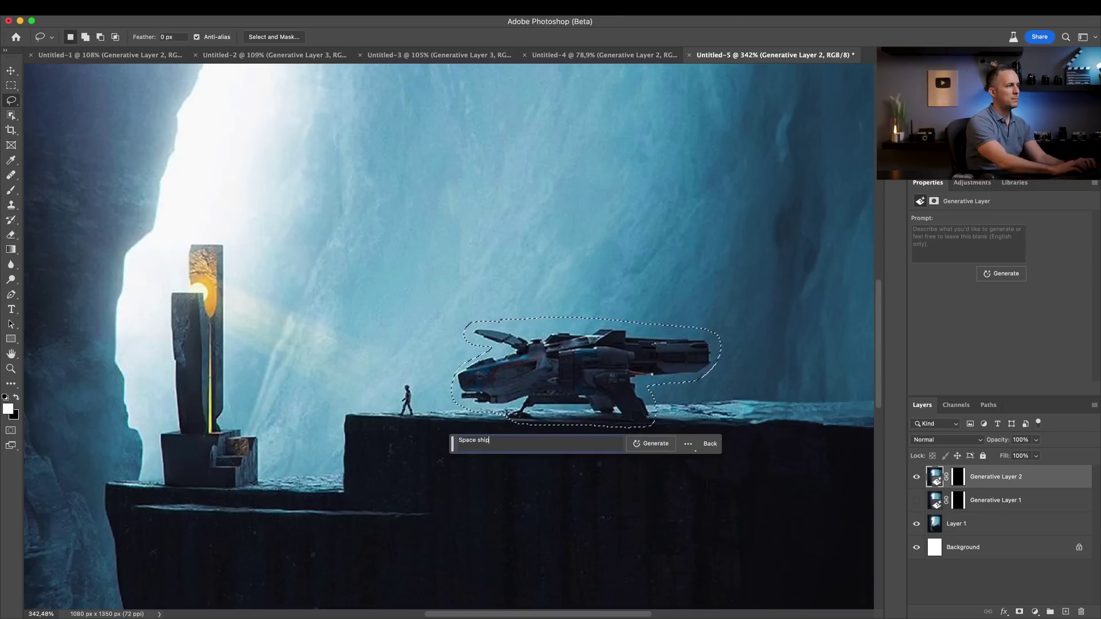
pyautogui.press('Return')
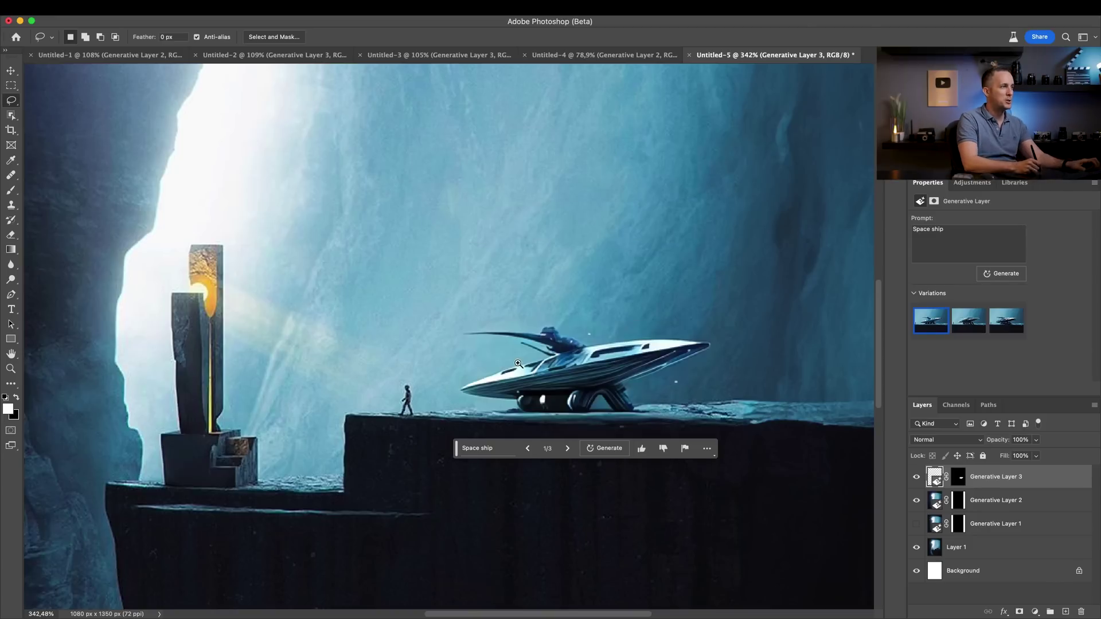
# - Zoom in and out around the cave ledge to inspect the generated spaceship variations
pyautogui.scroll(-3, 519, 373)
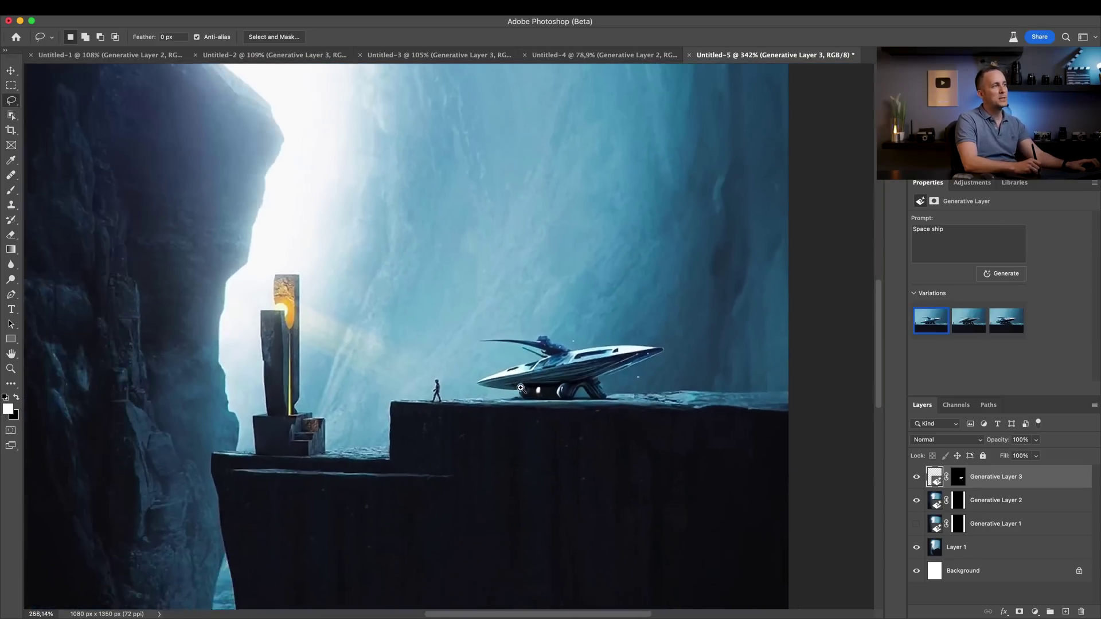
pyautogui.scroll(-3, 520, 388)
pyautogui.scroll(3, 521, 388)
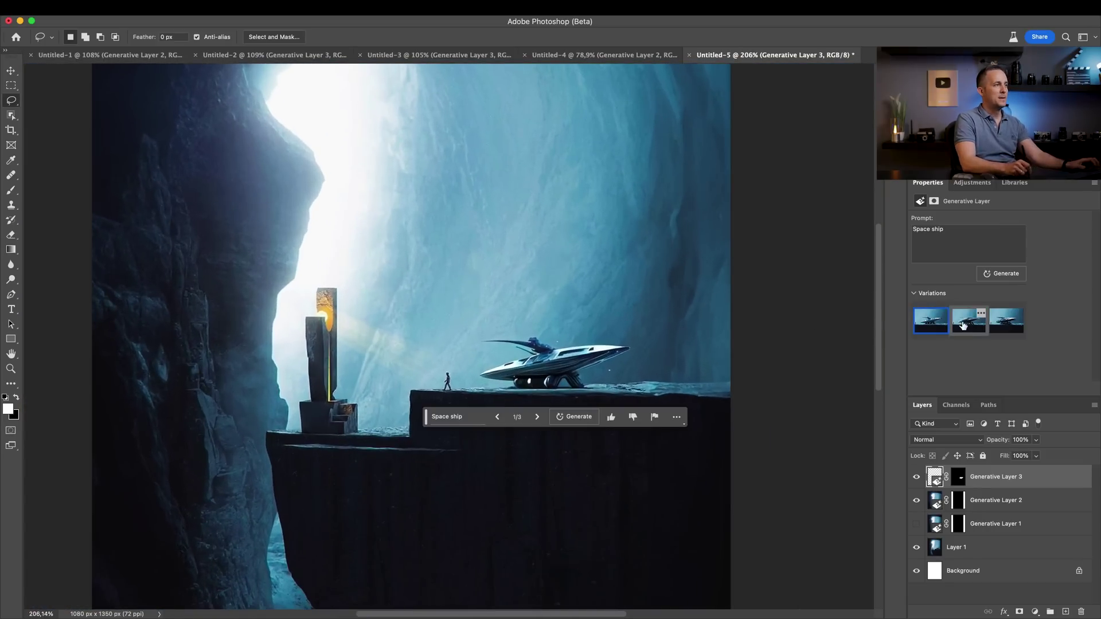
pyautogui.scroll(3, 678, 363)
pyautogui.scroll(-2, 811, 327)
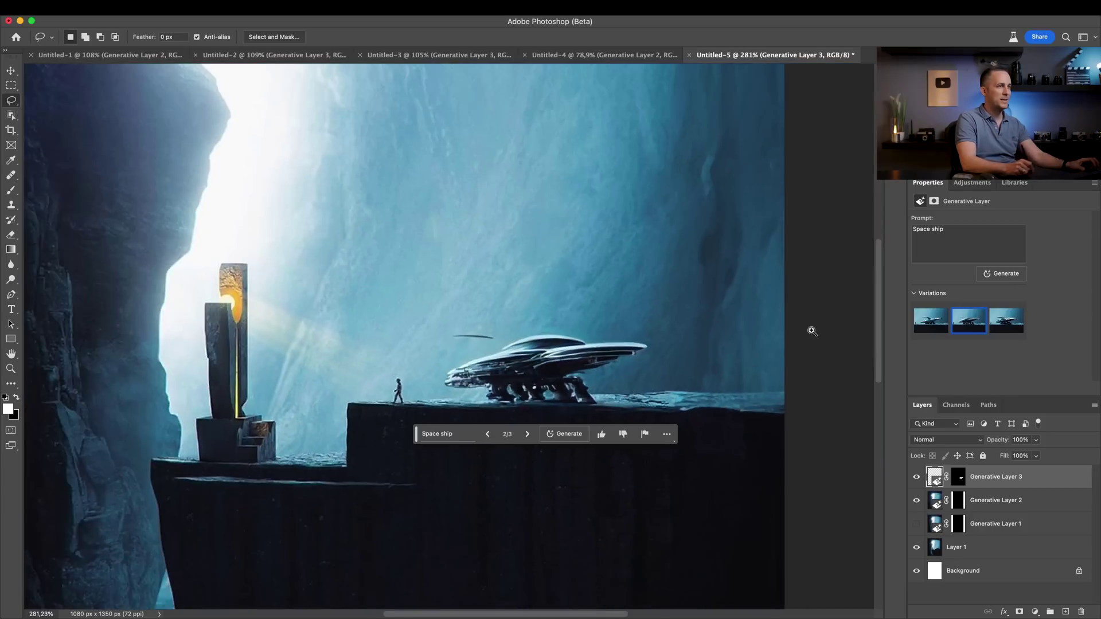
pyautogui.scroll(-3, 559, 470)
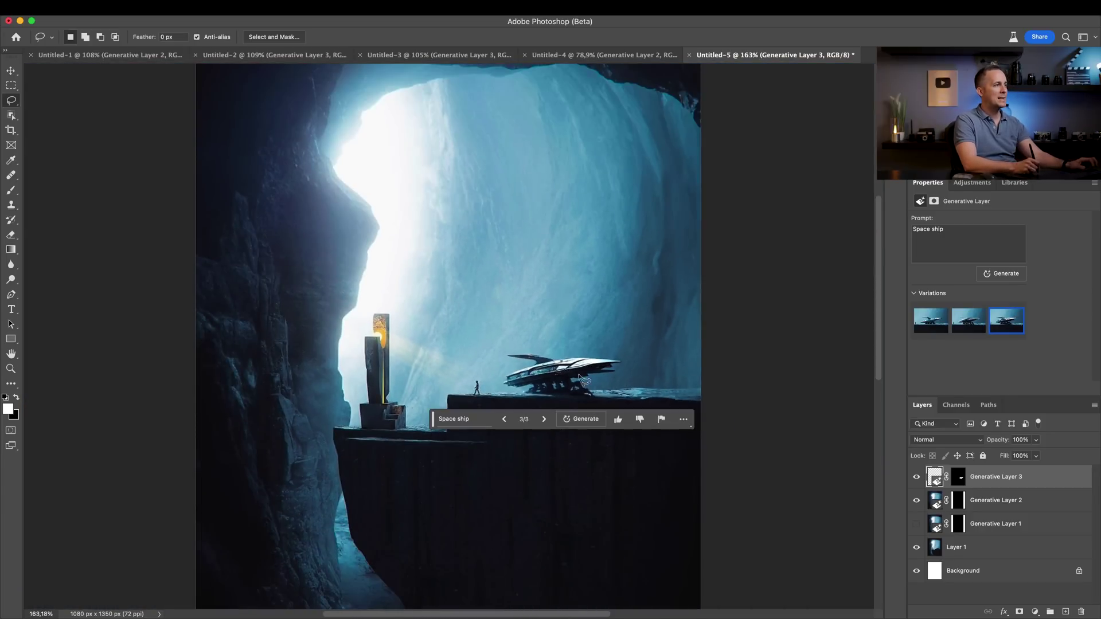
pyautogui.scroll(5, 580, 378)
pyautogui.scroll(-5, 631, 407)
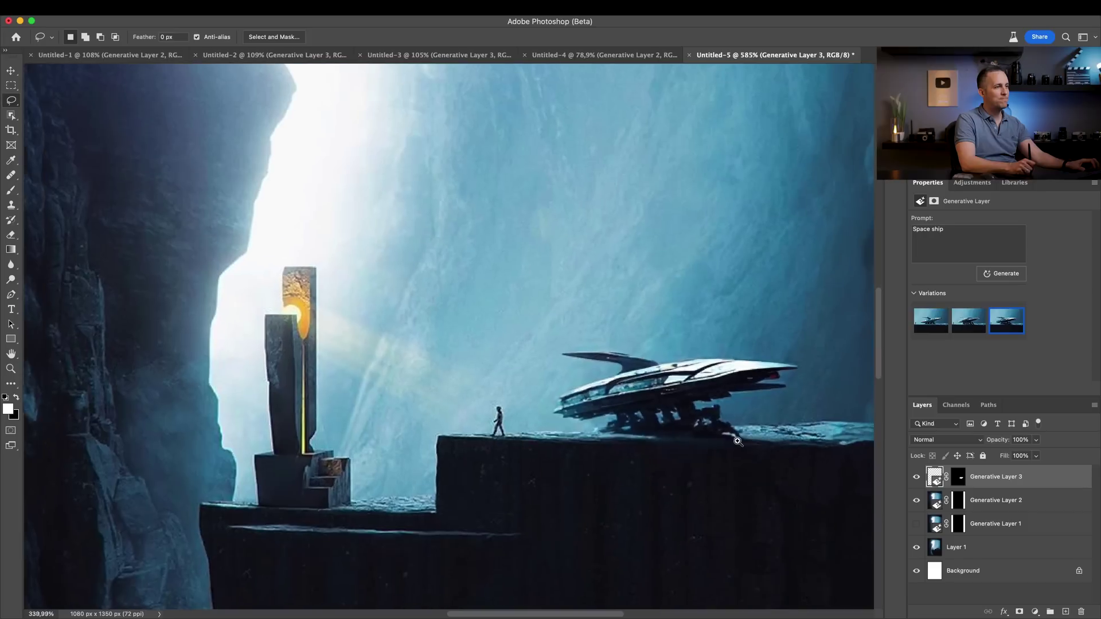
pyautogui.hscroll(3, 624, 415)
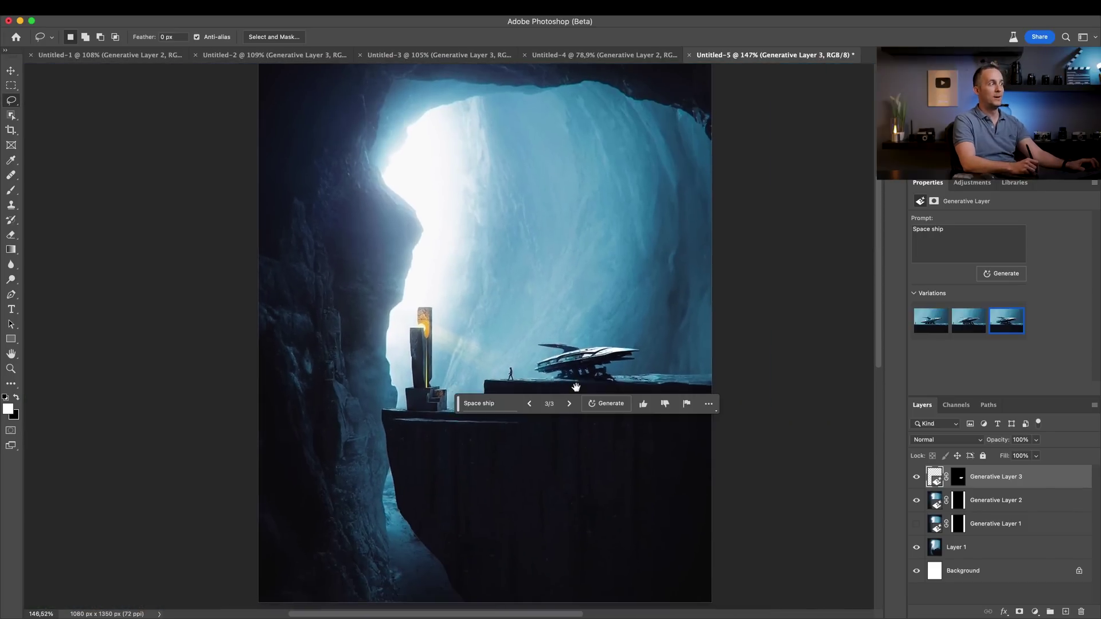
pyautogui.scroll(-2, 623, 418)
pyautogui.scroll(2, 625, 425)
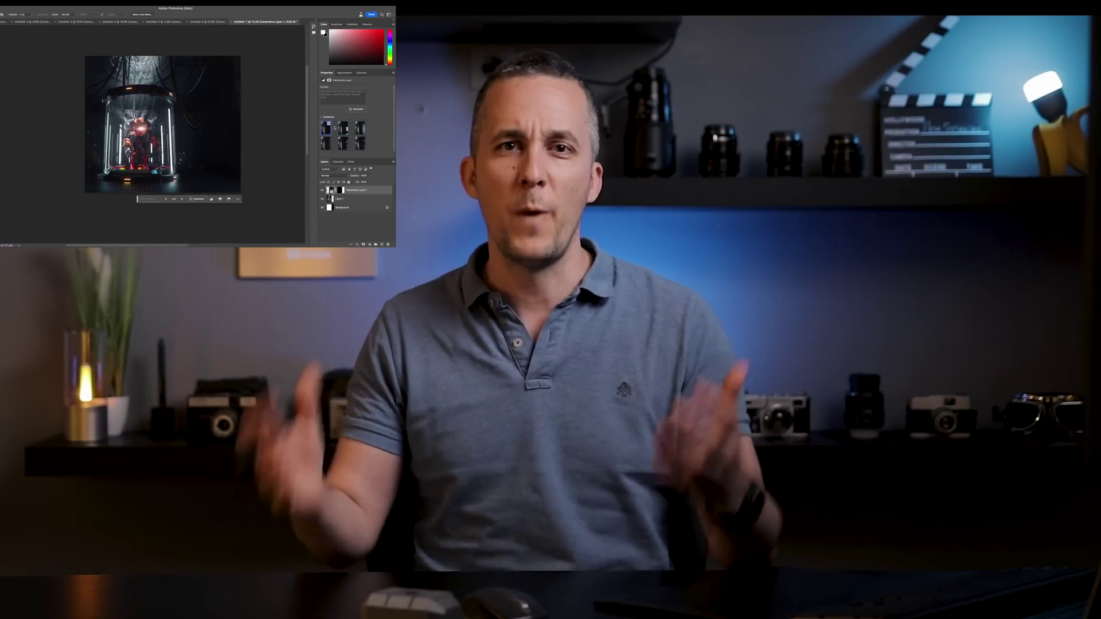
# - Generate on the capsule image, then select its empty black left area and generate a fill
pyautogui.click(356, 110)
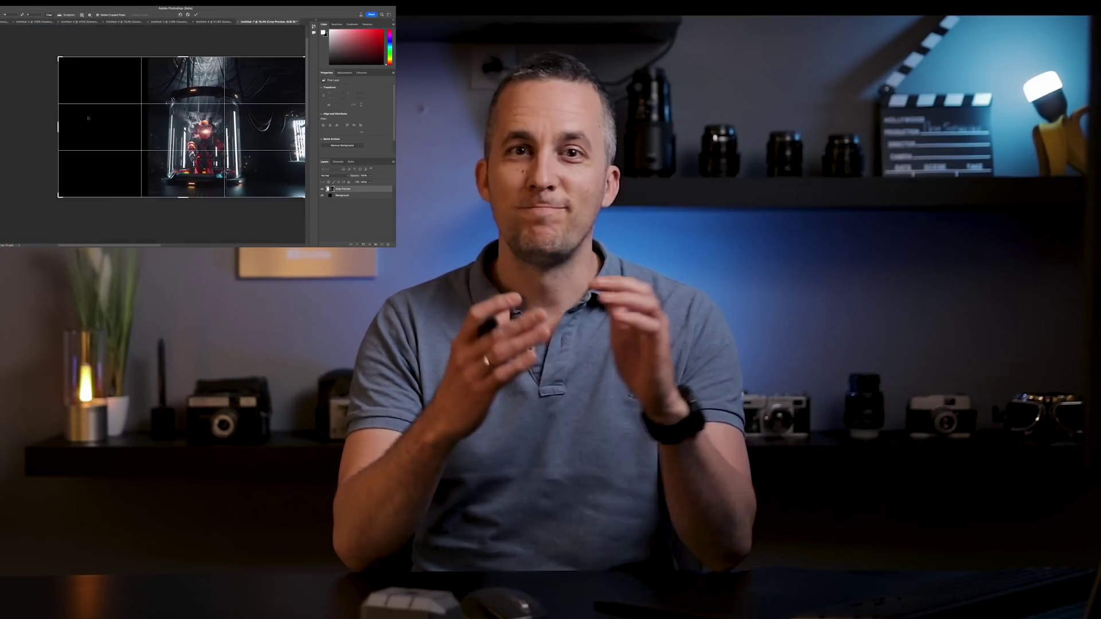
pyautogui.moveTo(59, 57); pyautogui.dragTo(151, 199)
pyautogui.click(100, 204)
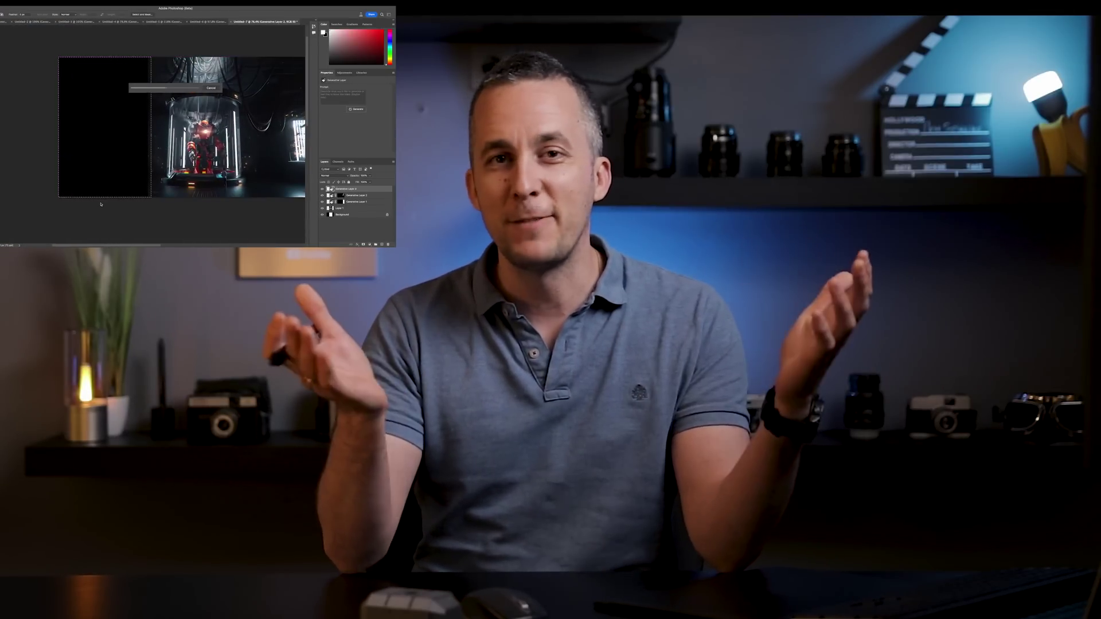